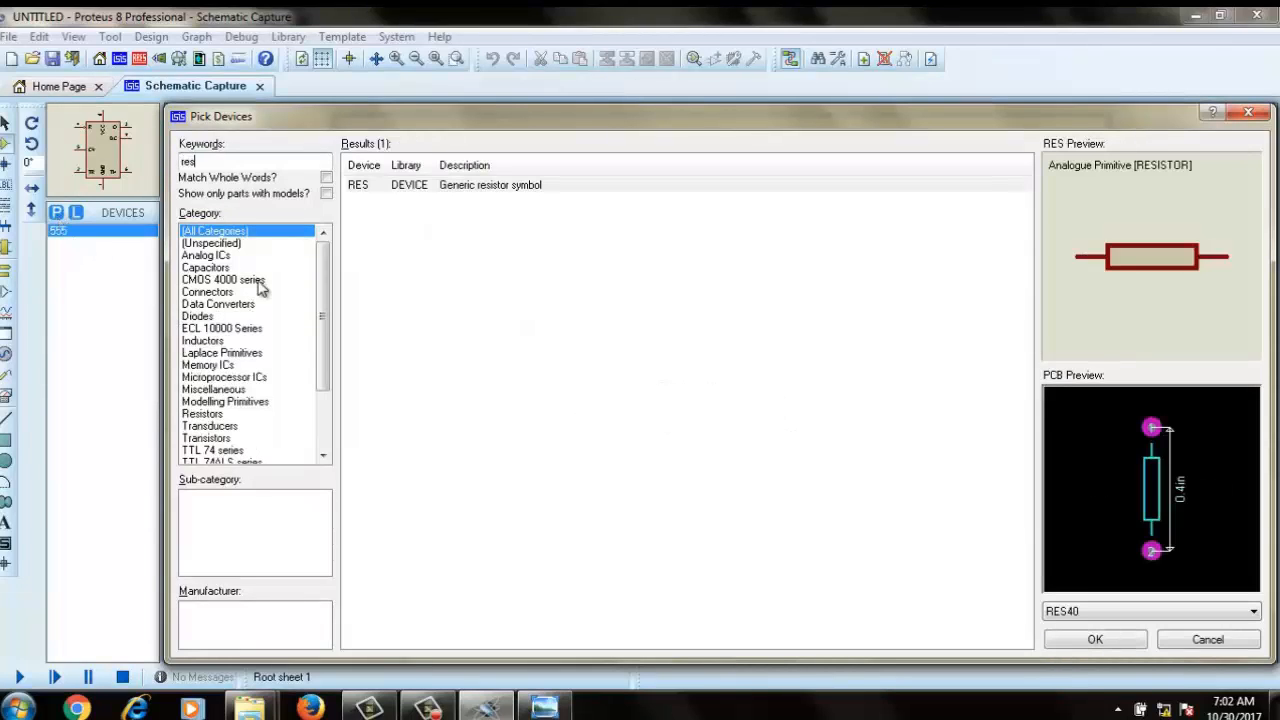
- Add the MINRES100K 100K resistor from the 0.6W Metal Film resistors to the device list
{"action": "left_click", "coordinate": [192, 414]}
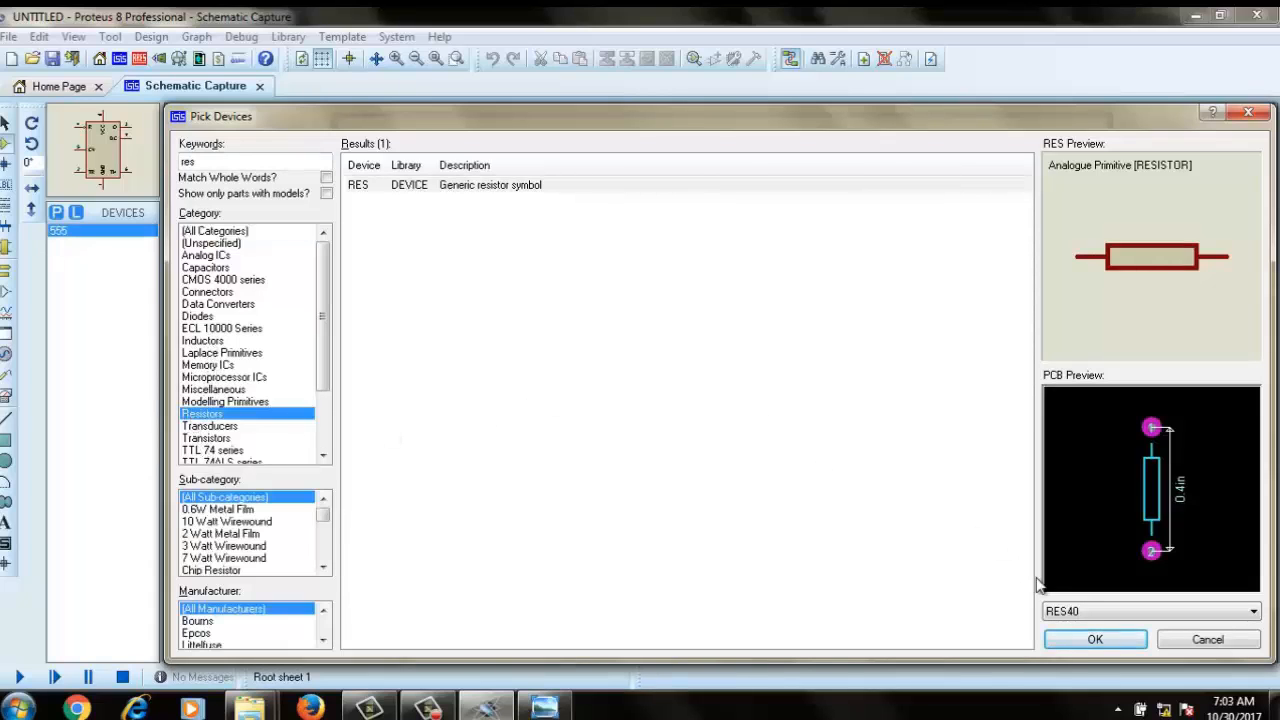
{"action": "left_click", "coordinate": [218, 510]}
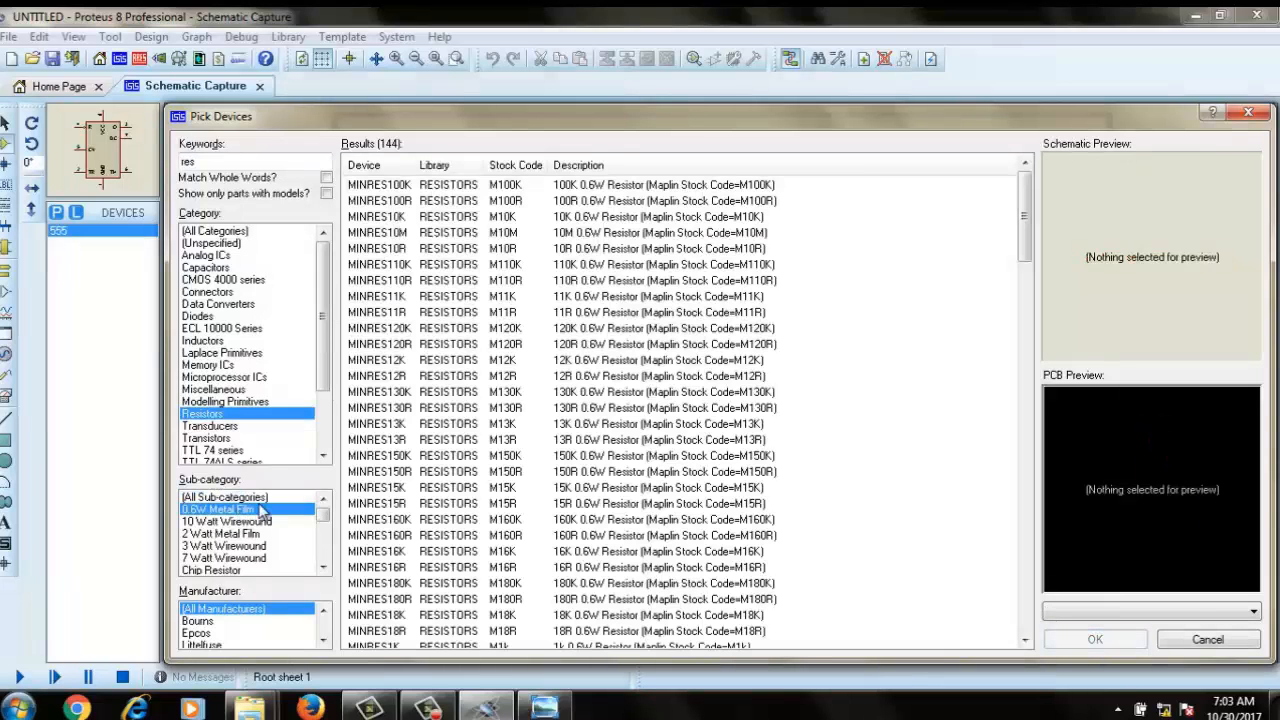
{"action": "left_click", "coordinate": [645, 186]}
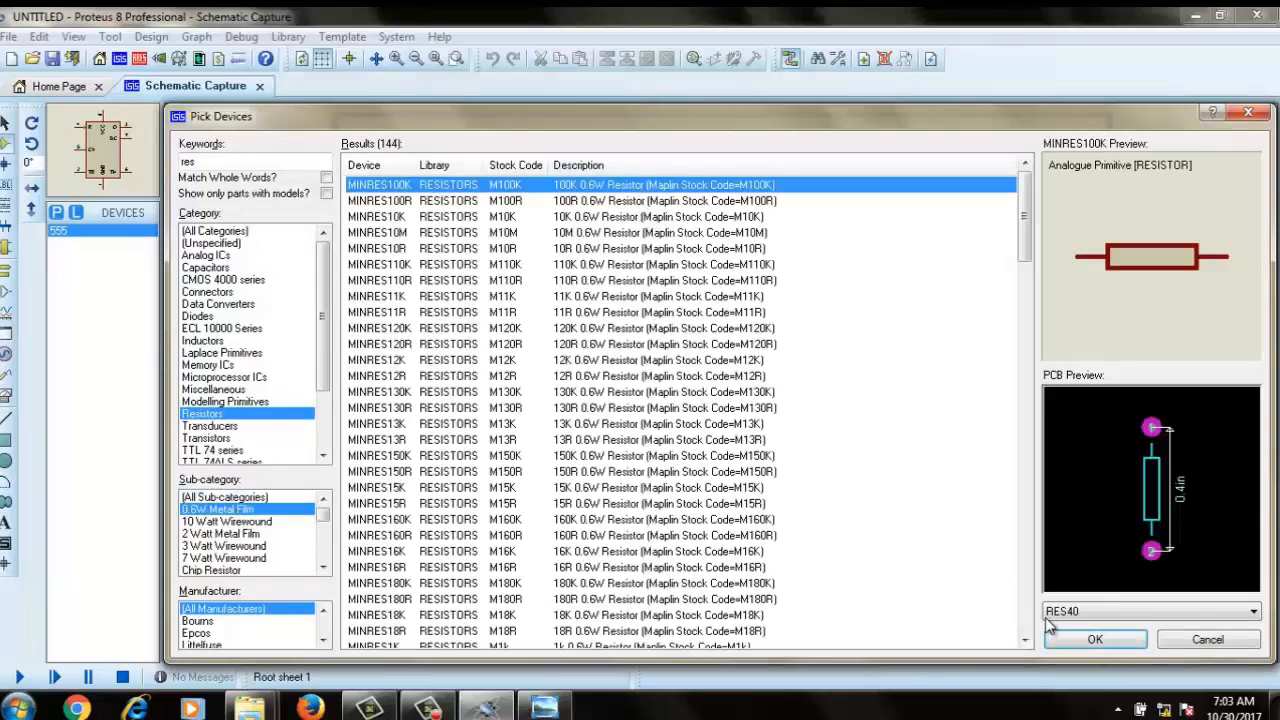
{"action": "left_click", "coordinate": [1117, 638]}
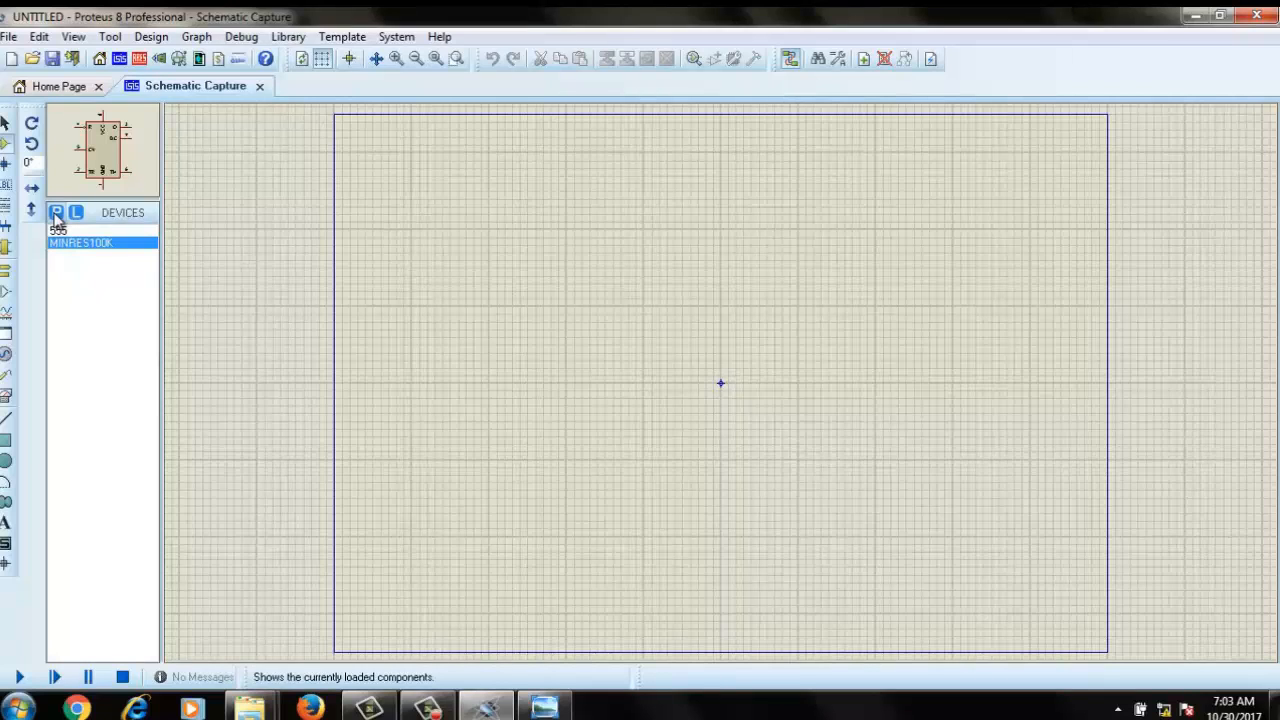
- Add the GENELECT100N63V 100n 63V capacitor from the Radial Electrolytic capacitors to the device list
{"action": "left_click", "coordinate": [56, 214]}
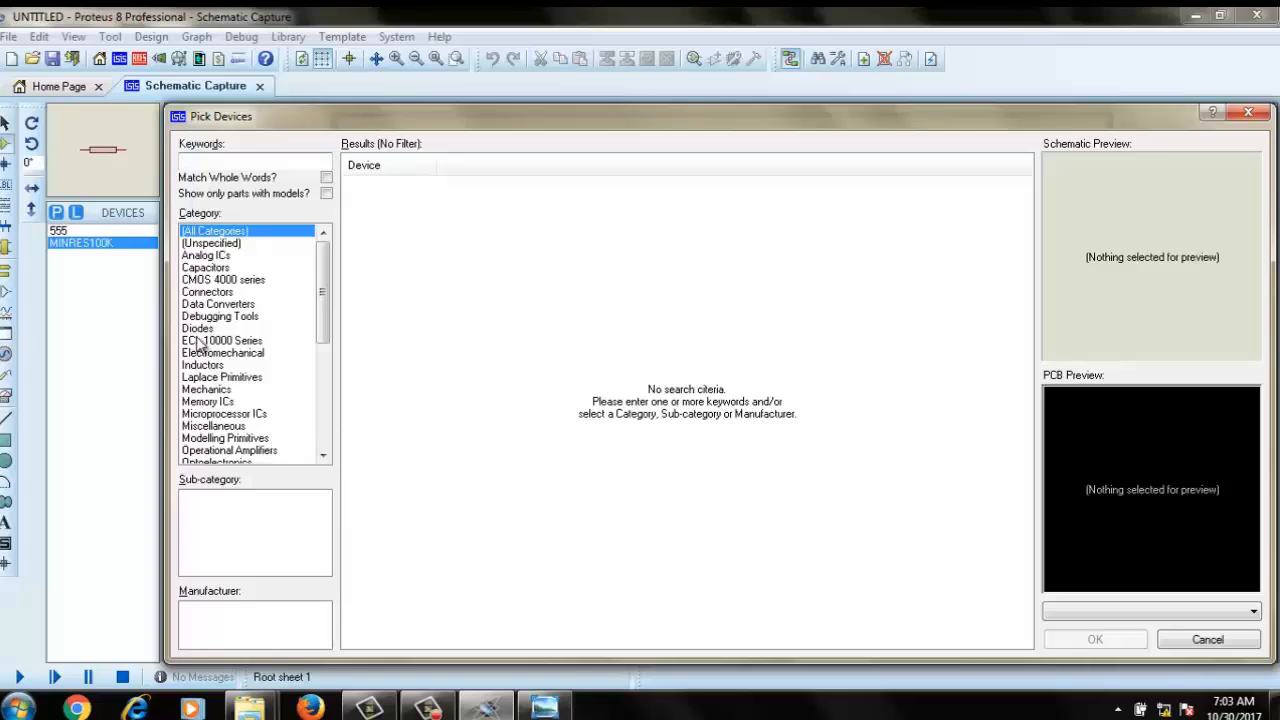
{"action": "left_click", "coordinate": [200, 269]}
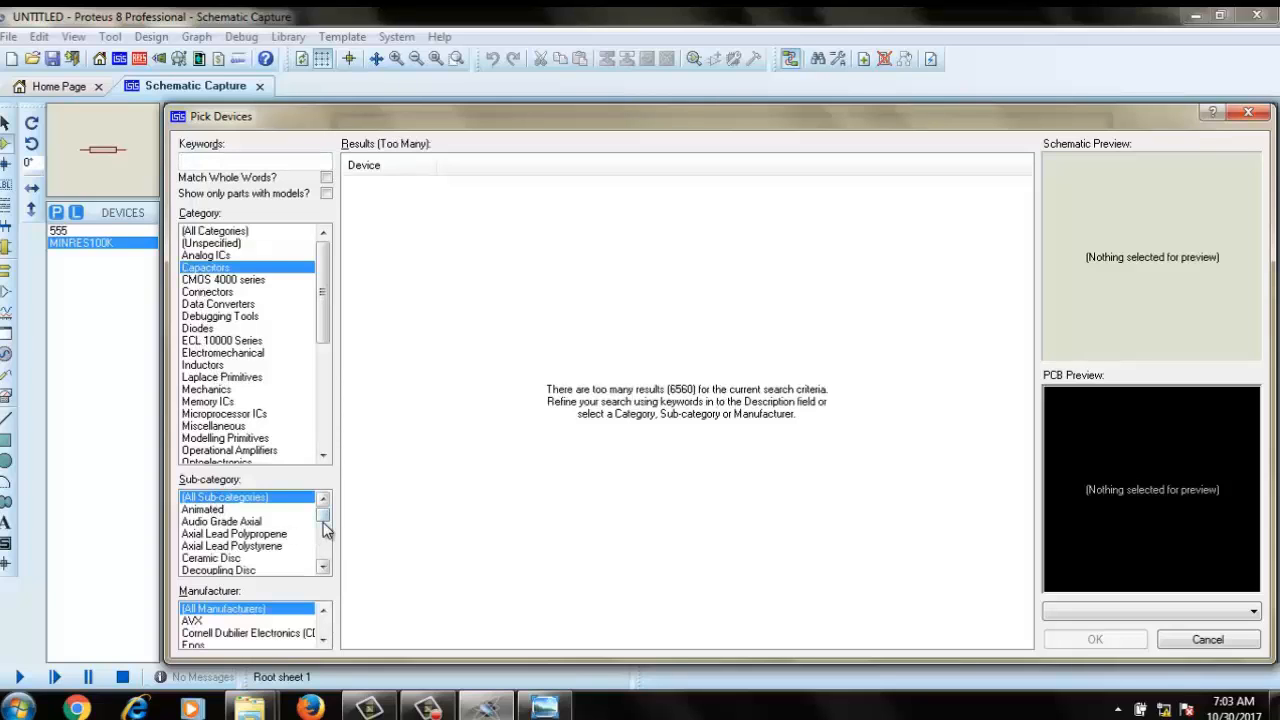
{"action": "left_click_drag", "start_coordinate": [324, 526], "coordinate": [324, 560]}
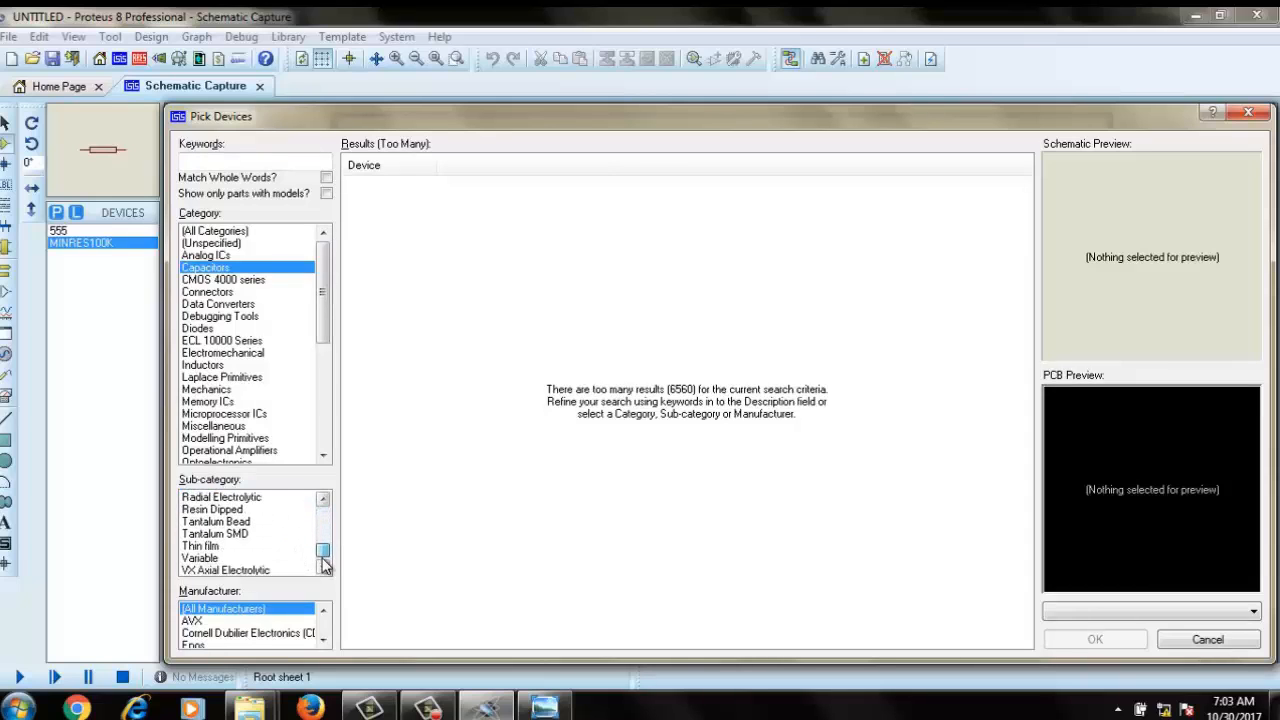
{"action": "left_click", "coordinate": [221, 498]}
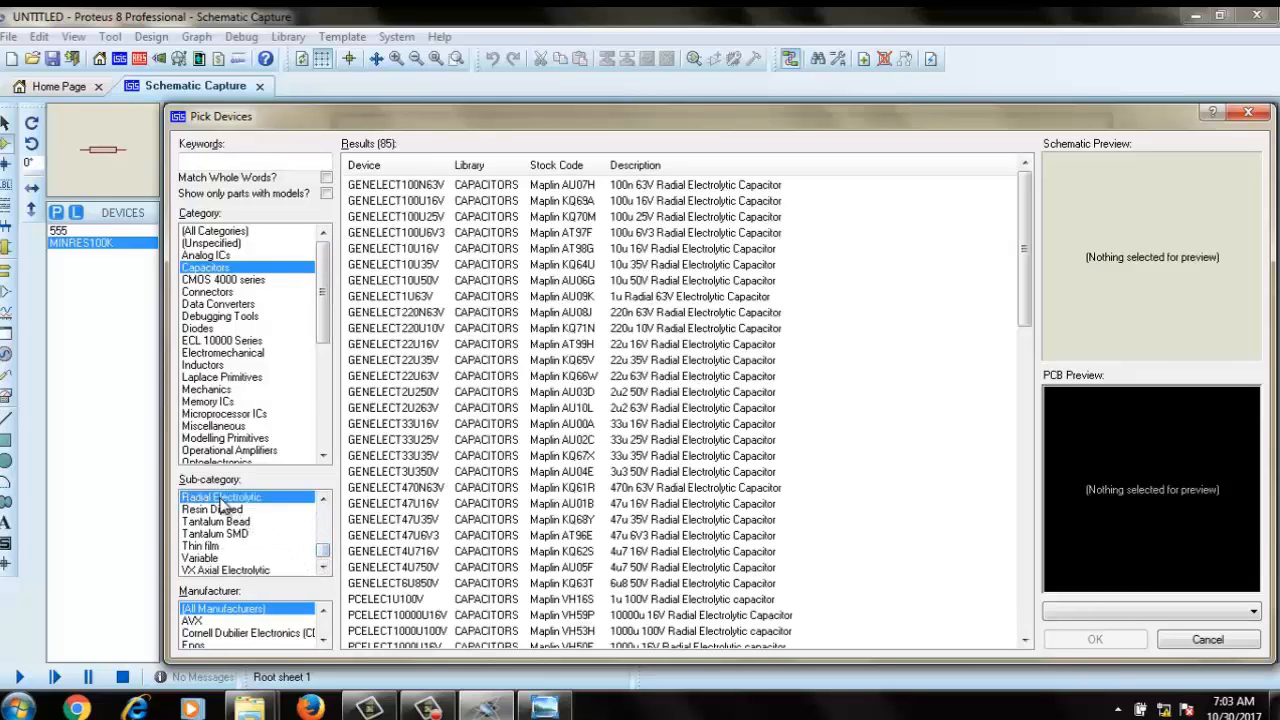
{"action": "left_click", "coordinate": [693, 190]}
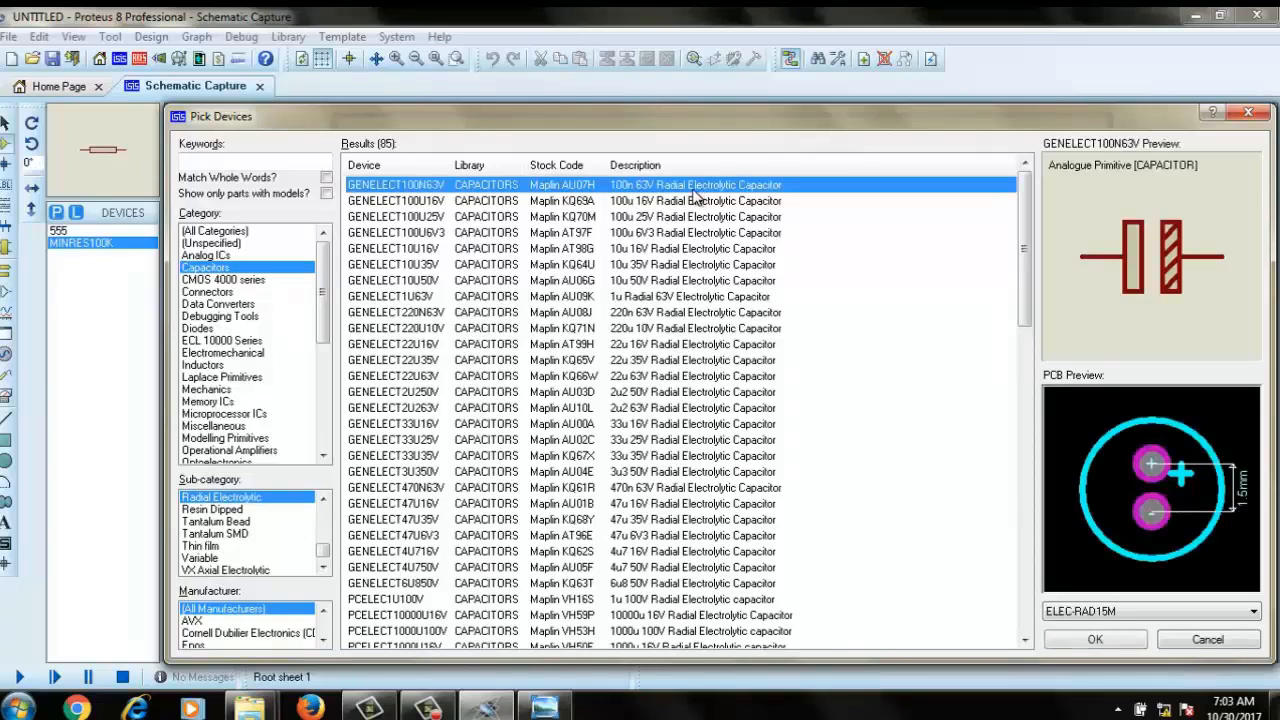
{"action": "left_click", "coordinate": [1100, 642]}
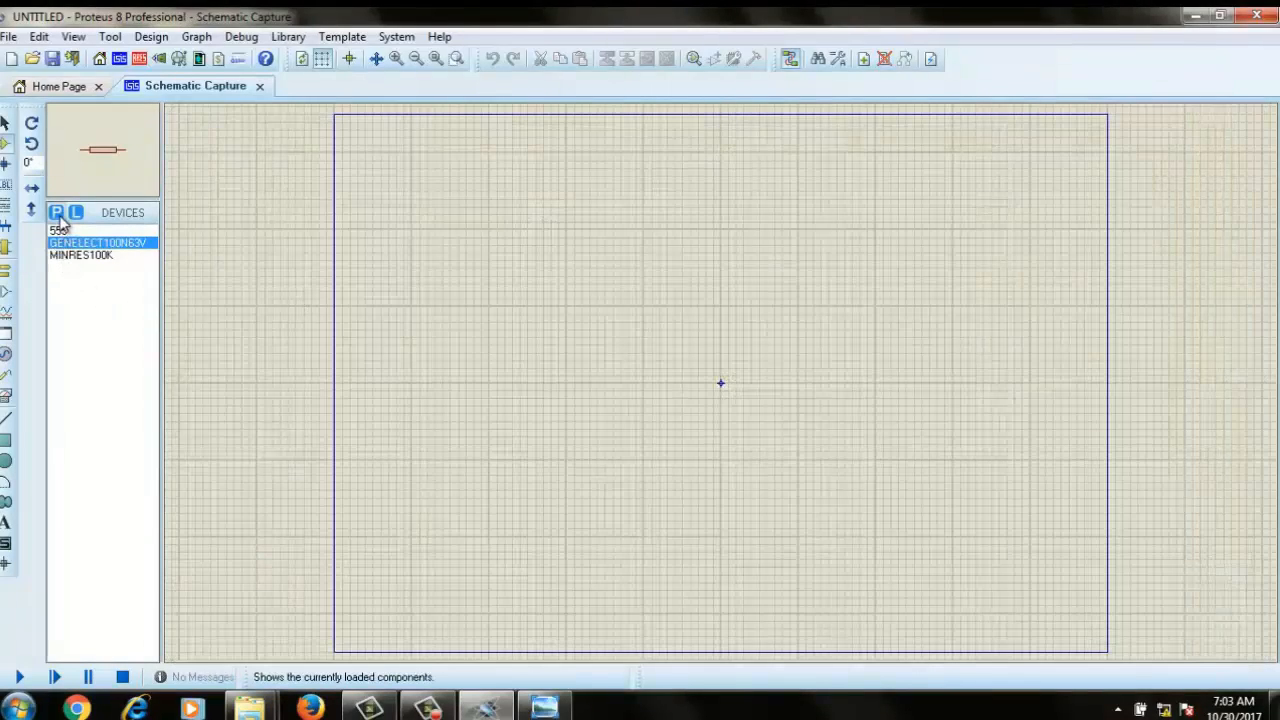
- Search the device library for "pot" and add the POT-HG interactive potentiometer to the device list
{"action": "left_click", "coordinate": [58, 214]}
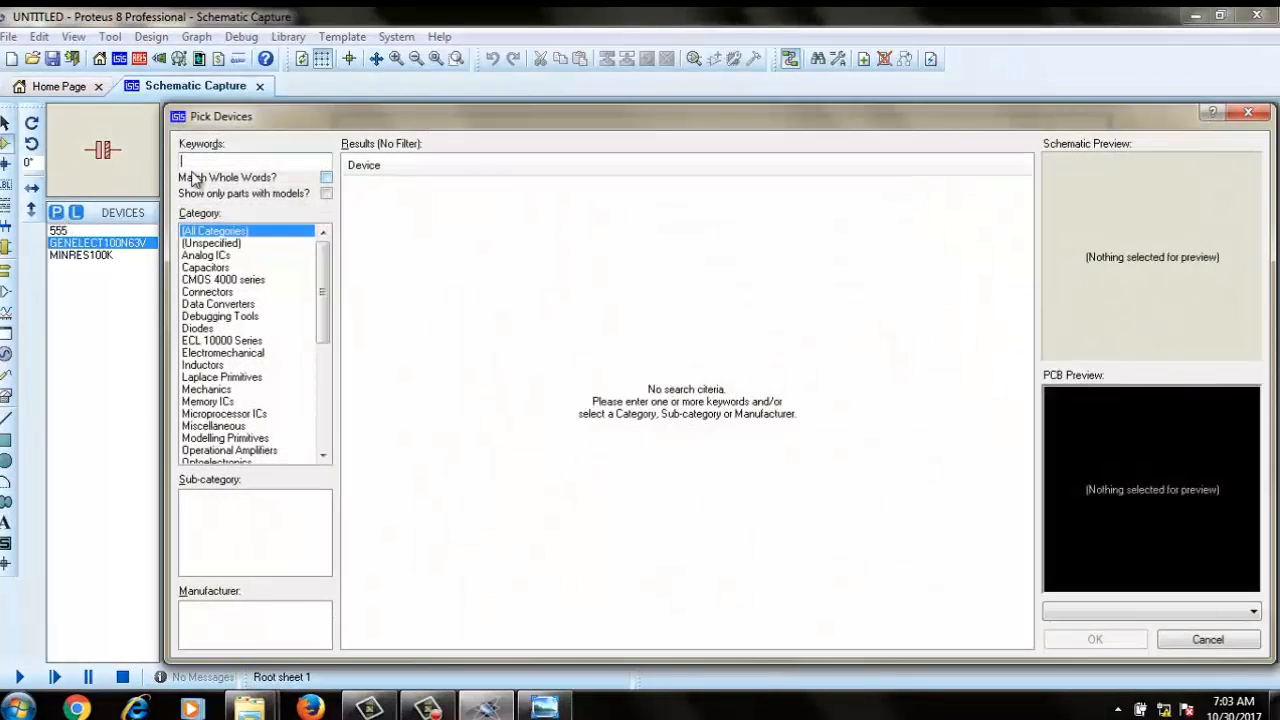
{"action": "type", "text": "pot"}
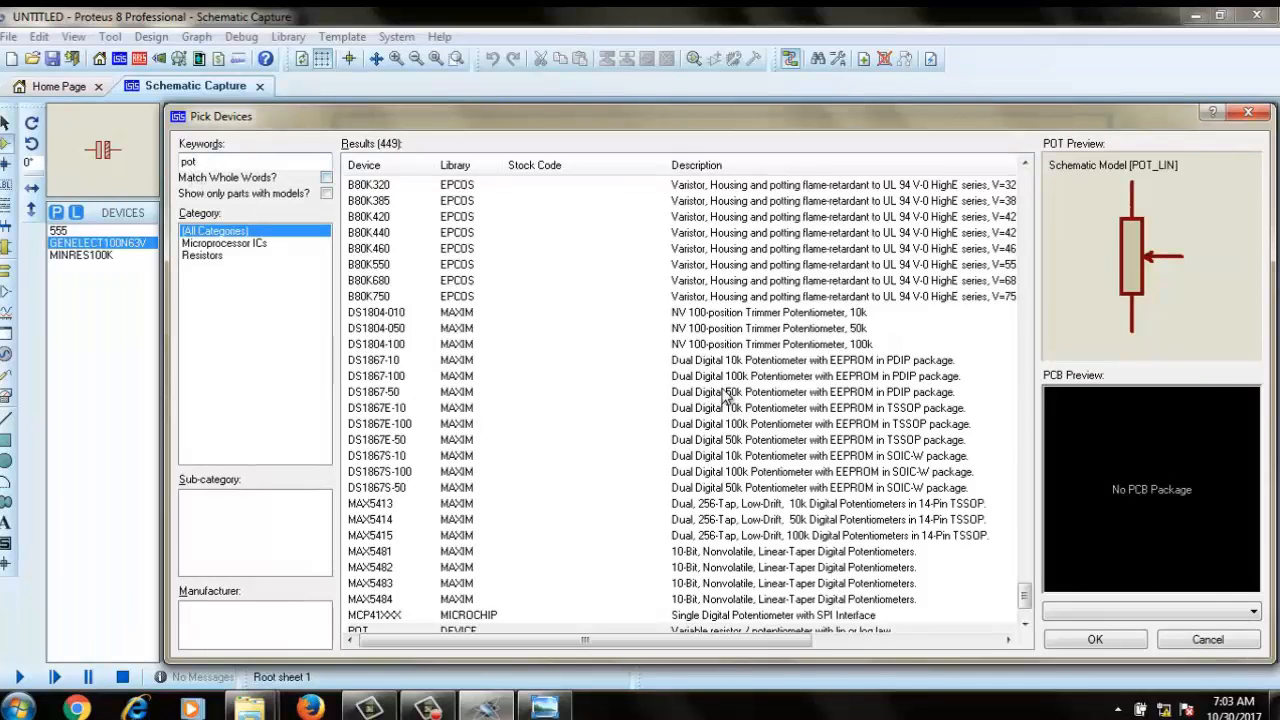
{"action": "scroll", "coordinate": [726, 397], "scroll_direction": "down", "scroll_amount": 1}
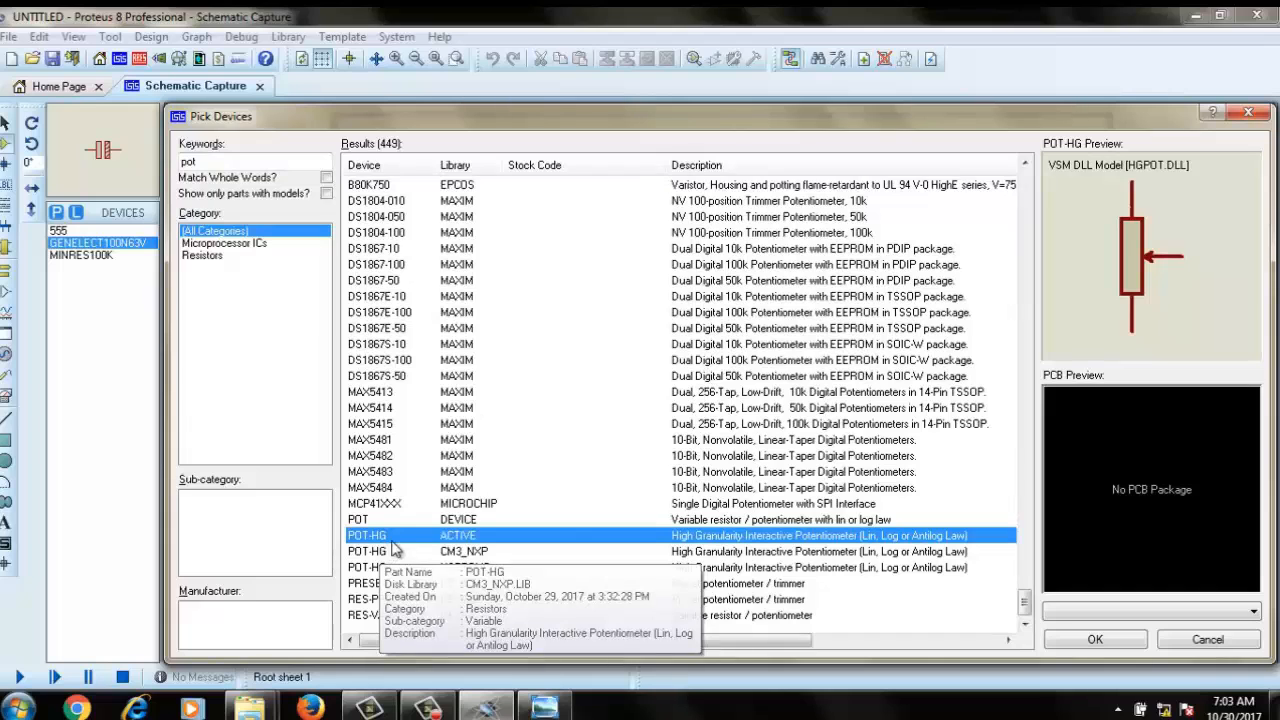
{"action": "left_click", "coordinate": [1113, 641]}
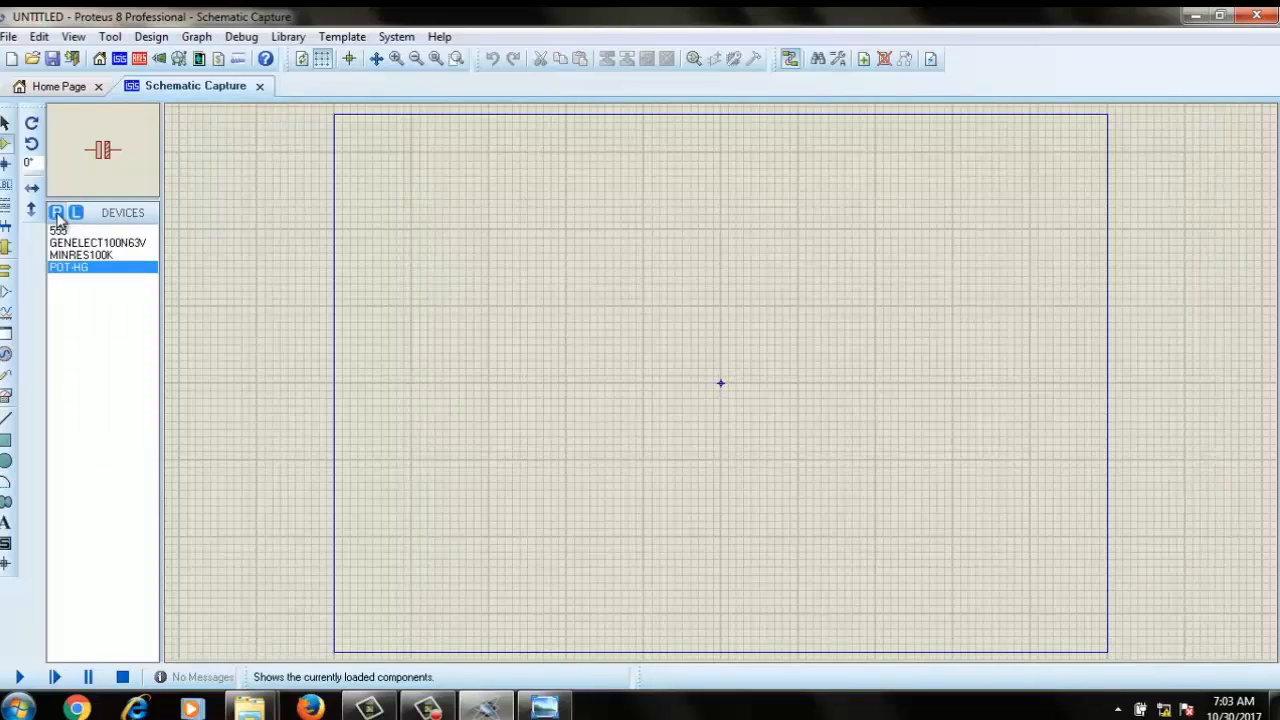
- Add the animated LED-GREEN model from the Optoelectronics LEDs to the device list
{"action": "left_click", "coordinate": [57, 213]}
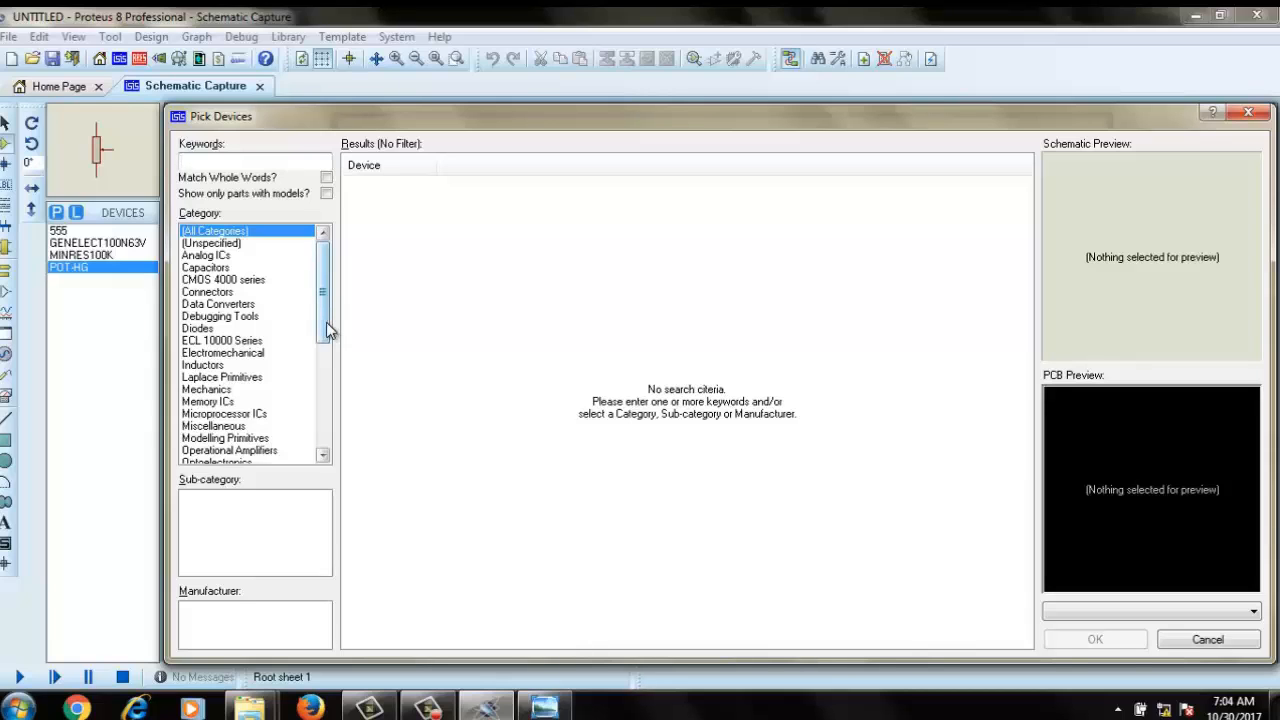
{"action": "left_click_drag", "start_coordinate": [326, 330], "coordinate": [322, 402]}
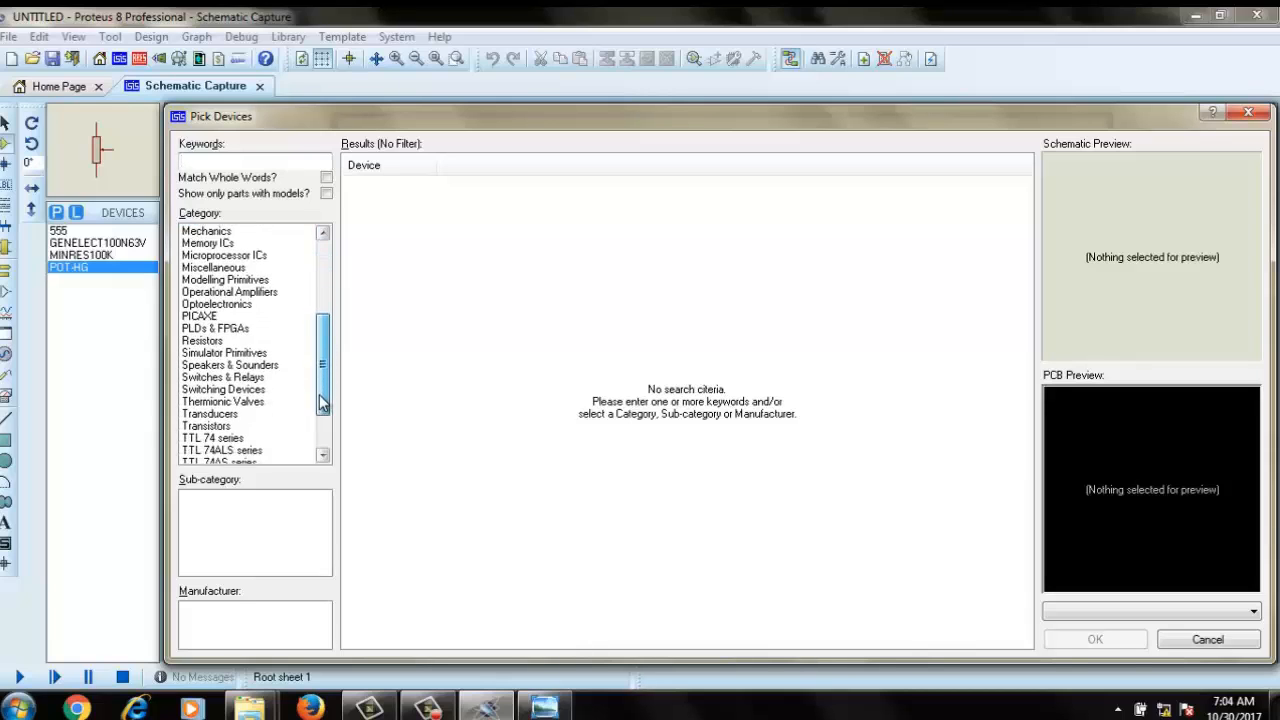
{"action": "left_click", "coordinate": [241, 308]}
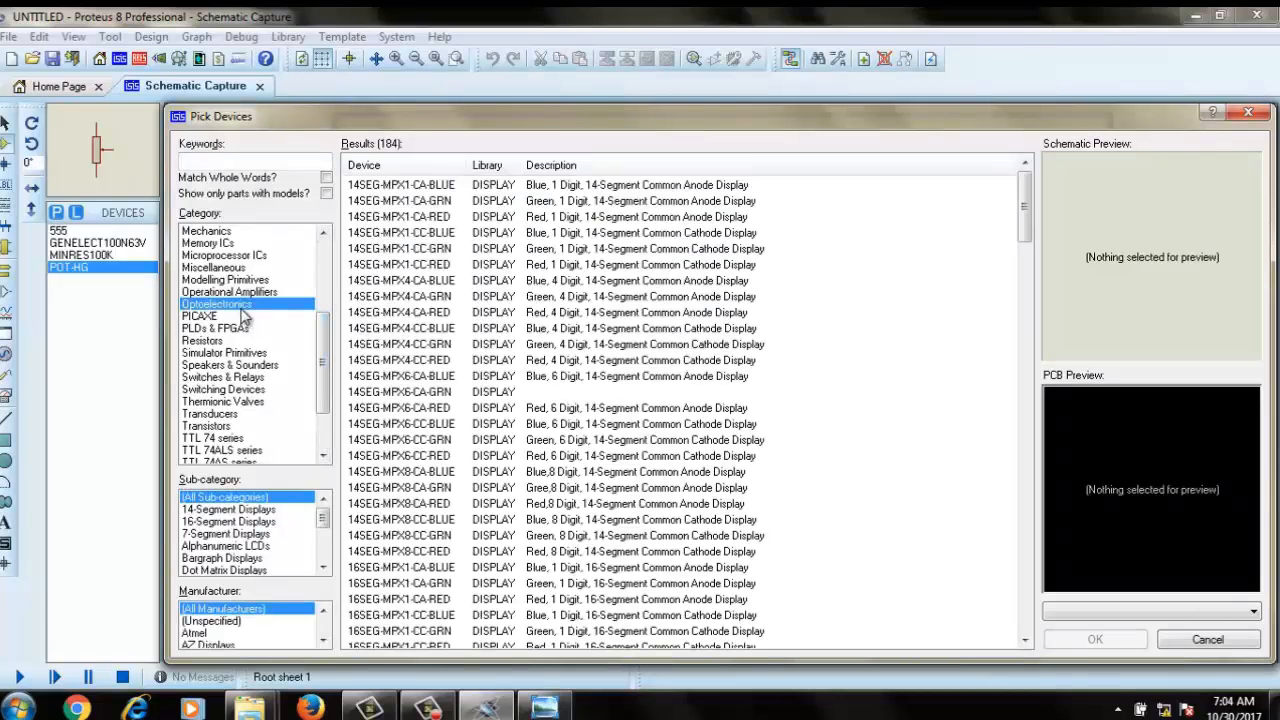
{"action": "left_click", "coordinate": [322, 567]}
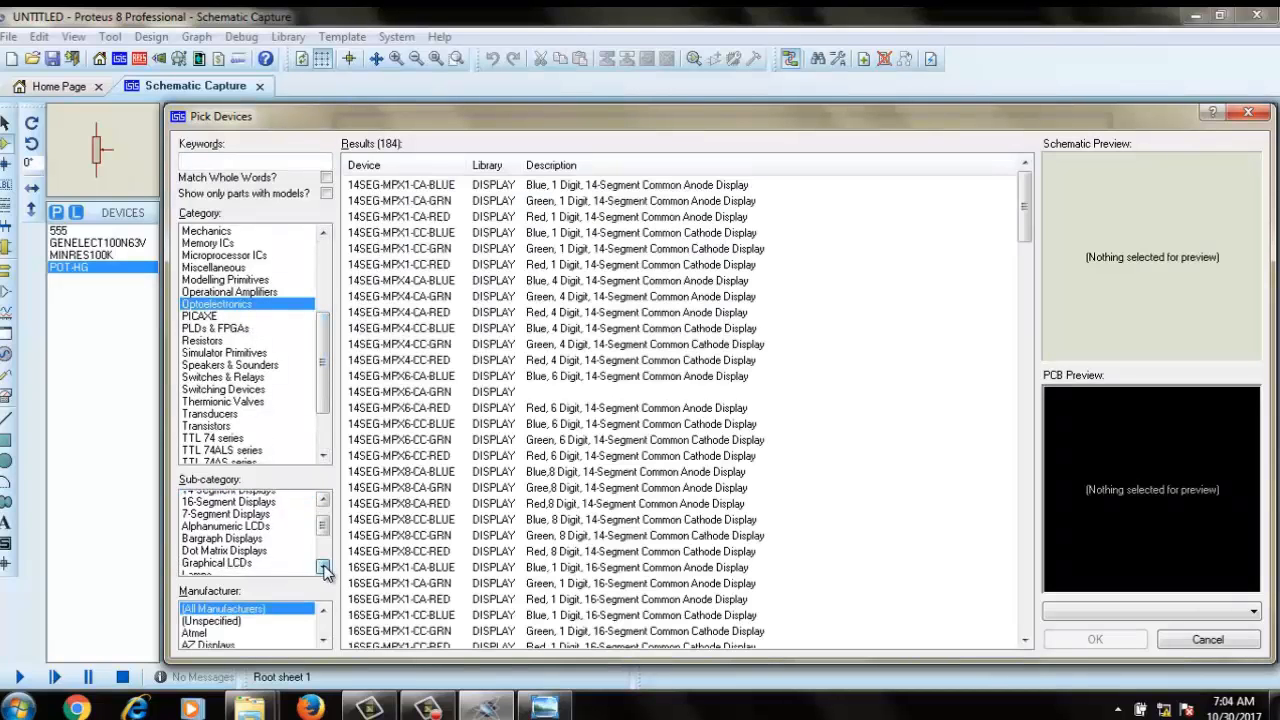
{"action": "left_click", "coordinate": [200, 546]}
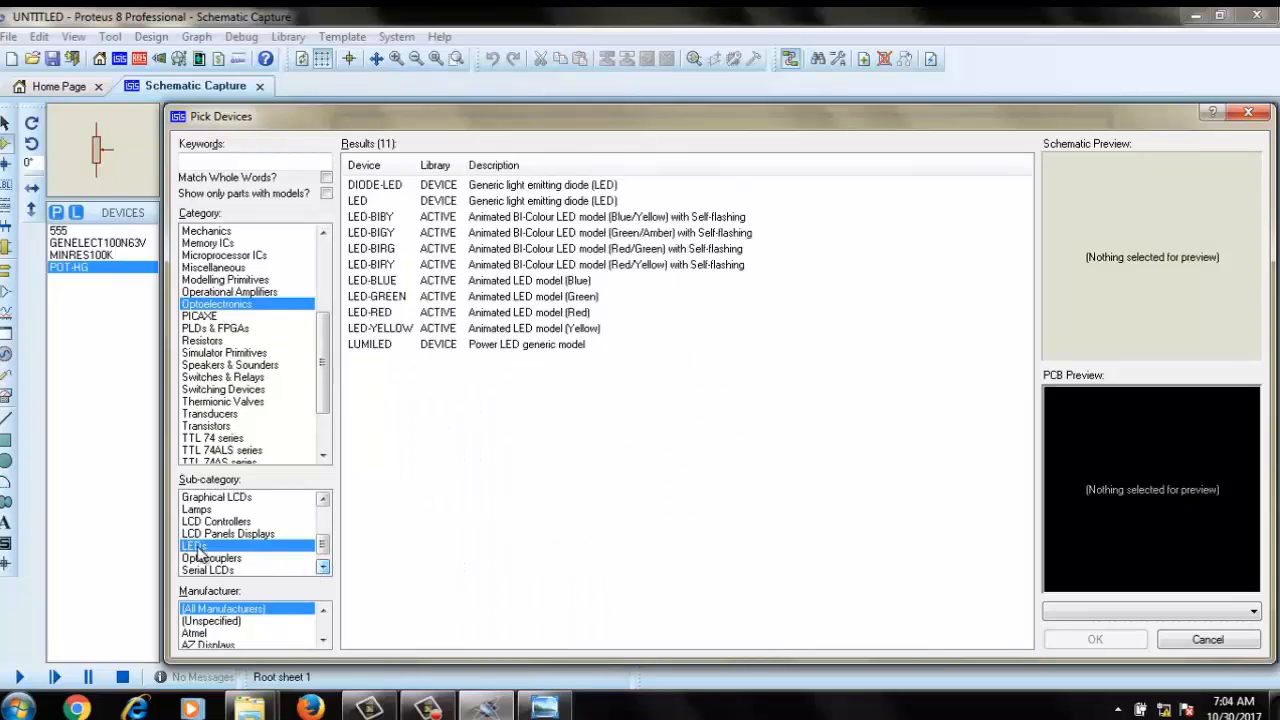
{"action": "left_click", "coordinate": [557, 298]}
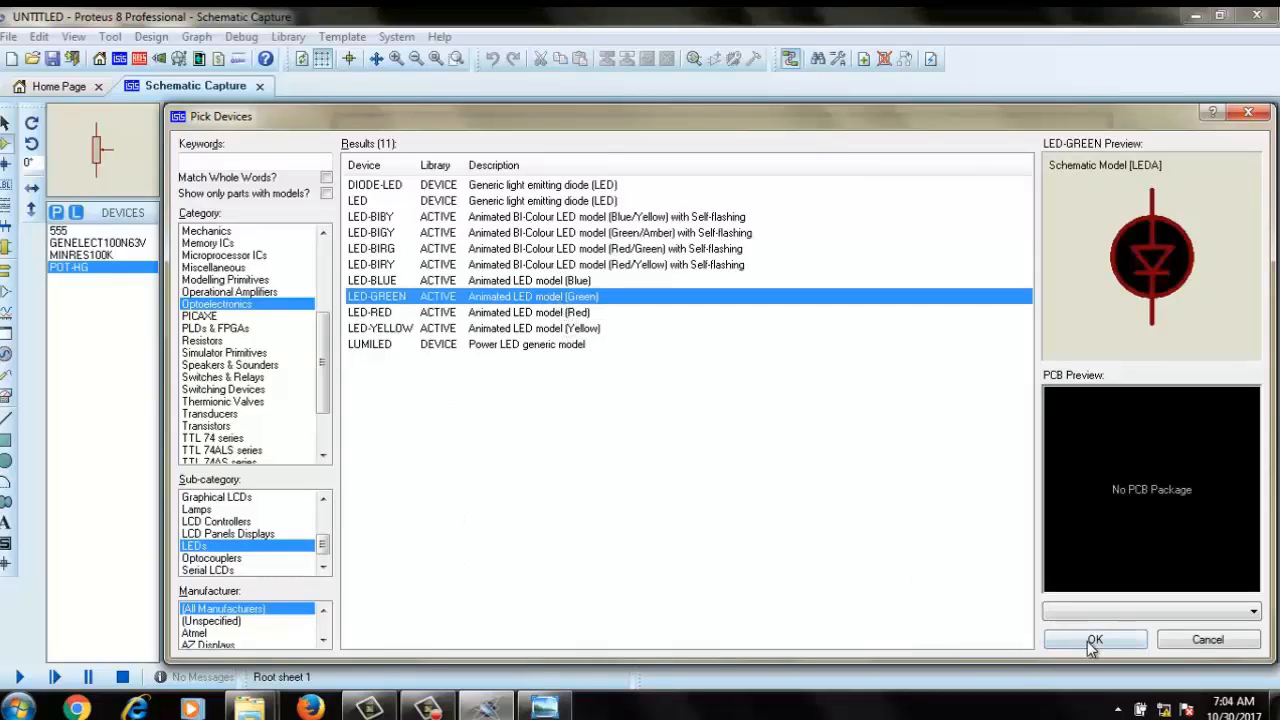
{"action": "left_click", "coordinate": [1091, 636]}
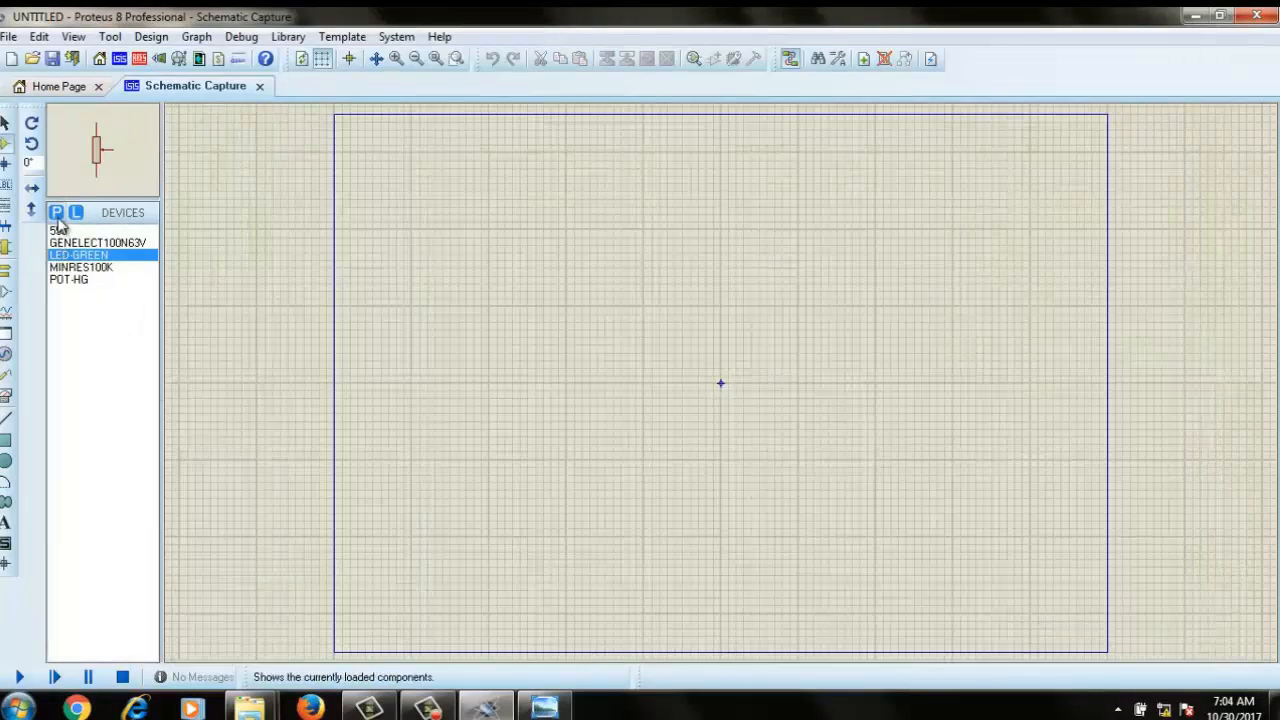
- Add the animated LED-RED model from the Optoelectronics LEDs to the device list
{"action": "left_click", "coordinate": [57, 213]}
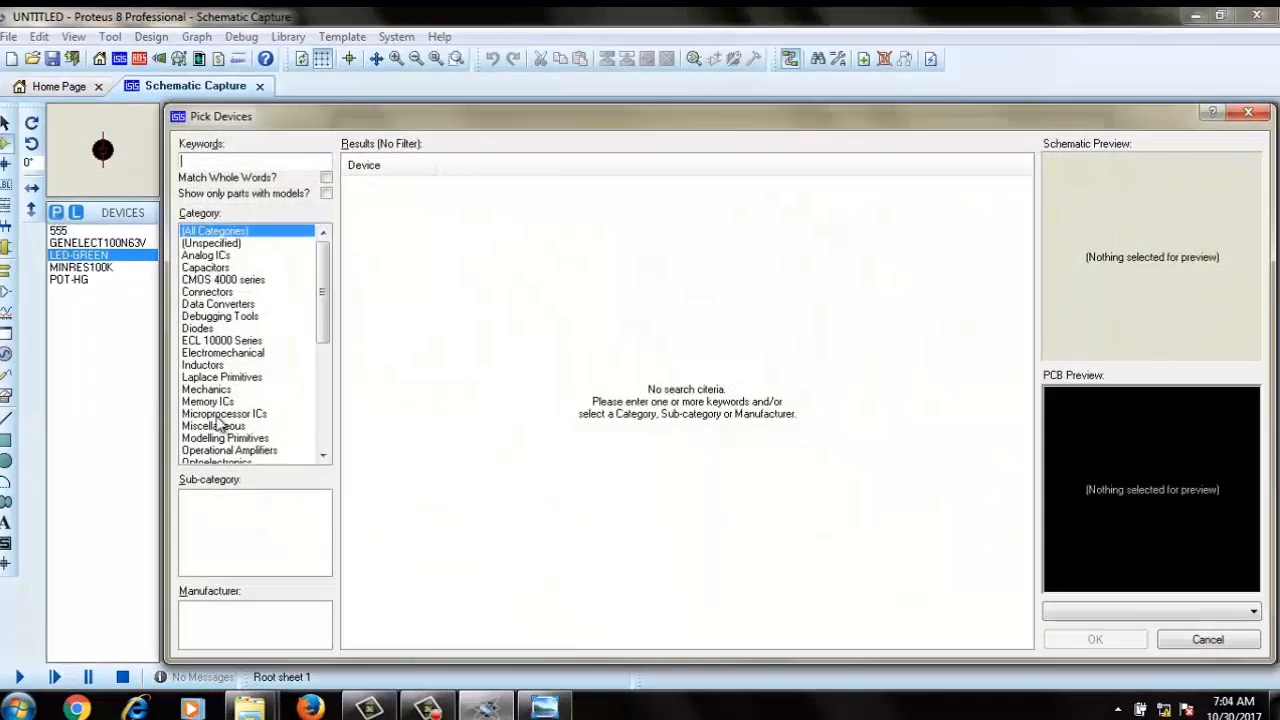
{"action": "left_click", "coordinate": [222, 450]}
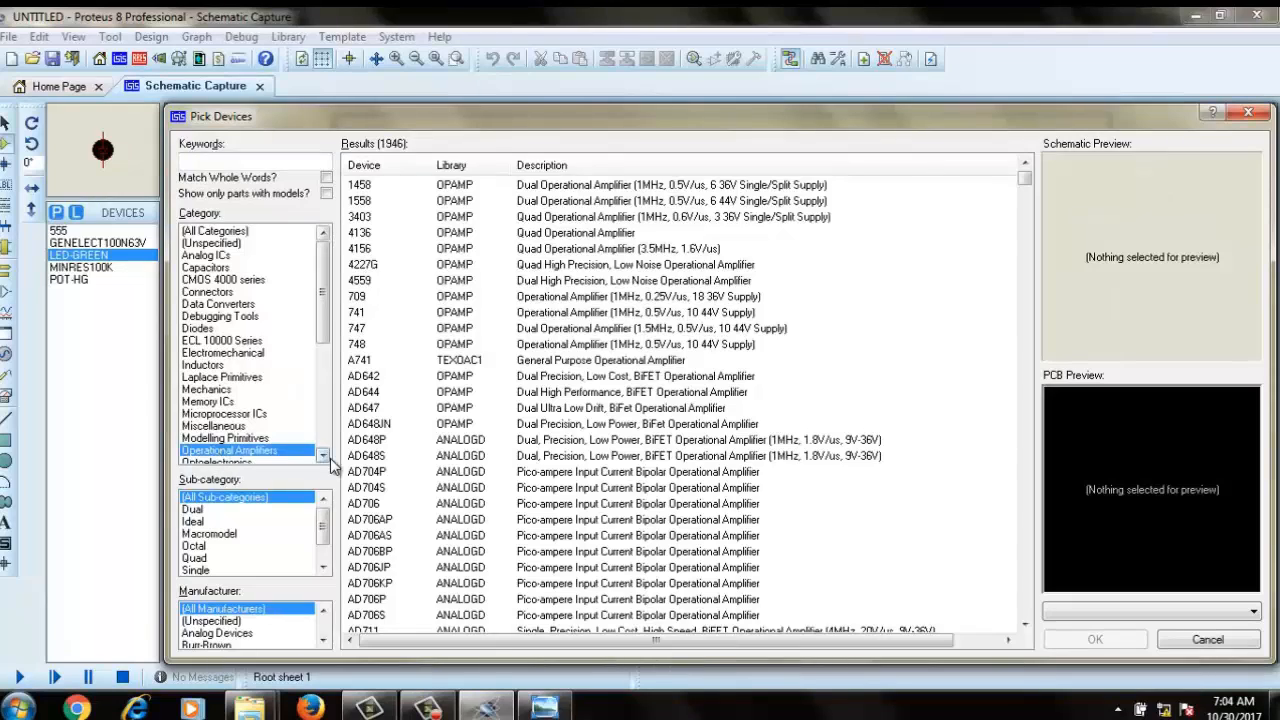
{"action": "left_click", "coordinate": [323, 456]}
{"action": "left_click", "coordinate": [324, 457]}
{"action": "left_click", "coordinate": [250, 451]}
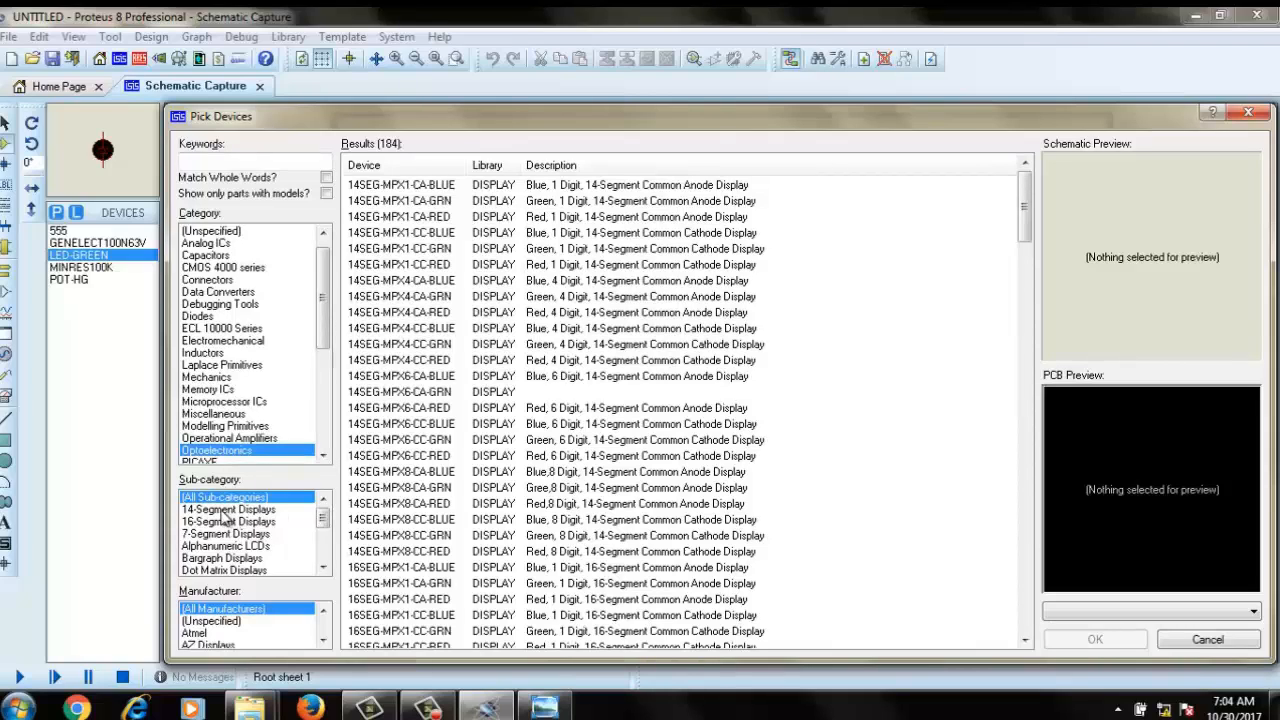
{"action": "left_click", "coordinate": [323, 567]}
{"action": "left_click", "coordinate": [324, 567]}
{"action": "left_click", "coordinate": [324, 567]}
{"action": "left_click", "coordinate": [324, 567]}
{"action": "left_click", "coordinate": [324, 567]}
{"action": "left_click", "coordinate": [324, 567]}
{"action": "left_click", "coordinate": [324, 567]}
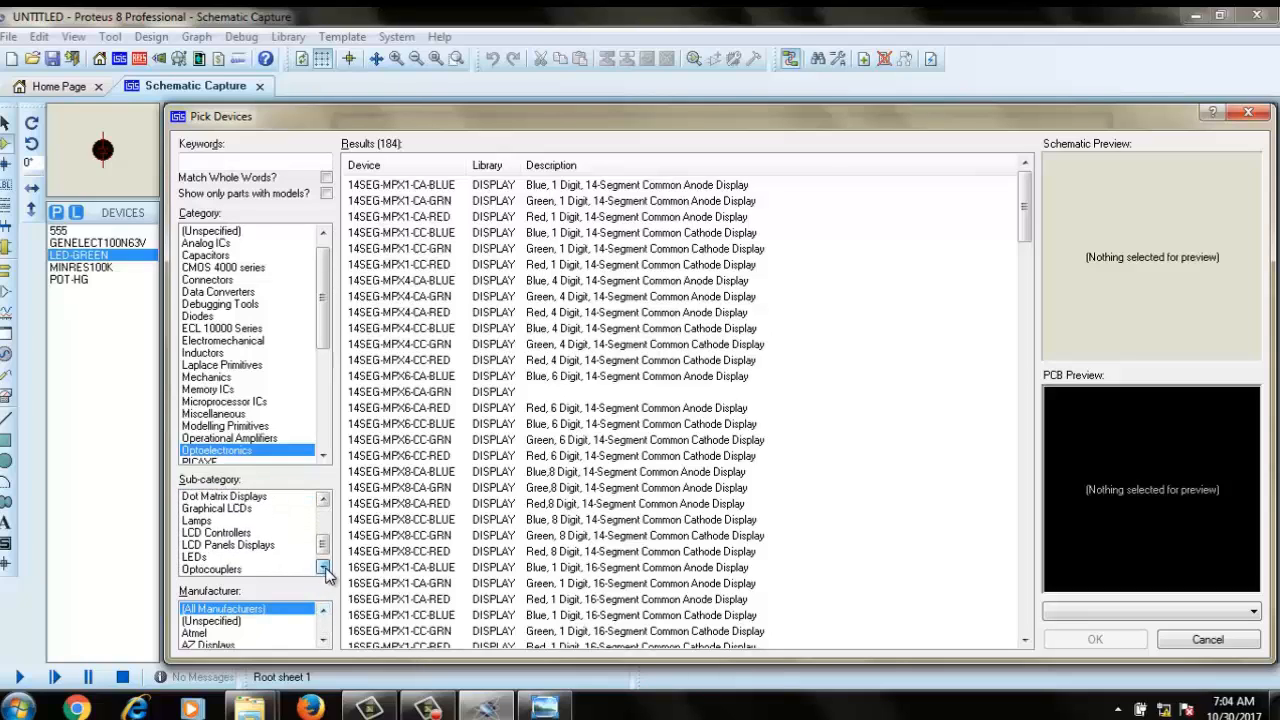
{"action": "left_click", "coordinate": [324, 567]}
{"action": "left_click", "coordinate": [194, 534]}
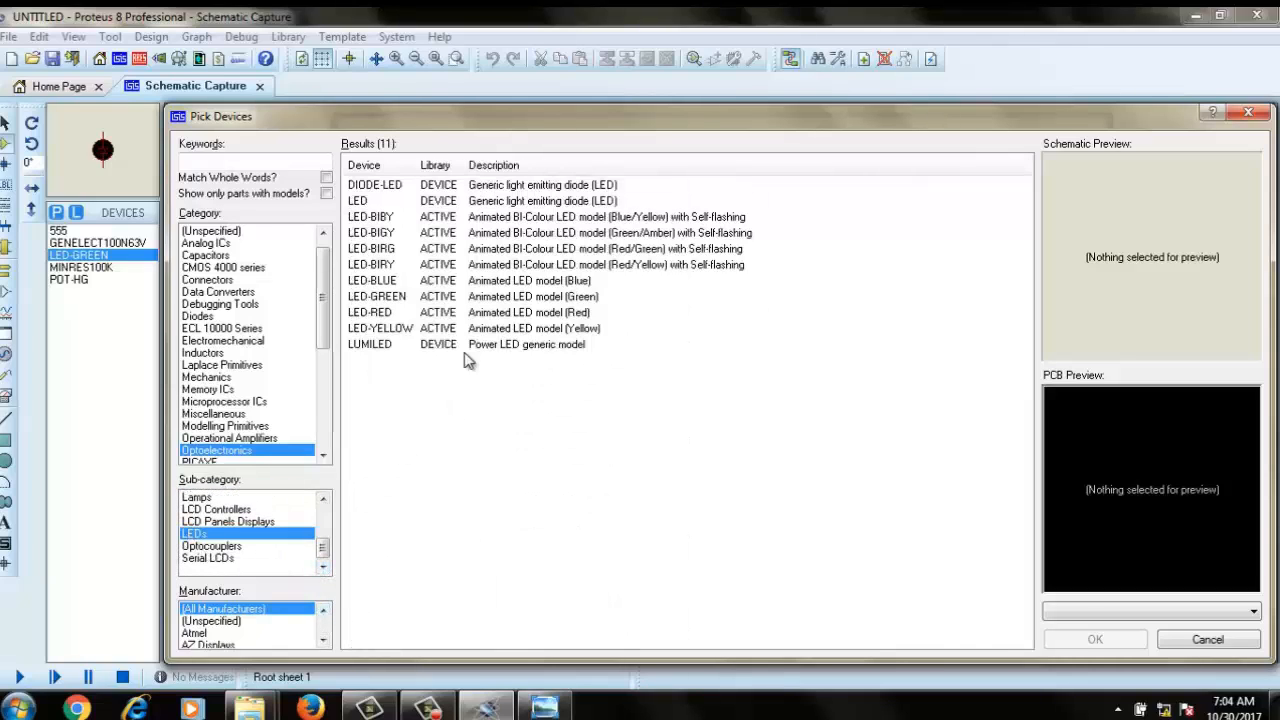
{"action": "left_click", "coordinate": [558, 313]}
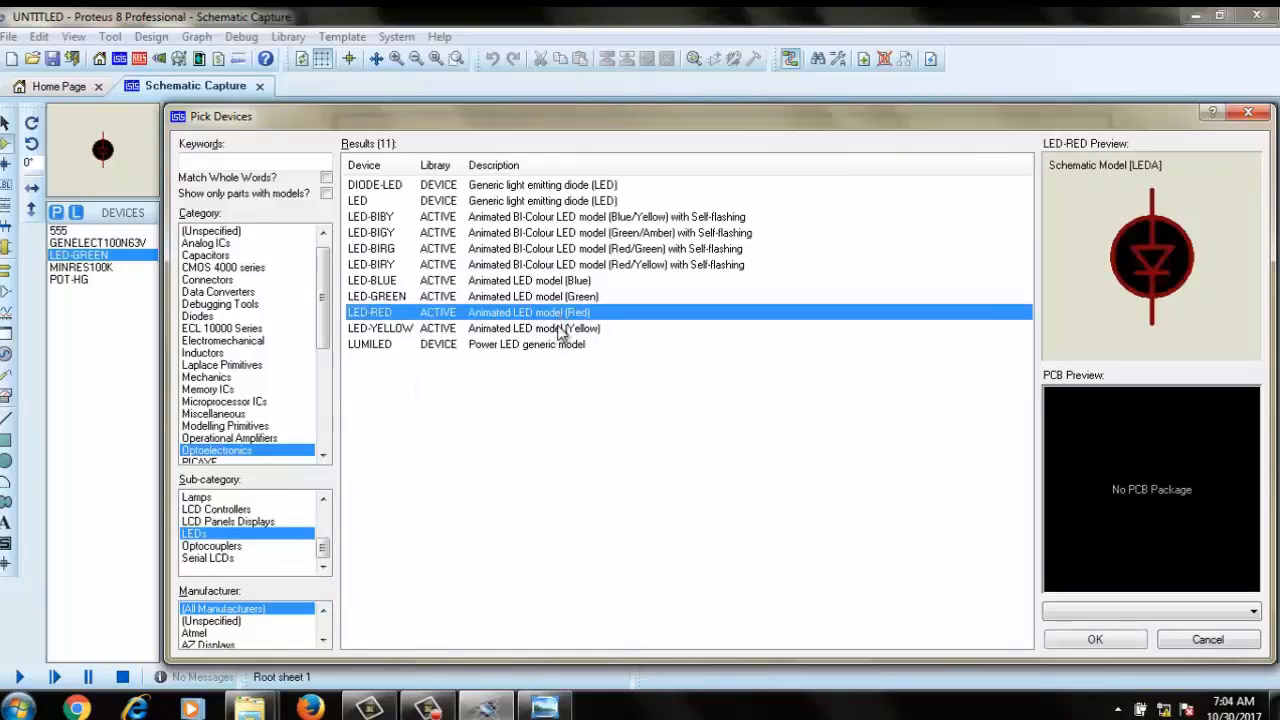
{"action": "left_click", "coordinate": [1088, 640]}
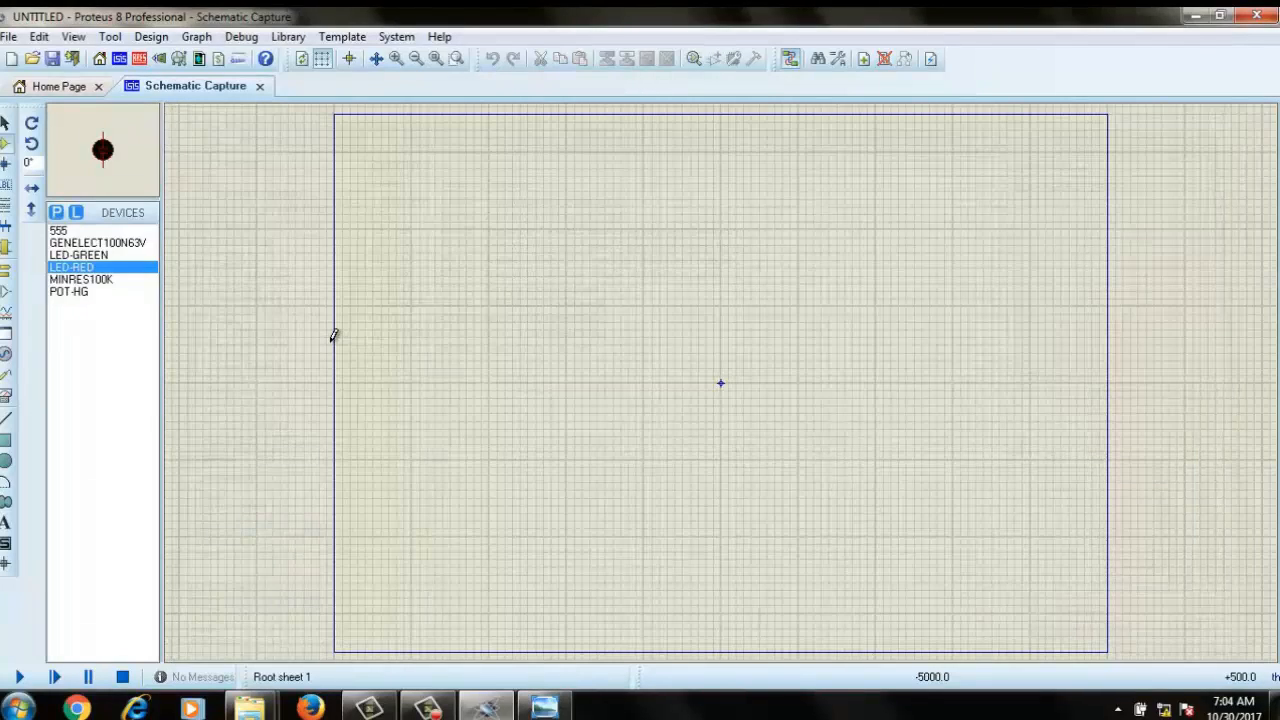
- Search the device library for "battery" and add the single-cell battery CELL to the device list
{"action": "left_click", "coordinate": [57, 214]}
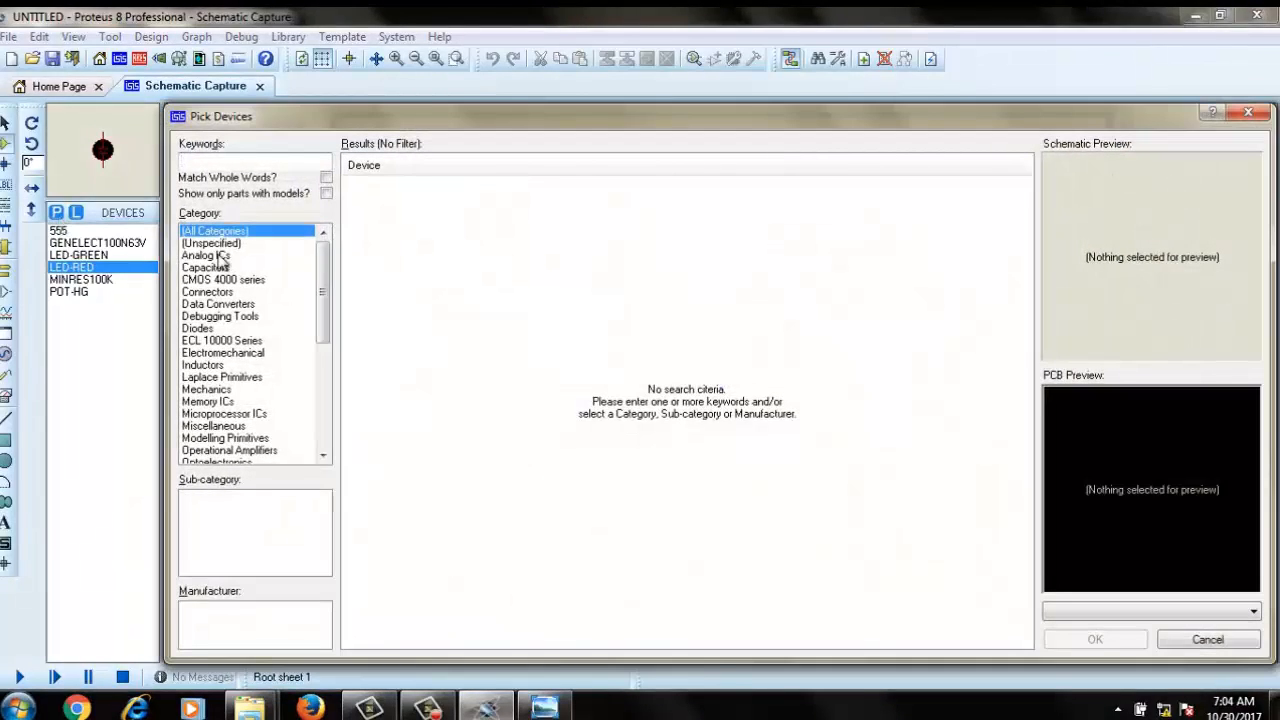
{"action": "type", "text": "battery"}
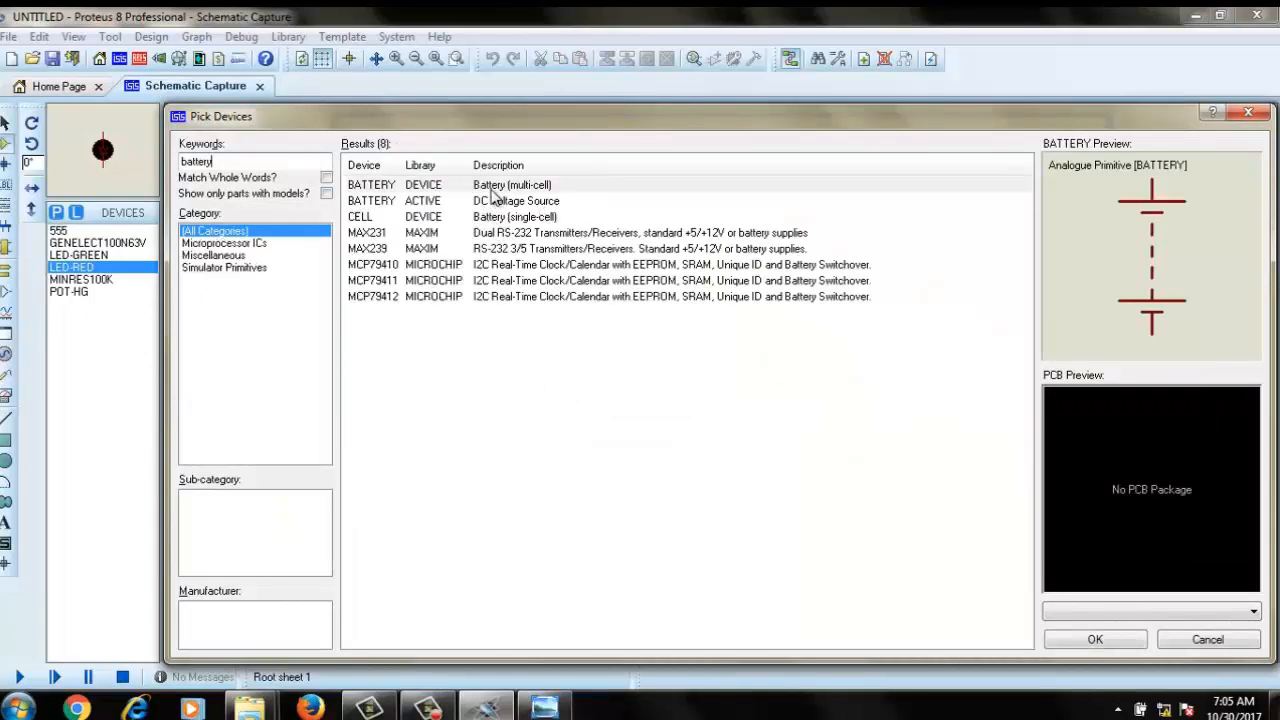
{"action": "left_click", "coordinate": [537, 222]}
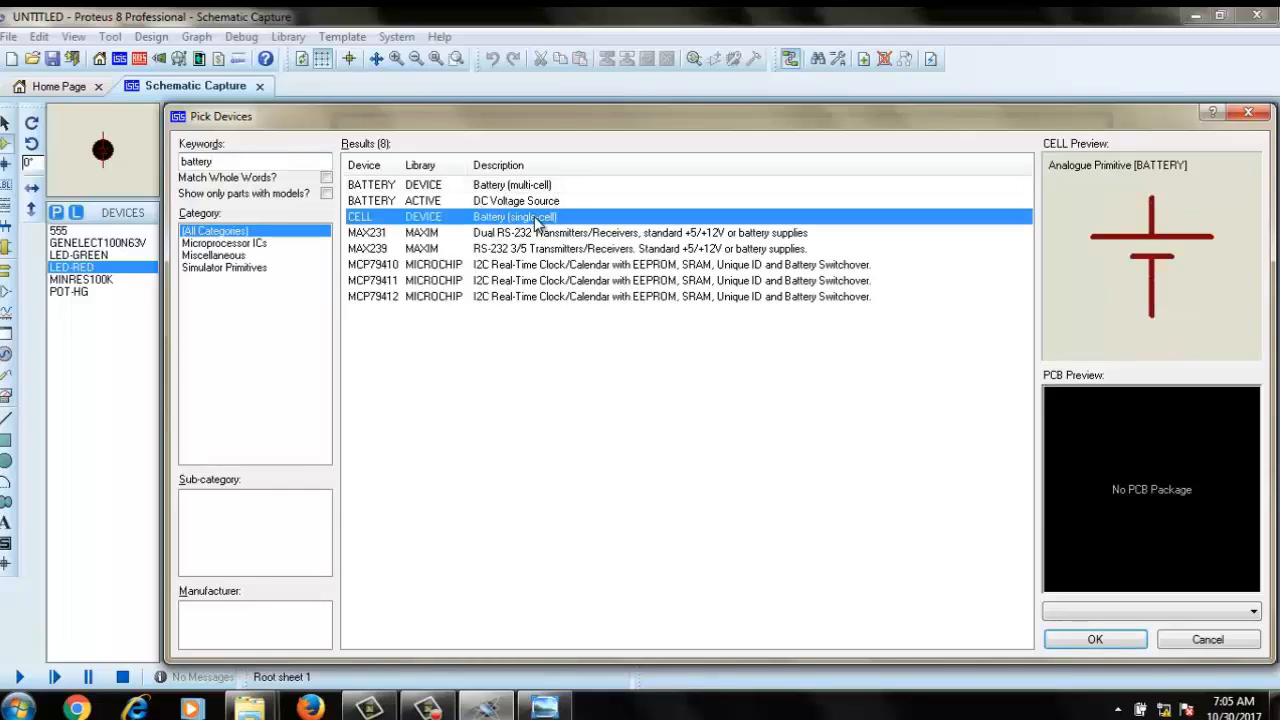
{"action": "left_click", "coordinate": [1095, 640]}
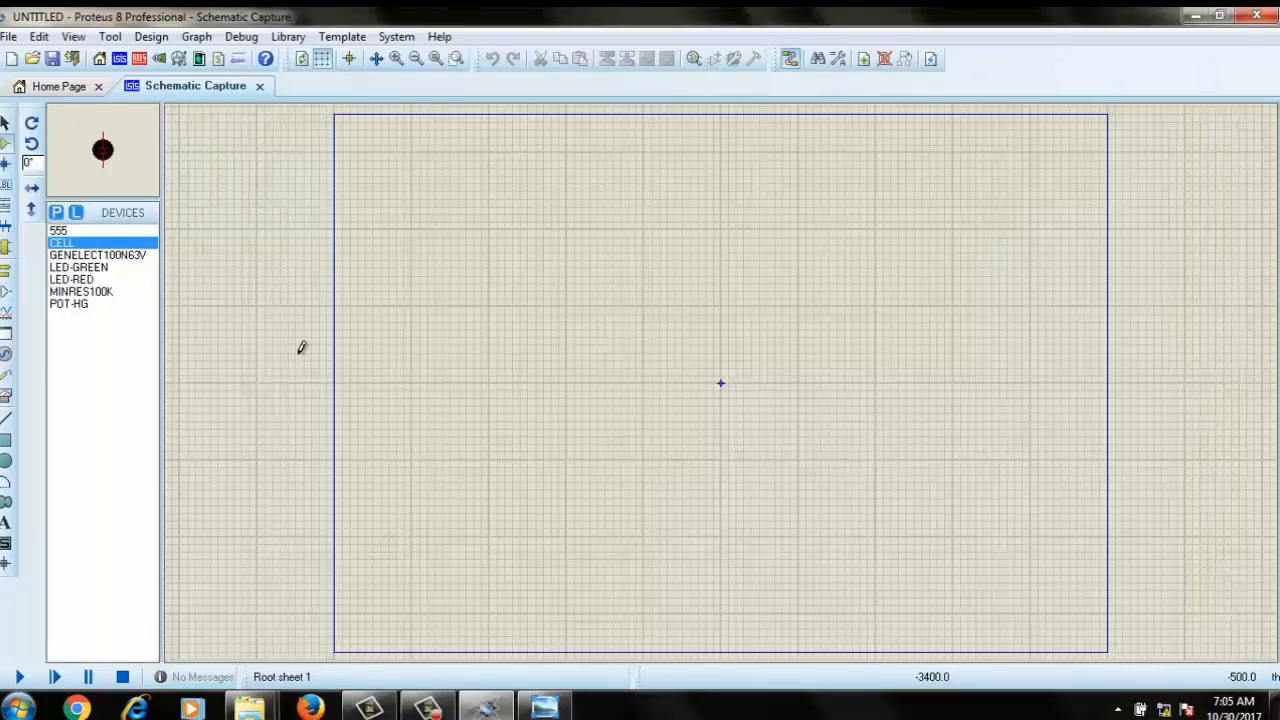
- Place the 555 timer at the centre of the schematic sheet
{"action": "left_click", "coordinate": [57, 213]}
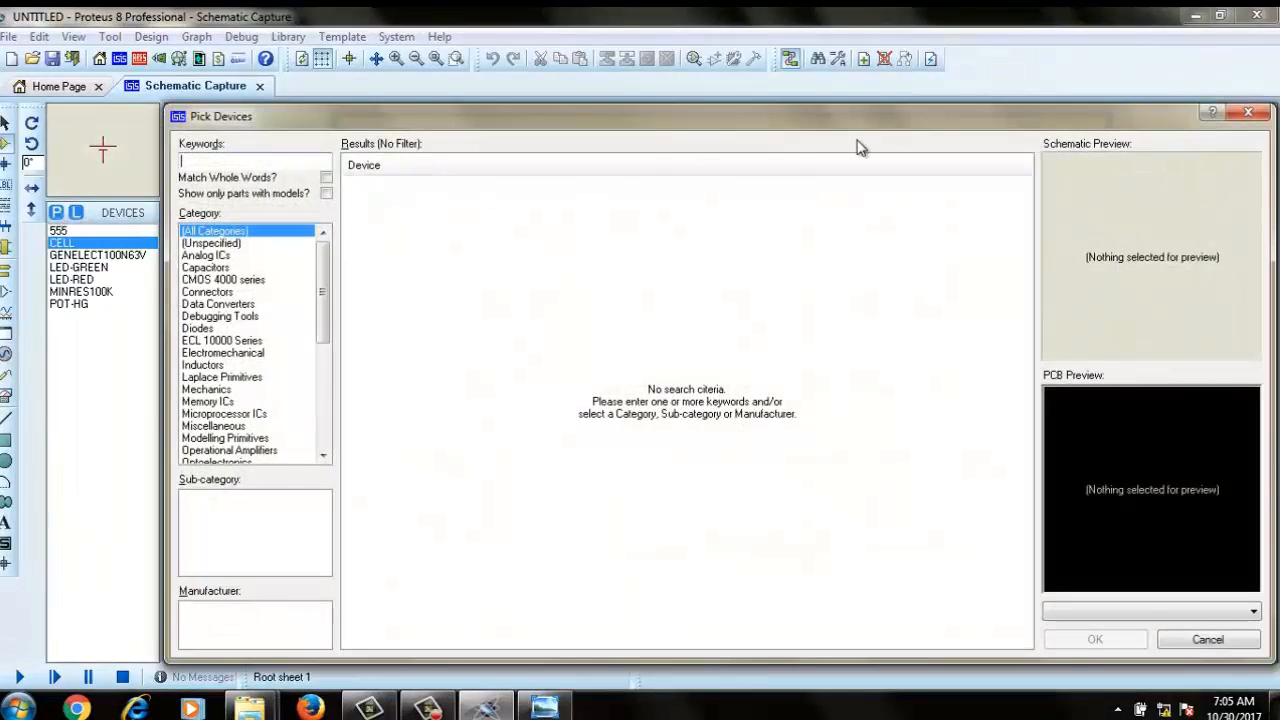
{"action": "left_click", "coordinate": [1248, 112]}
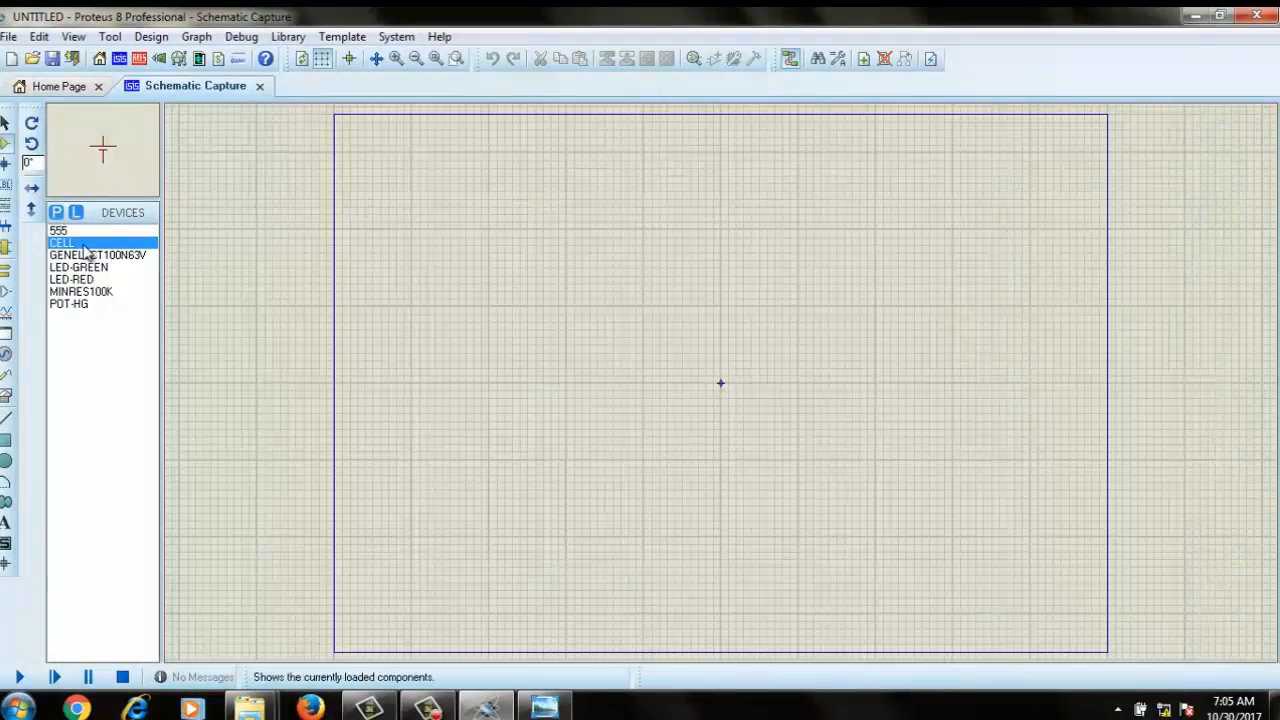
{"action": "left_click", "coordinate": [58, 231]}
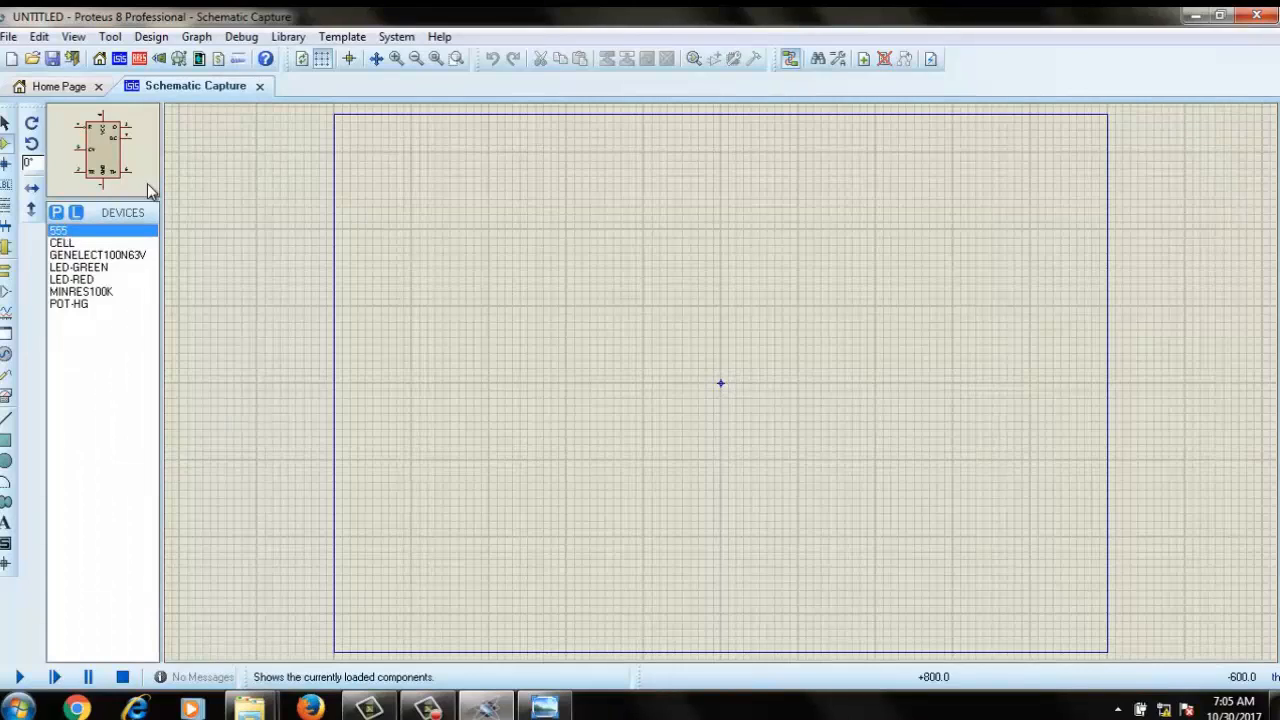
{"action": "left_click", "coordinate": [741, 372]}
{"action": "left_click", "coordinate": [739, 385]}
{"action": "scroll", "coordinate": [741, 392], "scroll_direction": "up", "scroll_amount": 1}
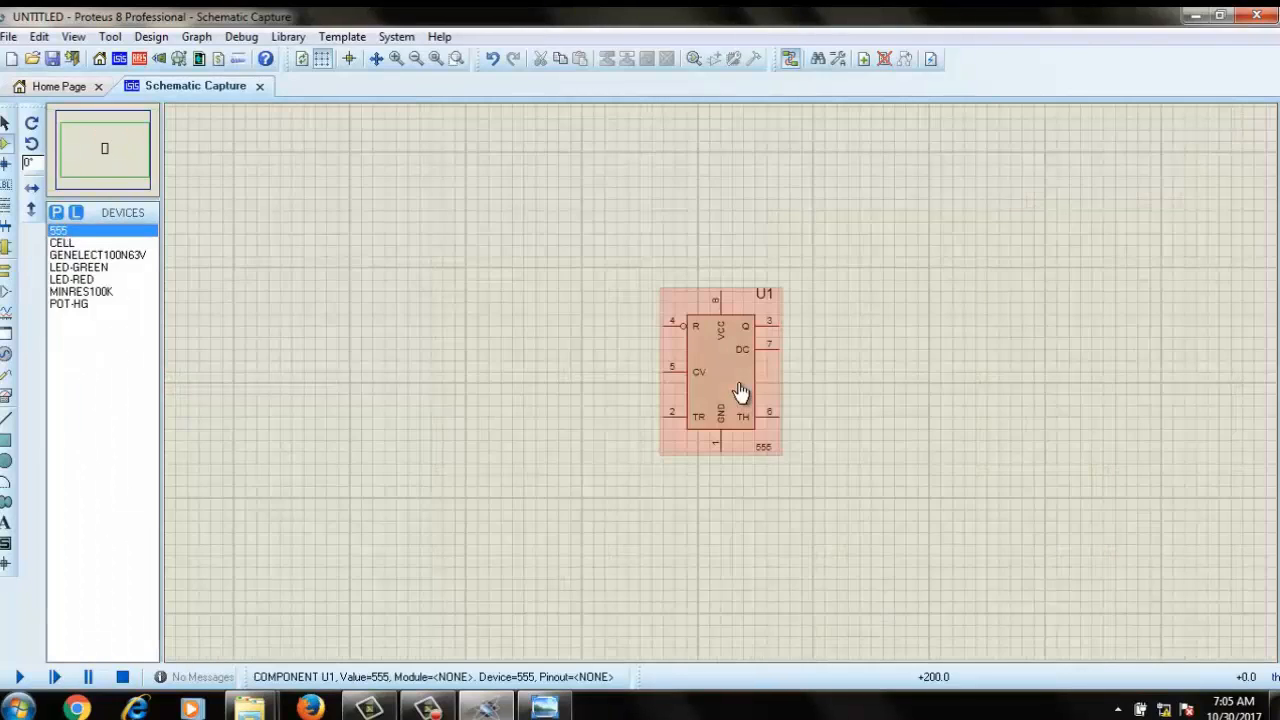
{"action": "scroll", "coordinate": [741, 392], "scroll_direction": "up", "scroll_amount": 1}
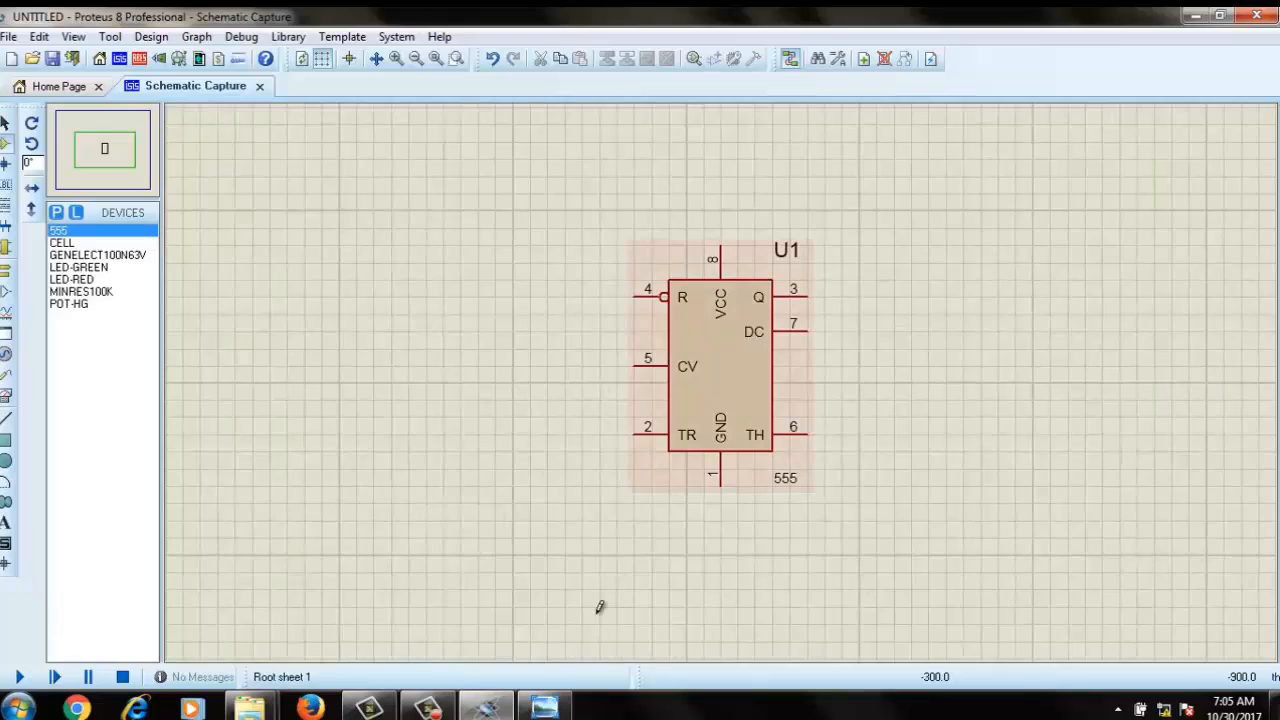
- Consult the BI-POLAR LED DRIVER reference diagram and place capacitor GENELECT100N63V upright beside the lower part of the 555, near pin 2
{"action": "left_click", "coordinate": [544, 708]}
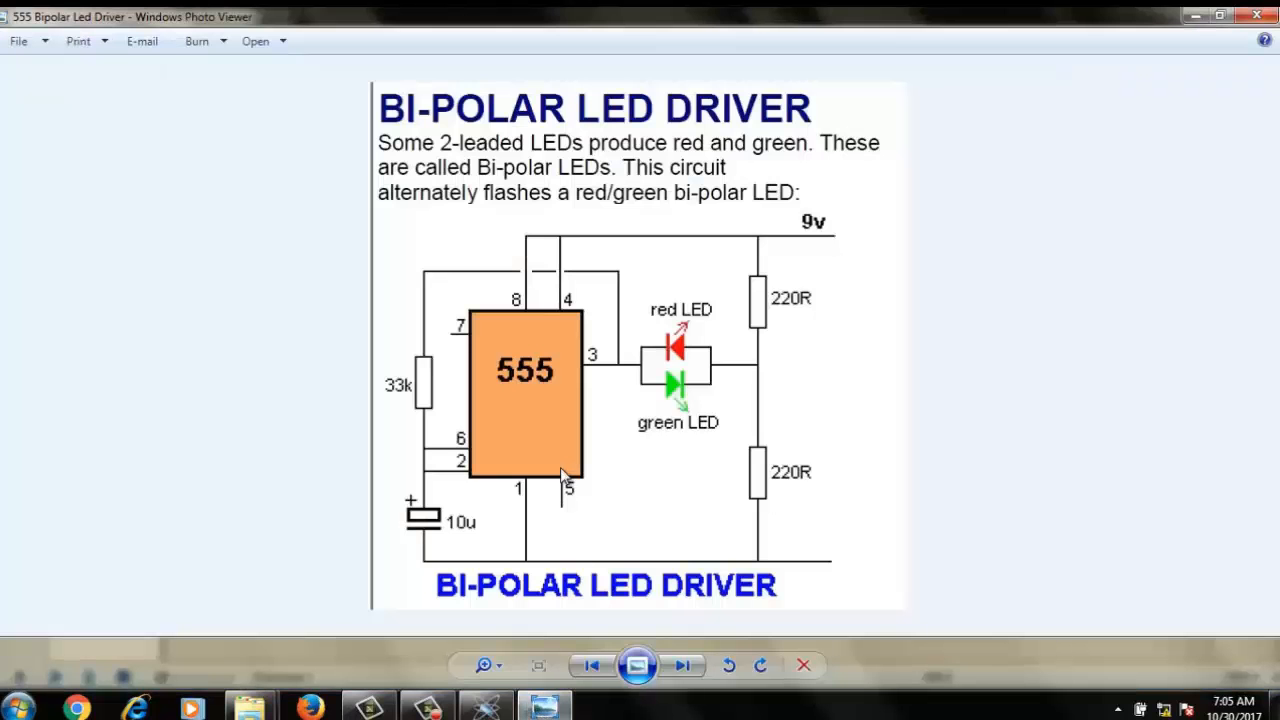
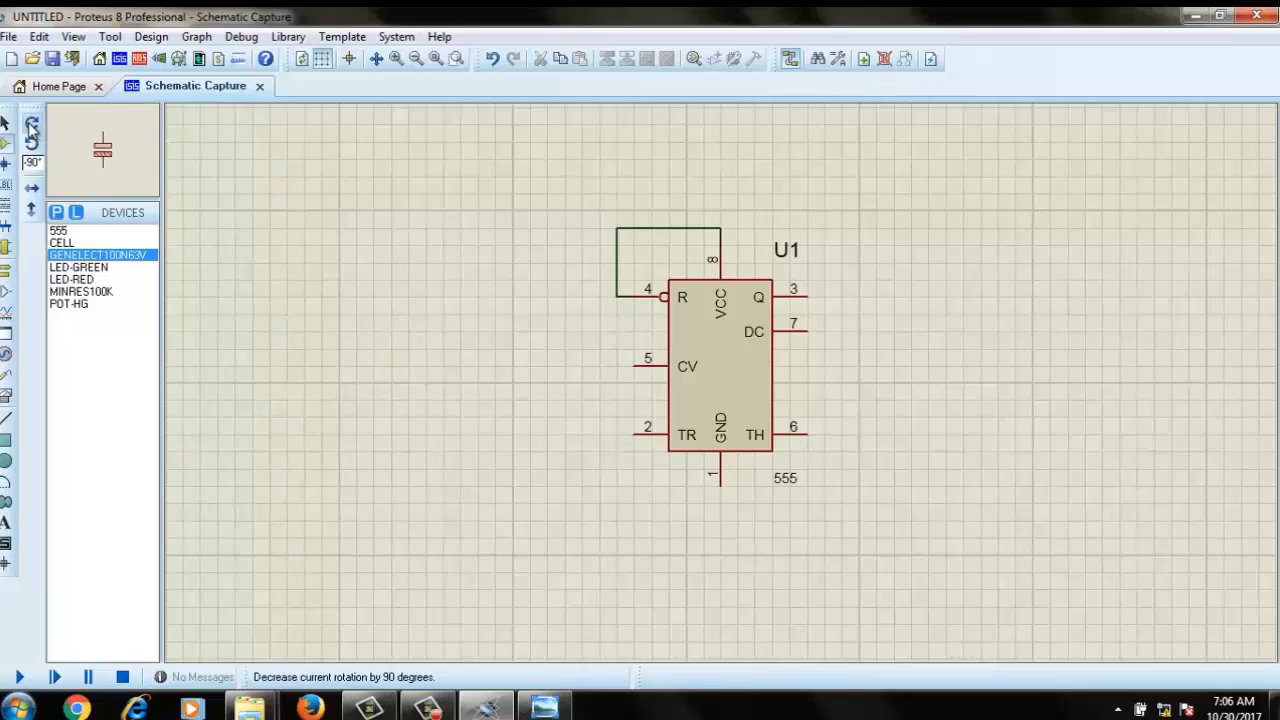
{"action": "left_click", "coordinate": [603, 465]}
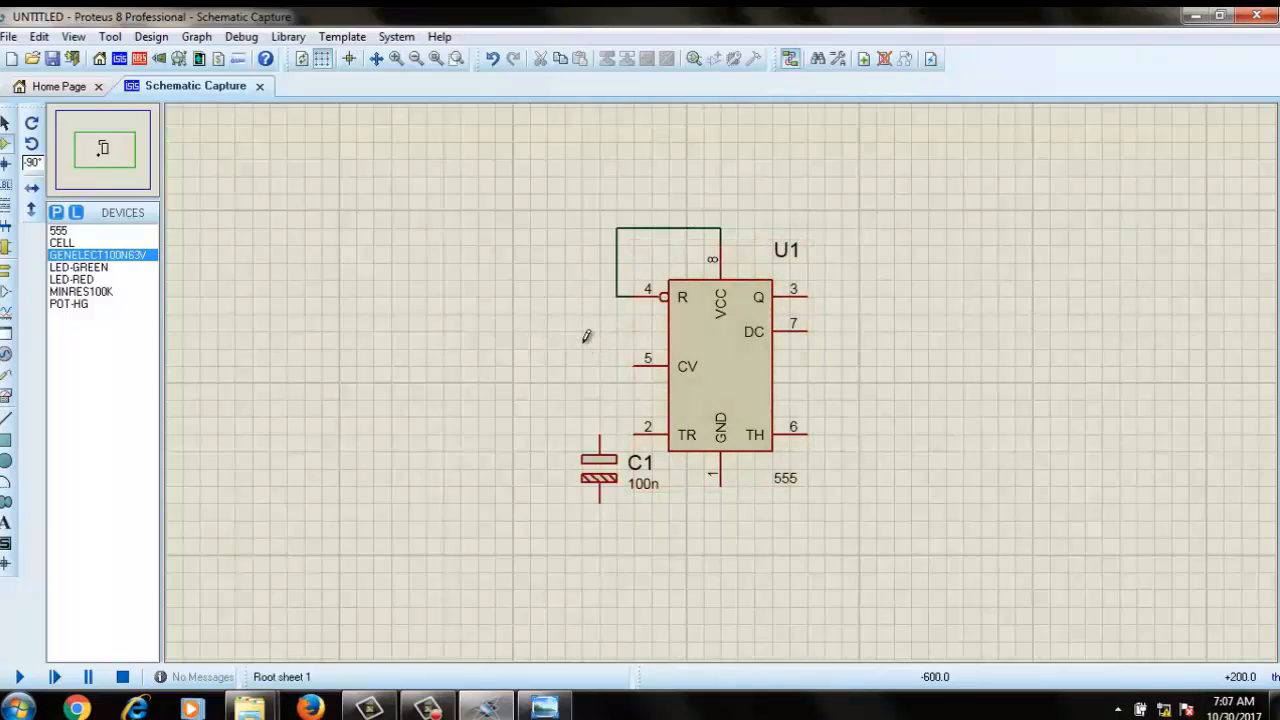
- Place the POT-HG potentiometer to the left of the 555, above capacitor C1 and near pin 4
{"action": "left_click", "coordinate": [82, 291]}
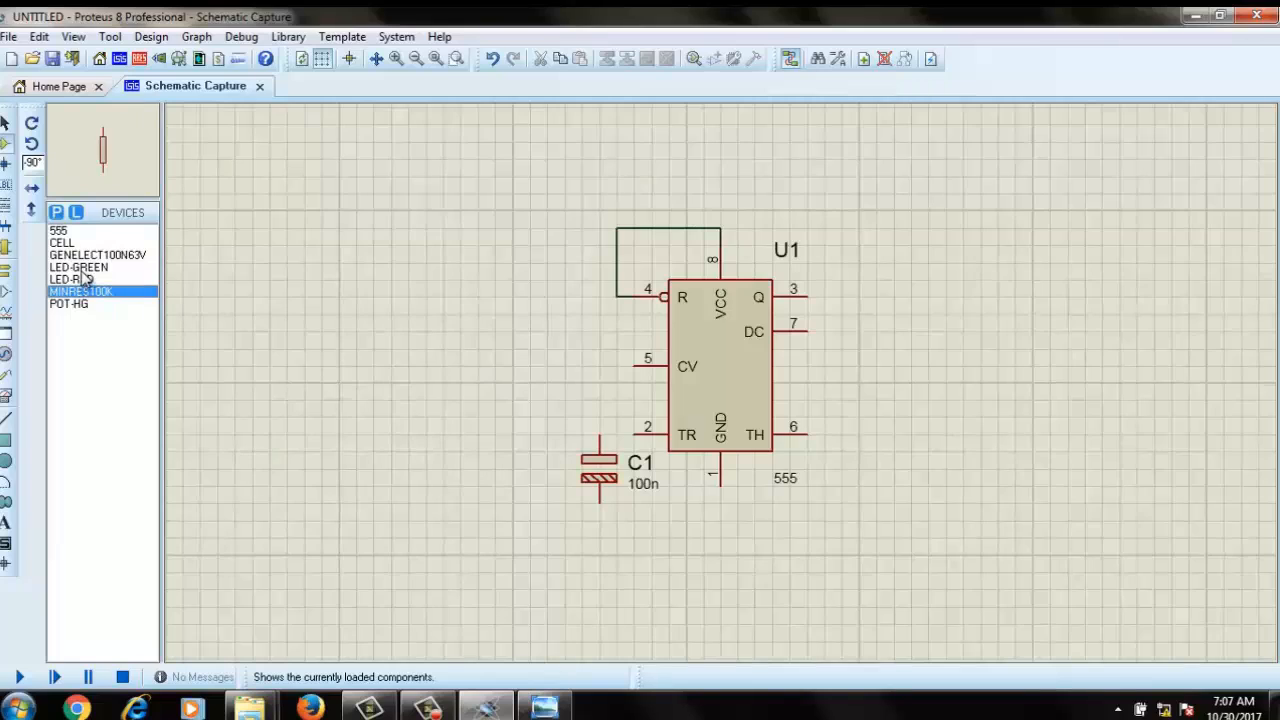
{"action": "left_click", "coordinate": [84, 304]}
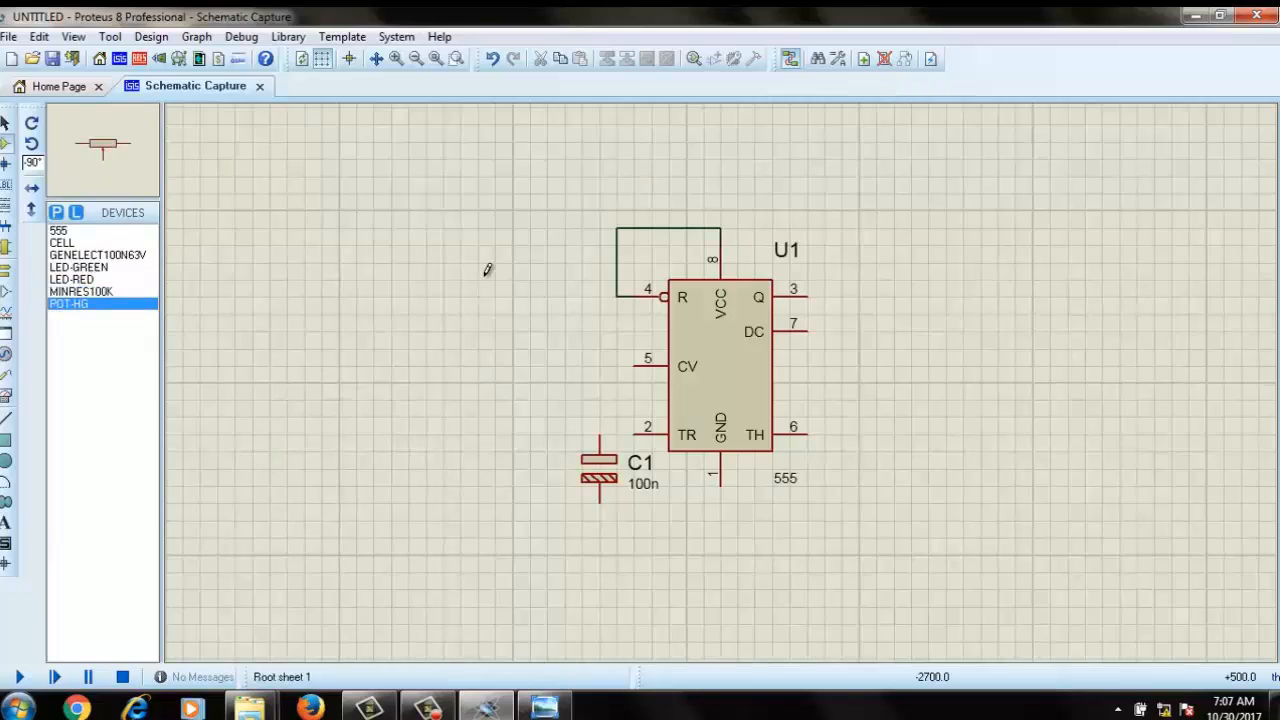
{"action": "left_click", "coordinate": [586, 310]}
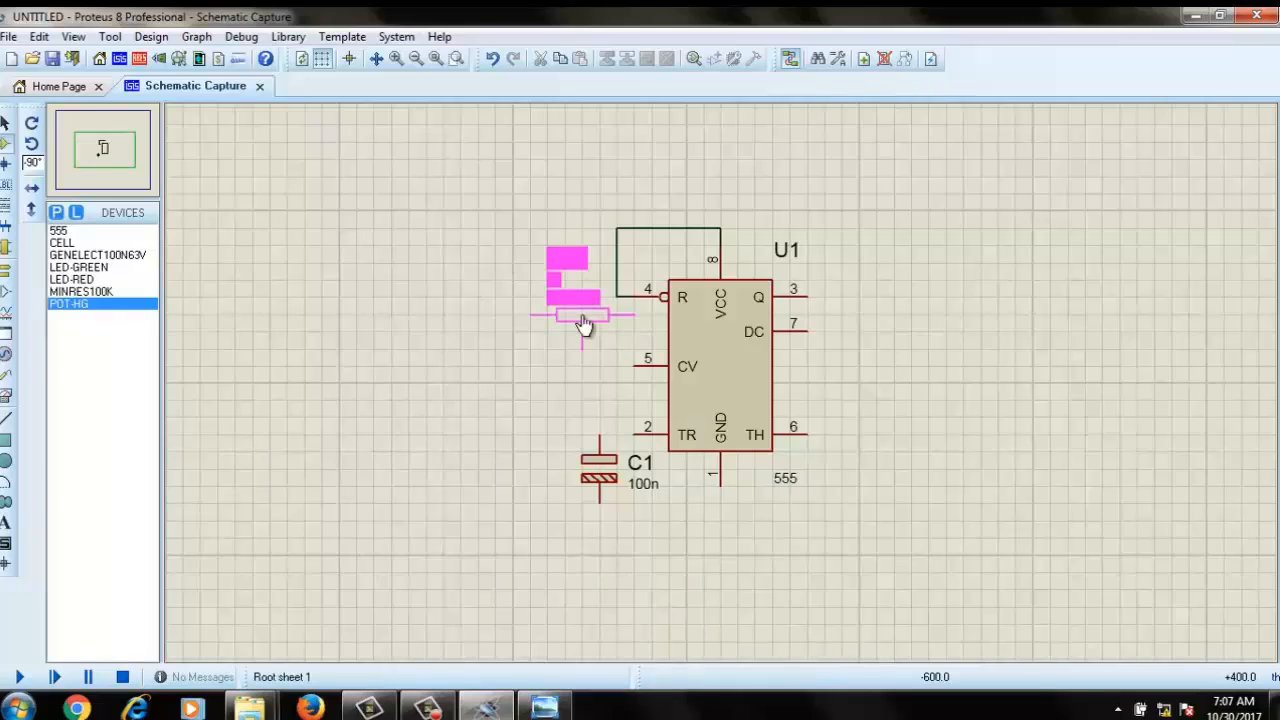
{"action": "left_click", "coordinate": [585, 322]}
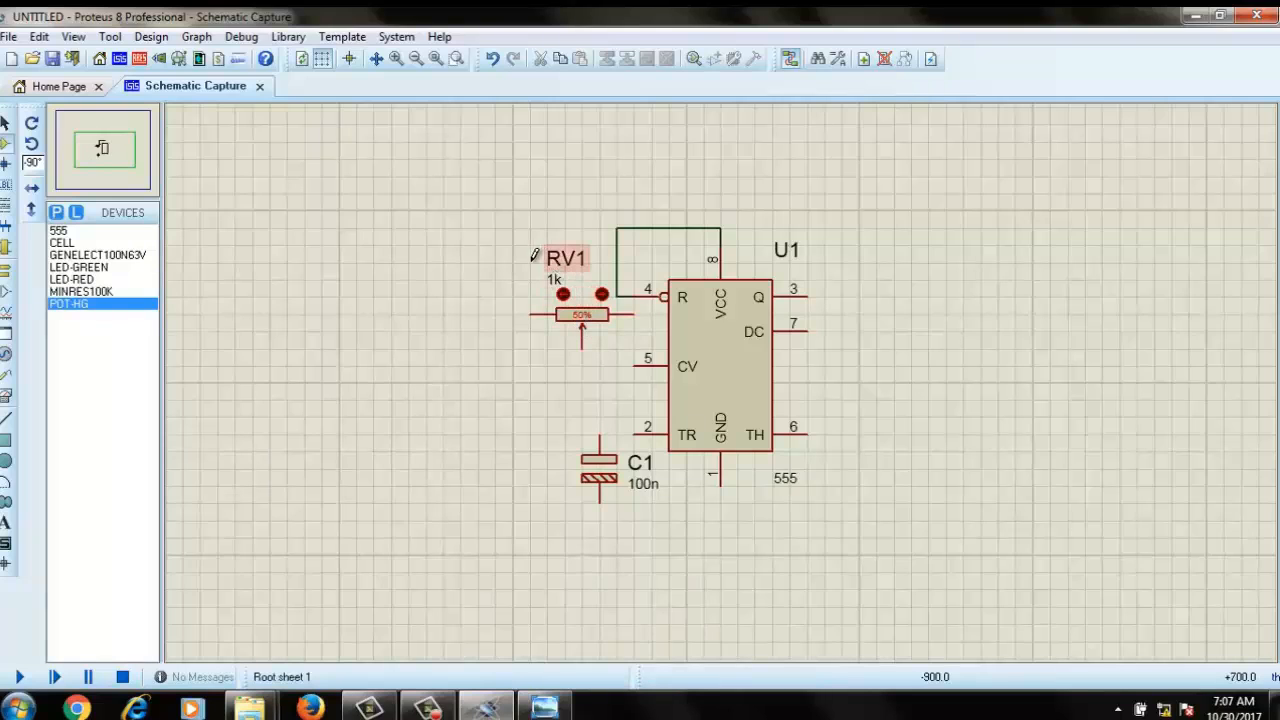
{"action": "left_click_drag", "start_coordinate": [531, 263], "coordinate": [524, 297]}
{"action": "left_click_drag", "start_coordinate": [615, 365], "coordinate": [617, 367]}
{"action": "right_click", "coordinate": [605, 318]}
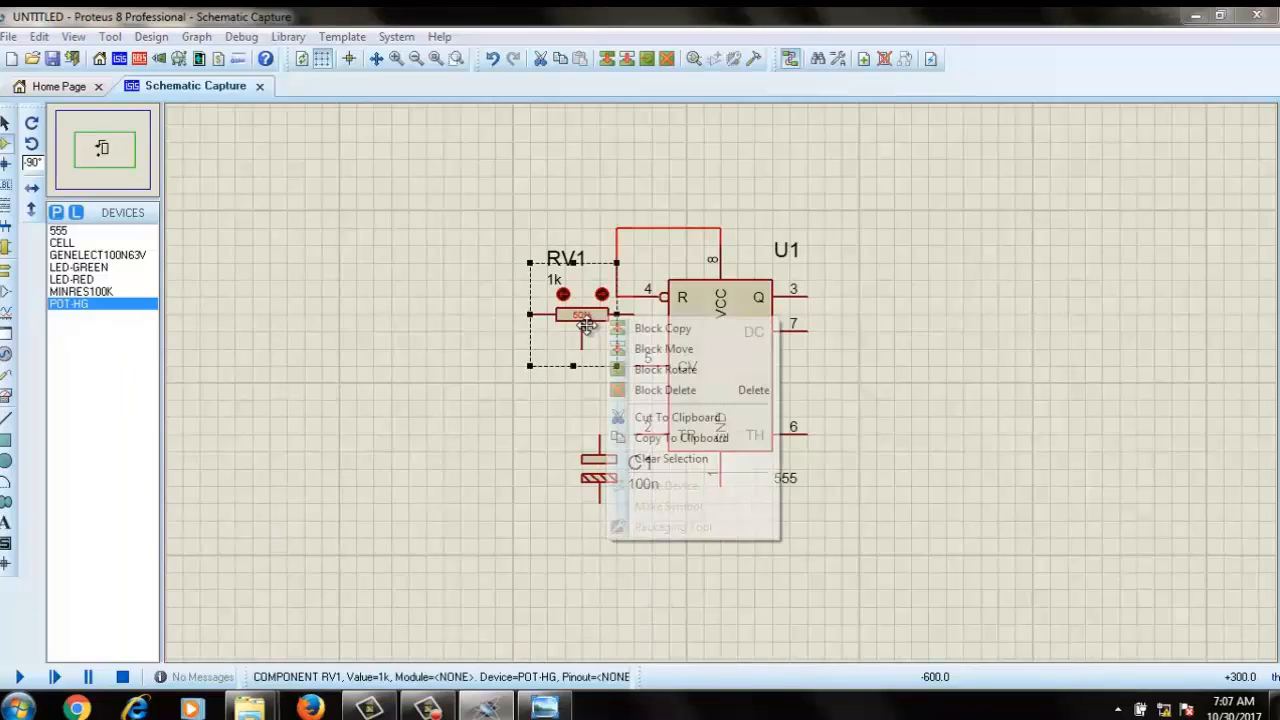
{"action": "left_click", "coordinate": [548, 316]}
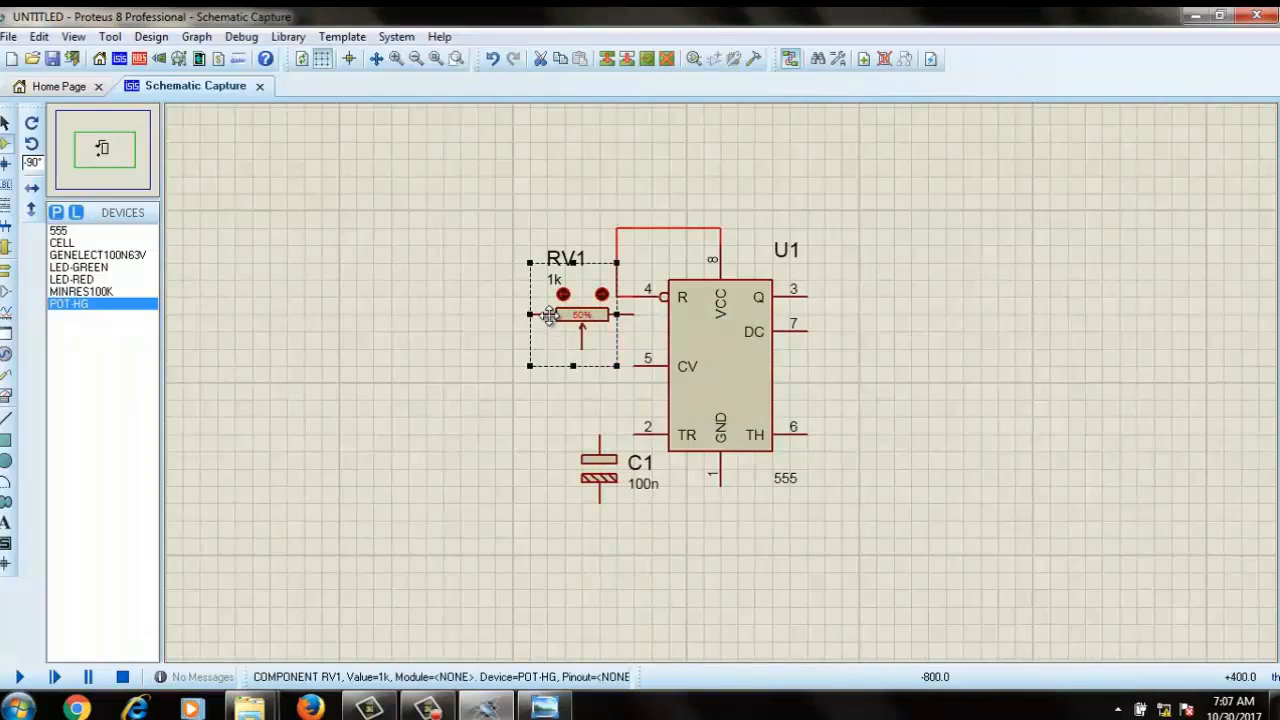
{"action": "right_click", "coordinate": [568, 310]}
{"action": "left_click", "coordinate": [489, 323]}
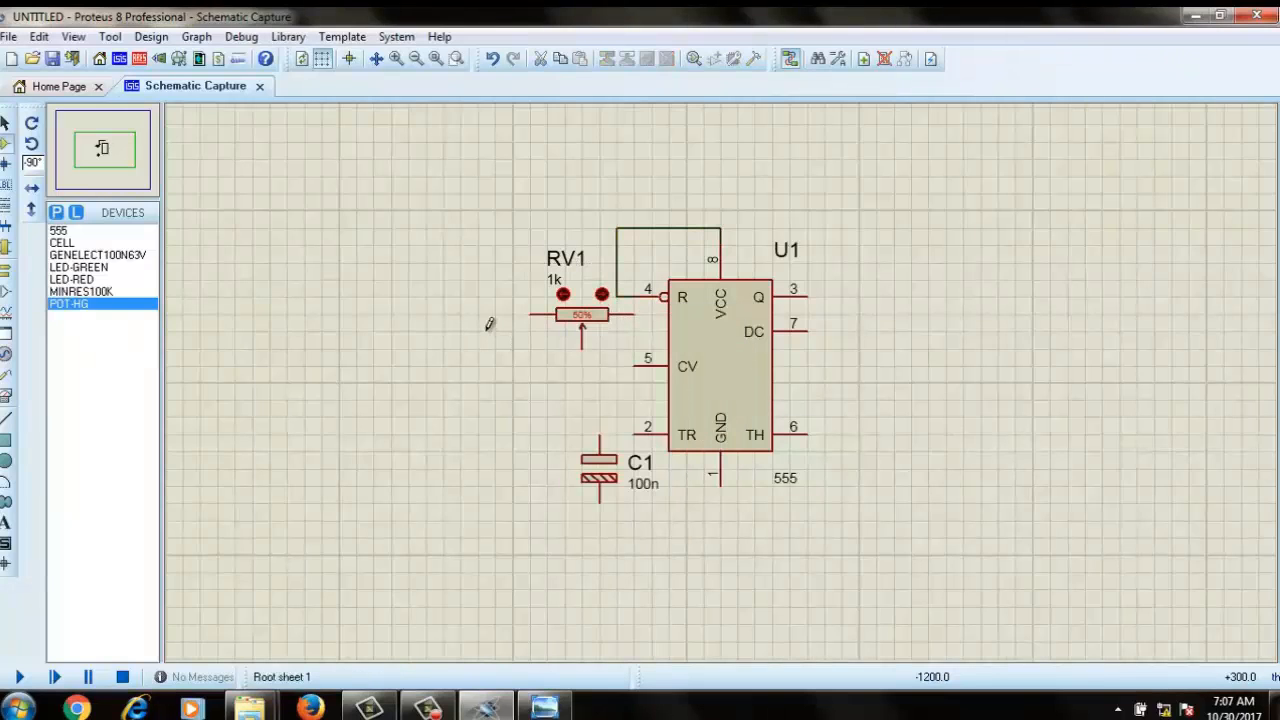
- Rotate potentiometer RV1 anti-clockwise and another 180 degrees, and move it slightly further left of the 555
{"action": "left_click_drag", "start_coordinate": [494, 263], "coordinate": [668, 365]}
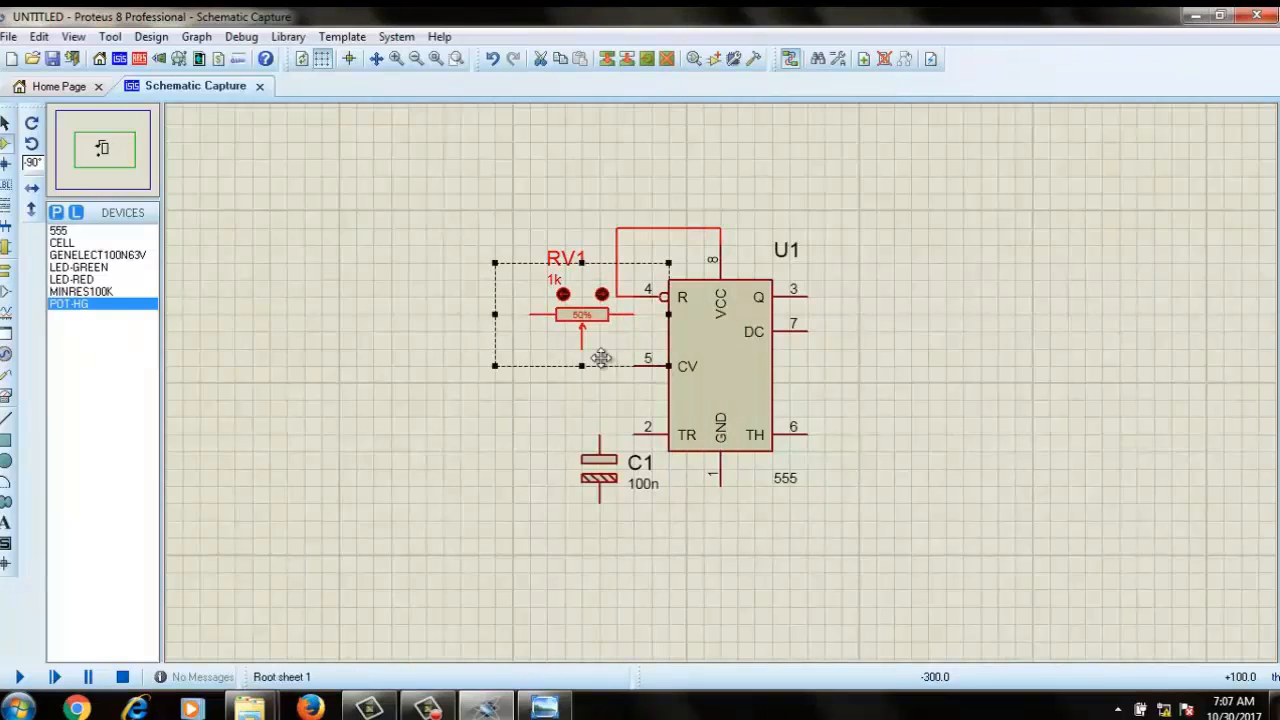
{"action": "right_click", "coordinate": [563, 297]}
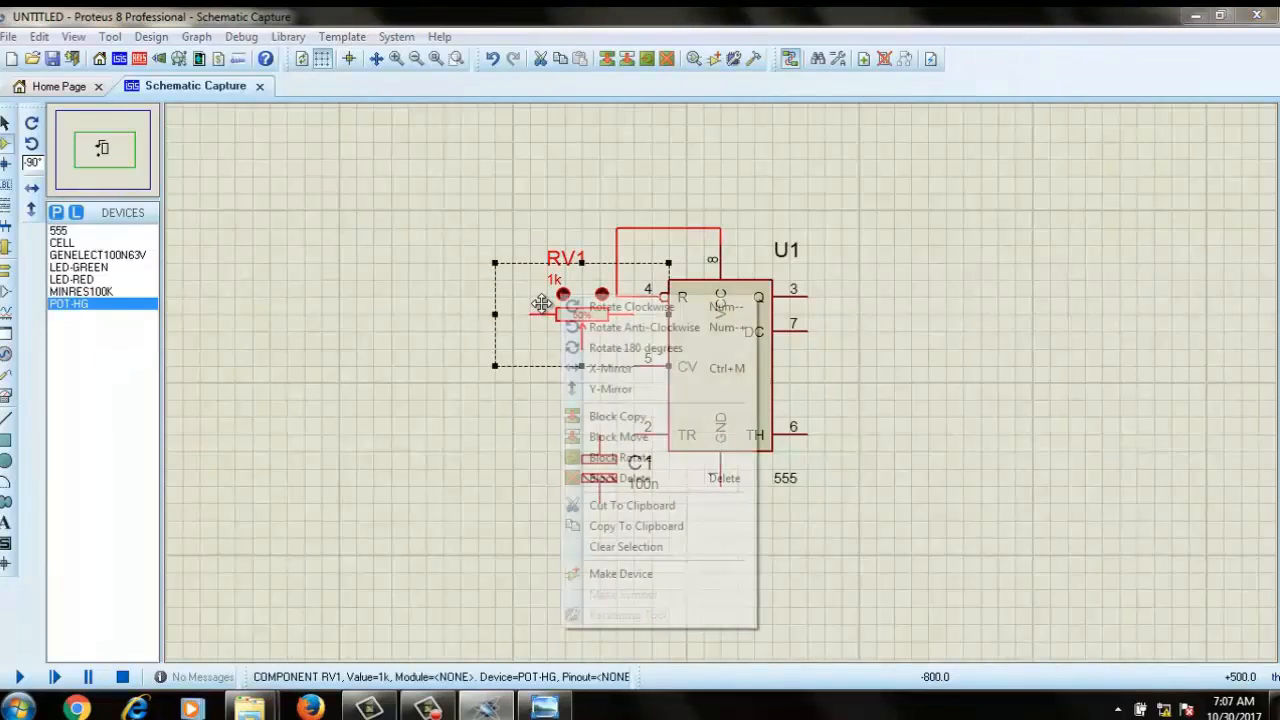
{"action": "left_click", "coordinate": [603, 334]}
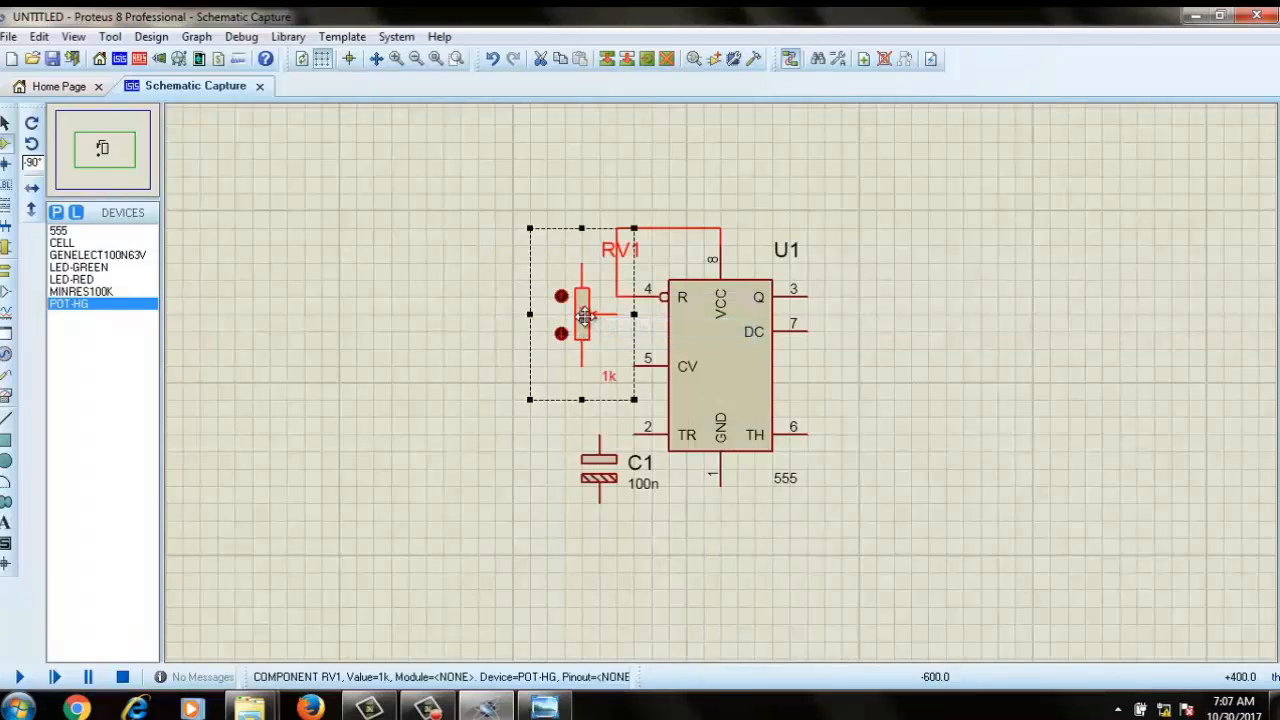
{"action": "right_click", "coordinate": [585, 316]}
{"action": "left_click", "coordinate": [660, 362]}
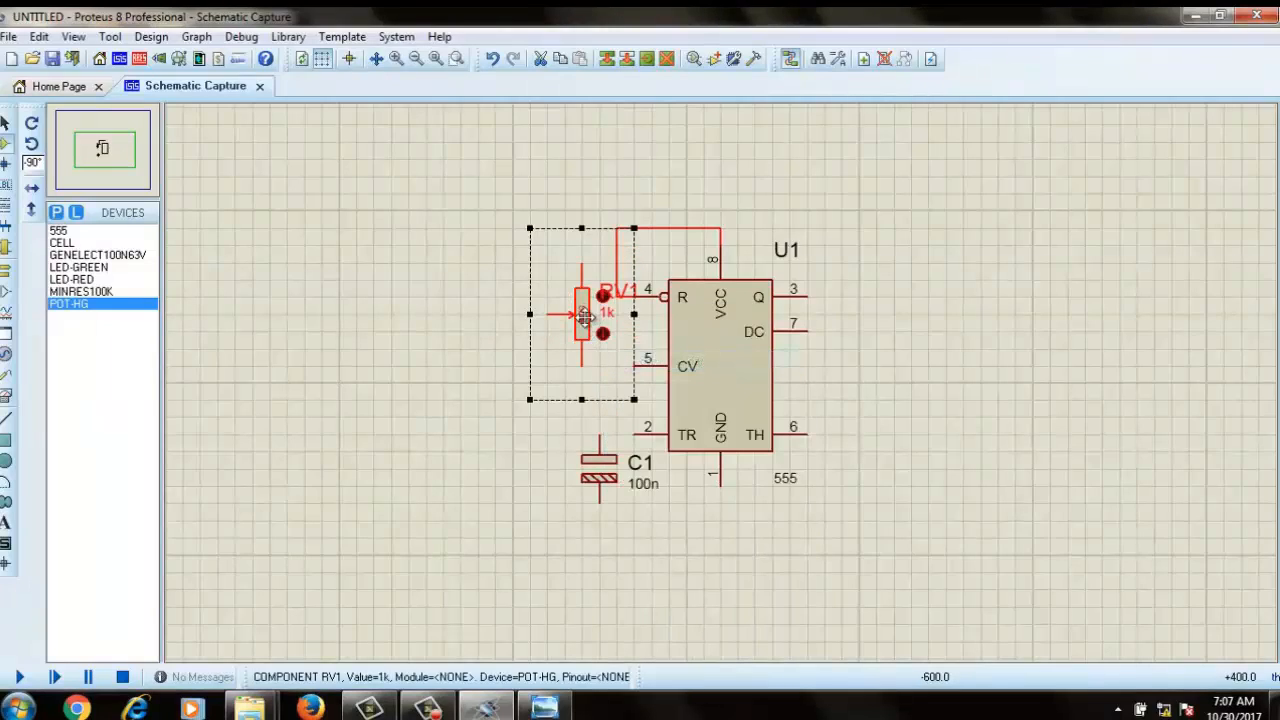
{"action": "left_click_drag", "start_coordinate": [585, 316], "coordinate": [549, 312]}
{"action": "left_click", "coordinate": [528, 436]}
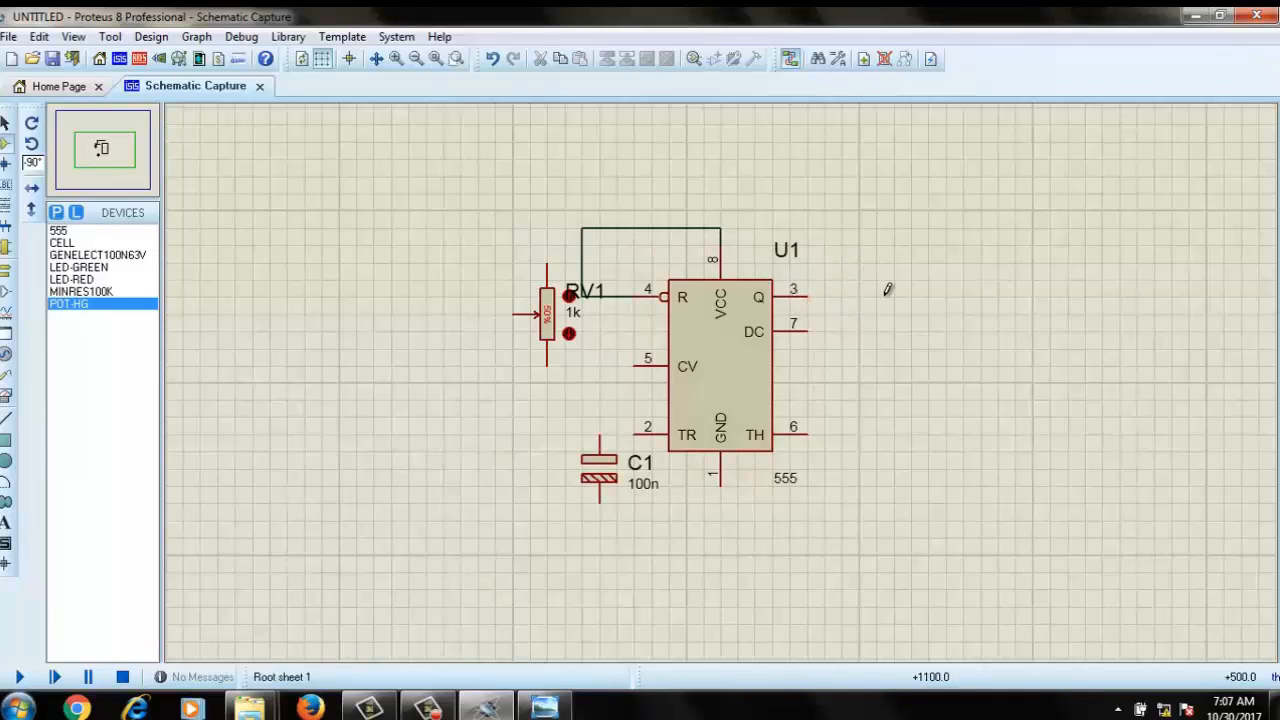
- Place two MINRES100K resistors to the right of the 555, one above the other
{"action": "left_click", "coordinate": [84, 292]}
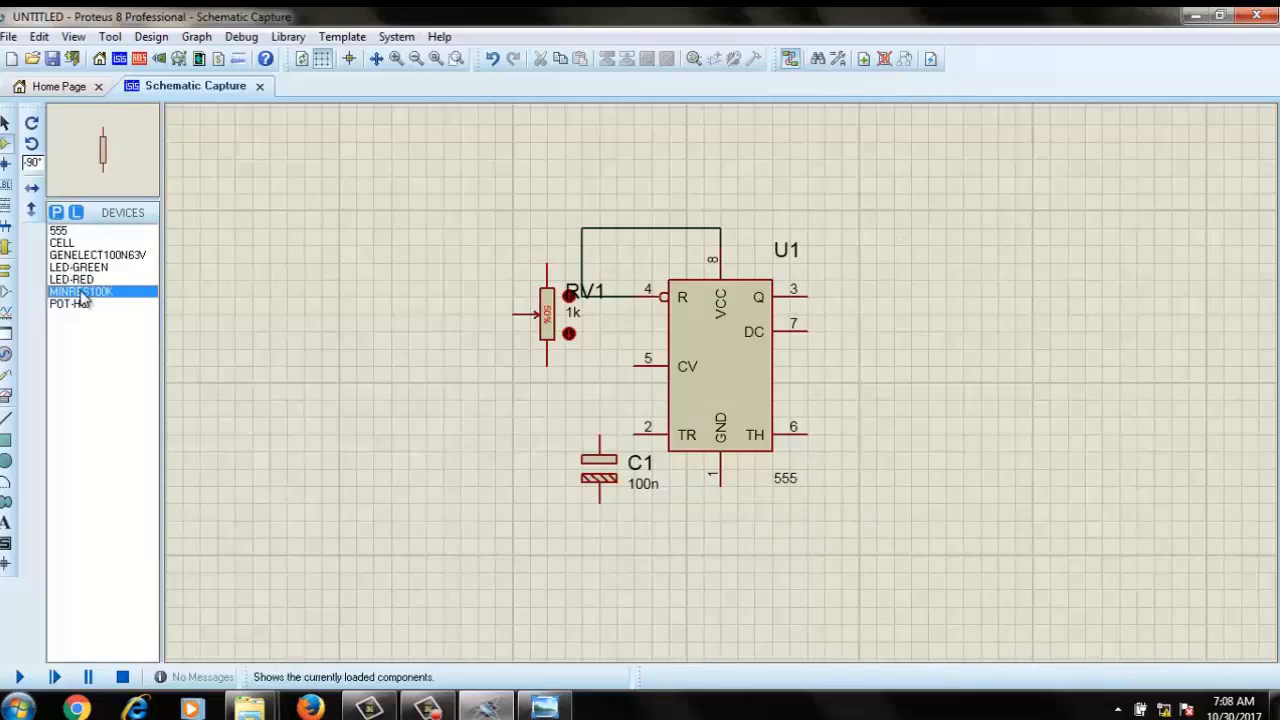
{"action": "left_click", "coordinate": [878, 265]}
{"action": "left_click", "coordinate": [876, 270]}
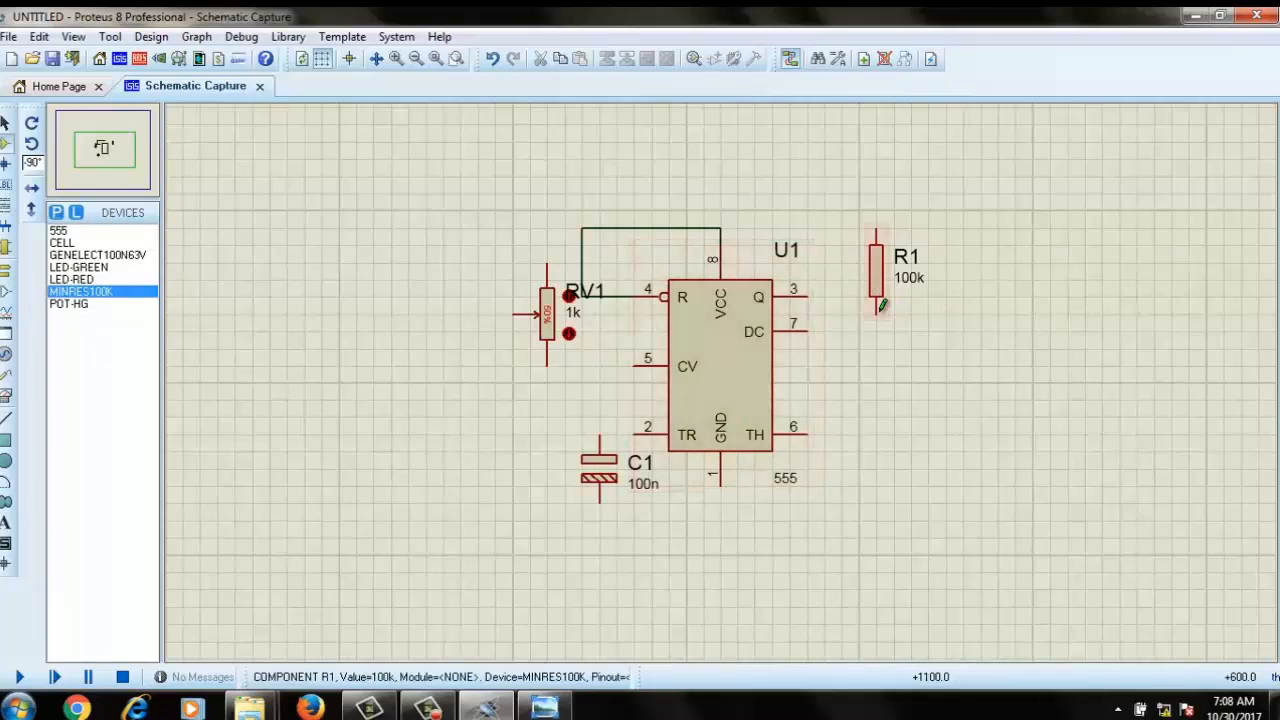
{"action": "left_click", "coordinate": [880, 385]}
{"action": "left_click", "coordinate": [878, 388]}
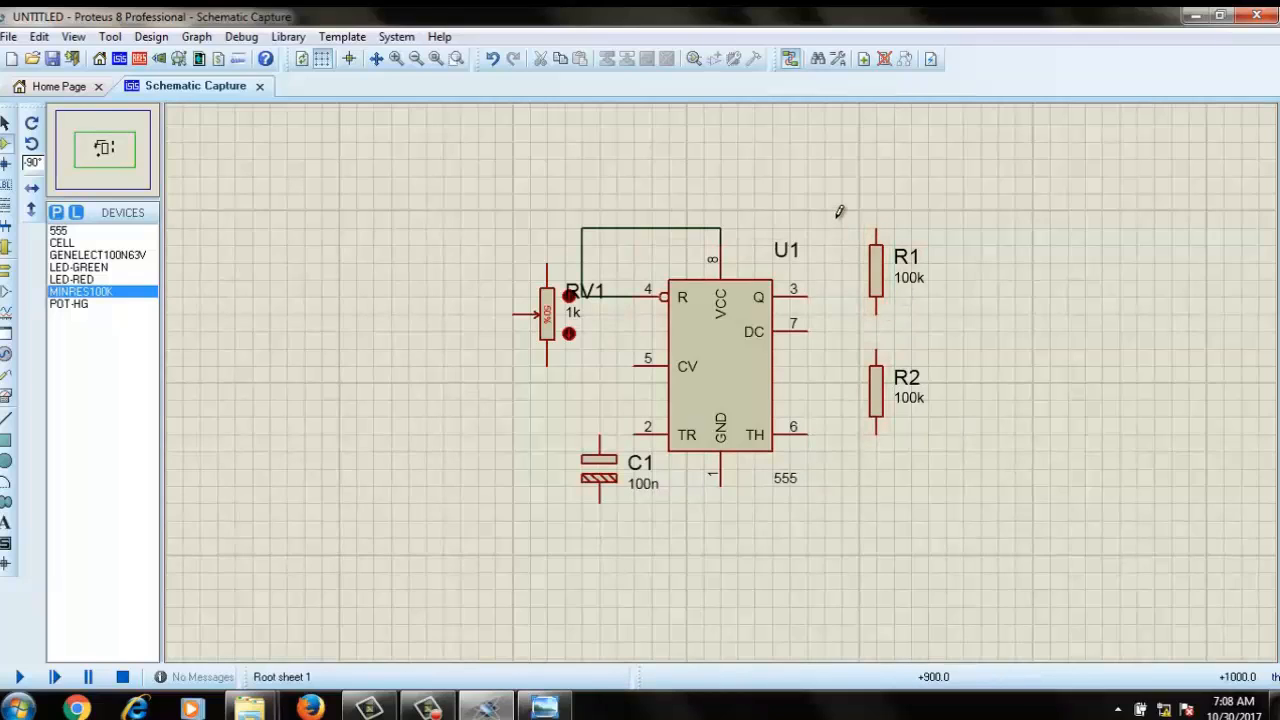
- Move resistors R1 and R2 together further right, leaving a gap beside the 555
{"action": "left_click_drag", "start_coordinate": [839, 211], "coordinate": [946, 486]}
{"action": "left_click_drag", "start_coordinate": [911, 345], "coordinate": [1020, 351]}
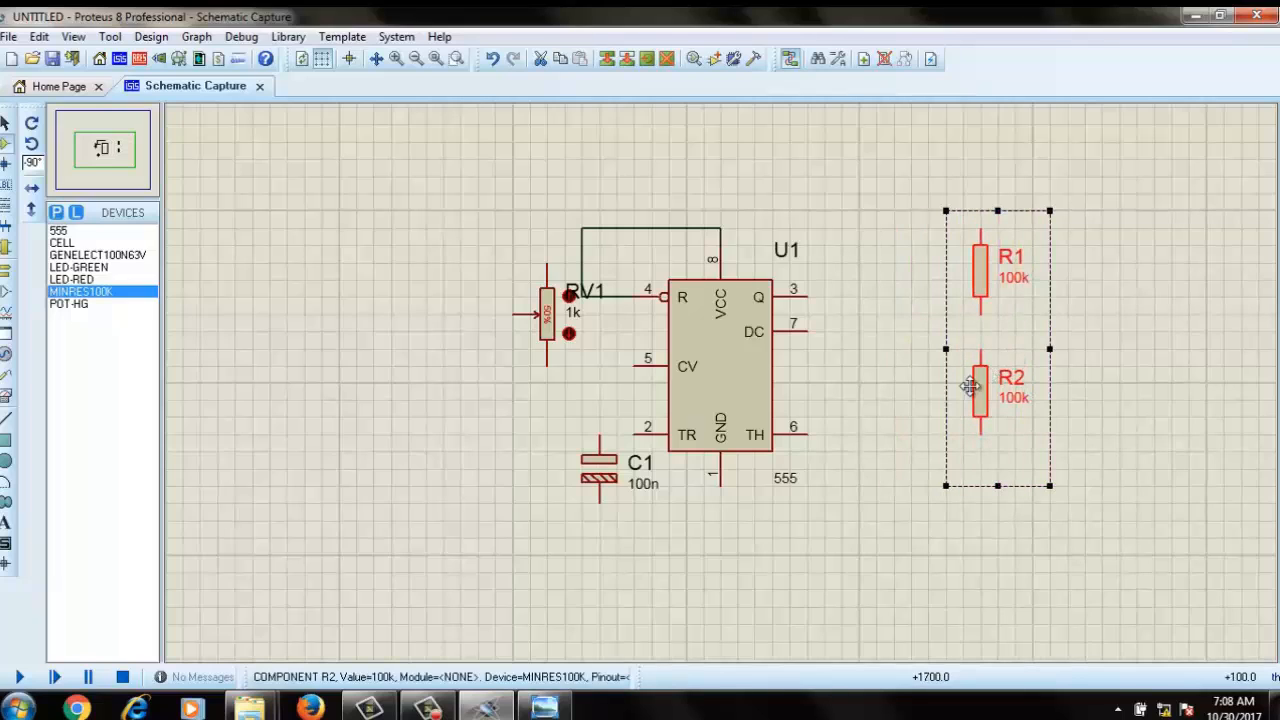
{"action": "left_click", "coordinate": [853, 511]}
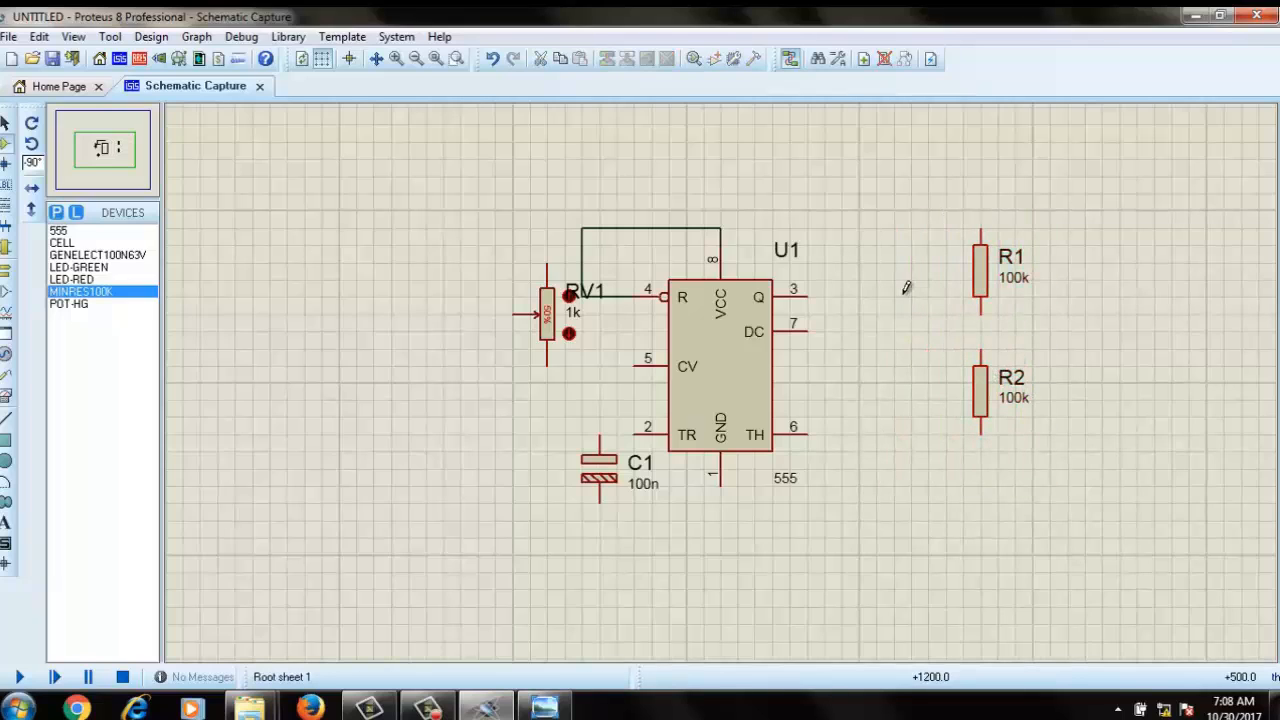
- Place LED-GREEN between the 555 and the resistors near pin 3, and LED-RED directly below it
{"action": "left_click", "coordinate": [84, 268]}
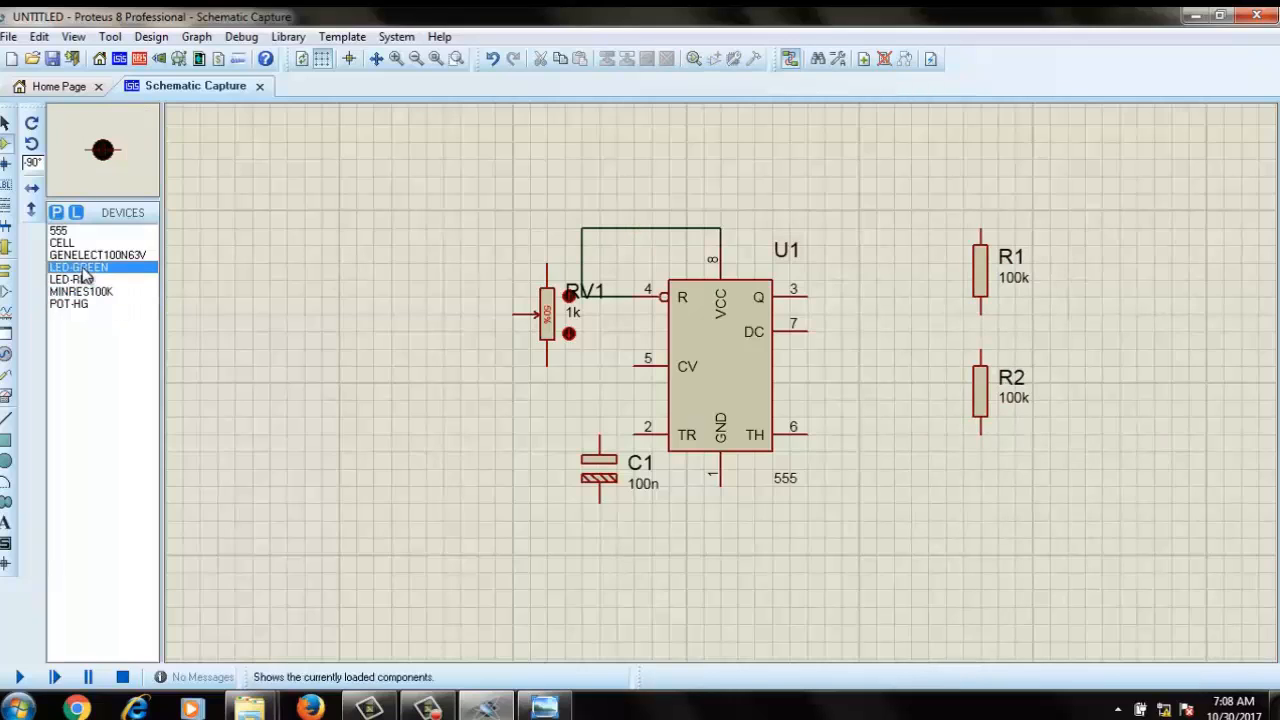
{"action": "left_click", "coordinate": [883, 259]}
{"action": "left_click", "coordinate": [877, 262]}
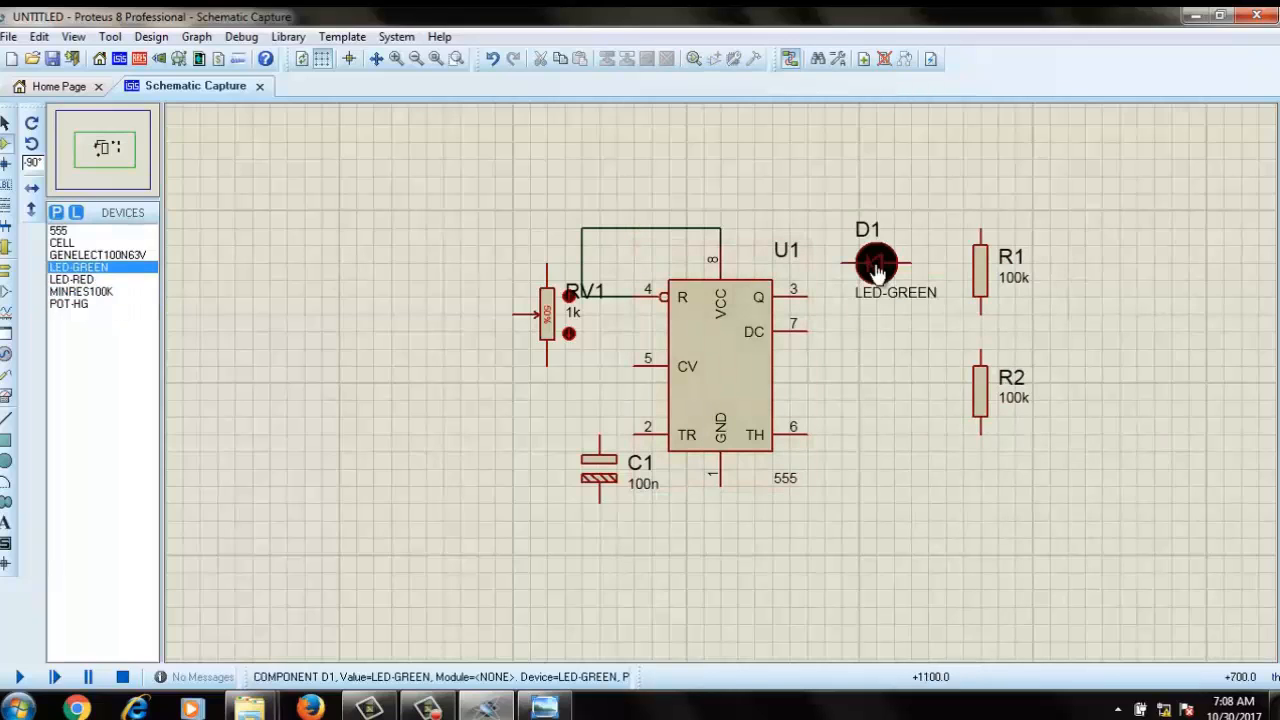
{"action": "left_click", "coordinate": [72, 280]}
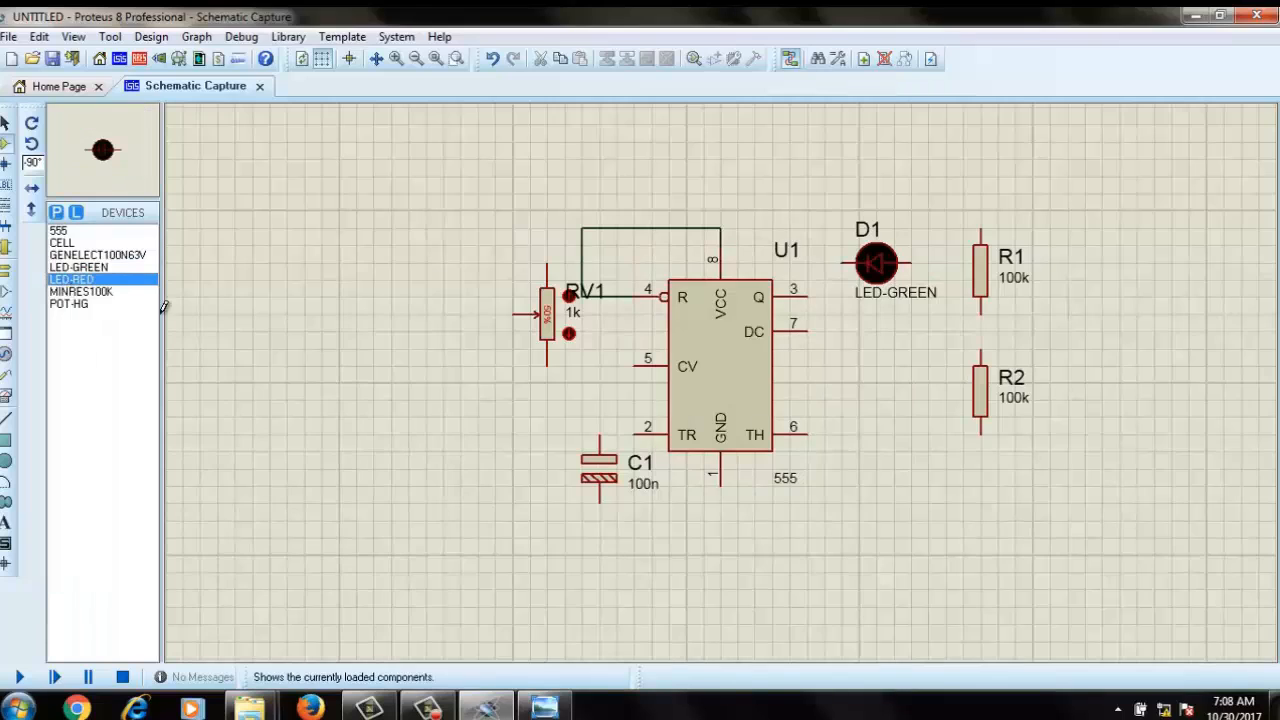
{"action": "left_click", "coordinate": [881, 328]}
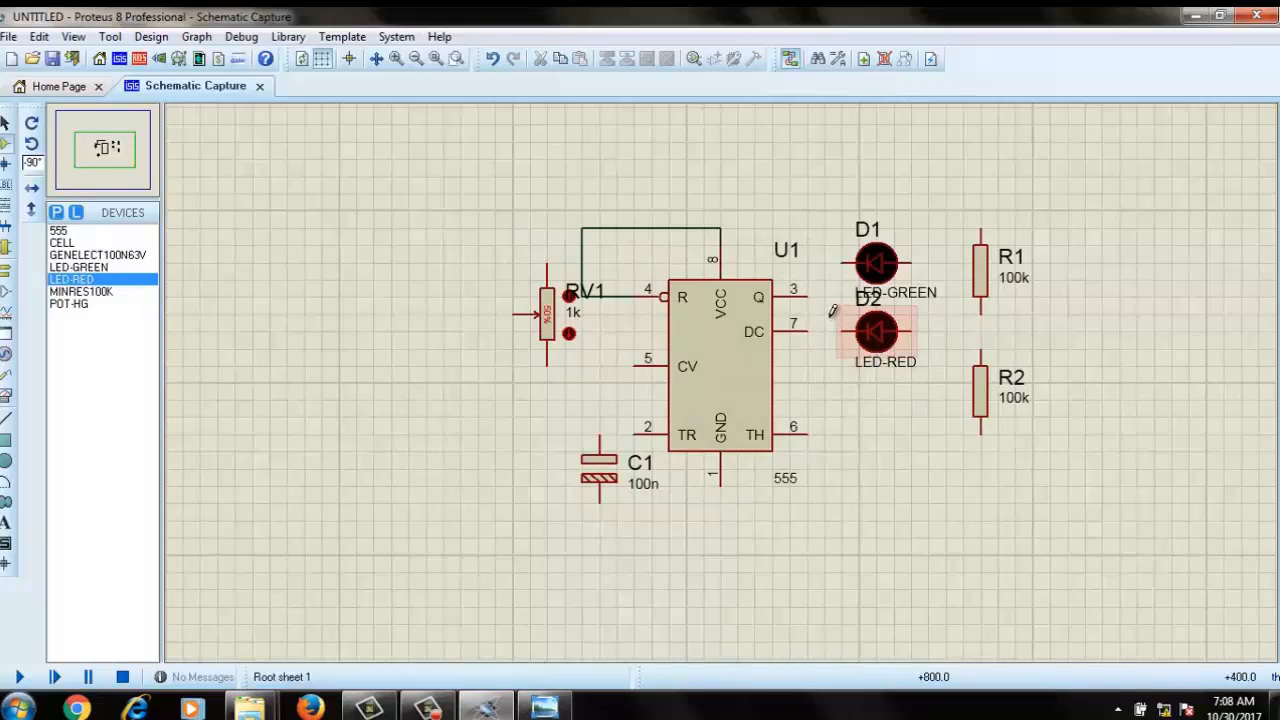
- Rotate the red LED 180 degrees and realign it directly below the green LED
{"action": "left_click_drag", "start_coordinate": [824, 297], "coordinate": [961, 417]}
{"action": "right_click", "coordinate": [900, 340]}
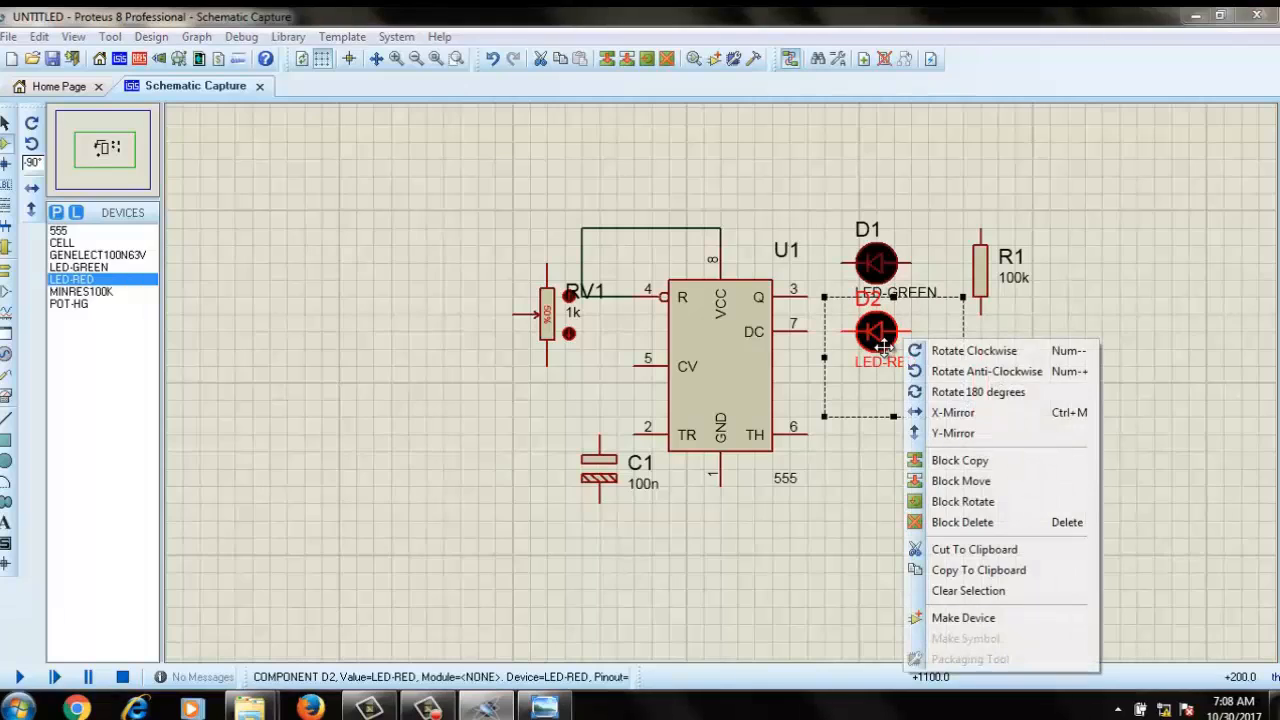
{"action": "left_click", "coordinate": [930, 391]}
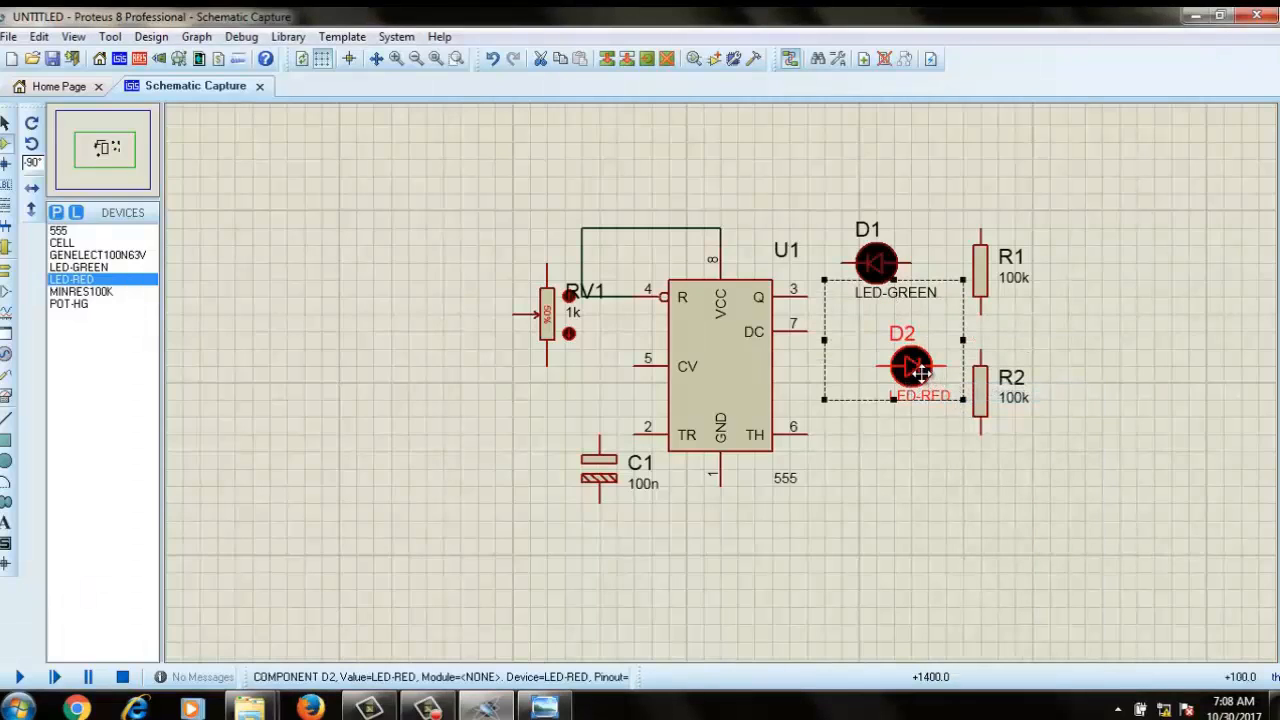
{"action": "left_click_drag", "start_coordinate": [915, 371], "coordinate": [890, 331]}
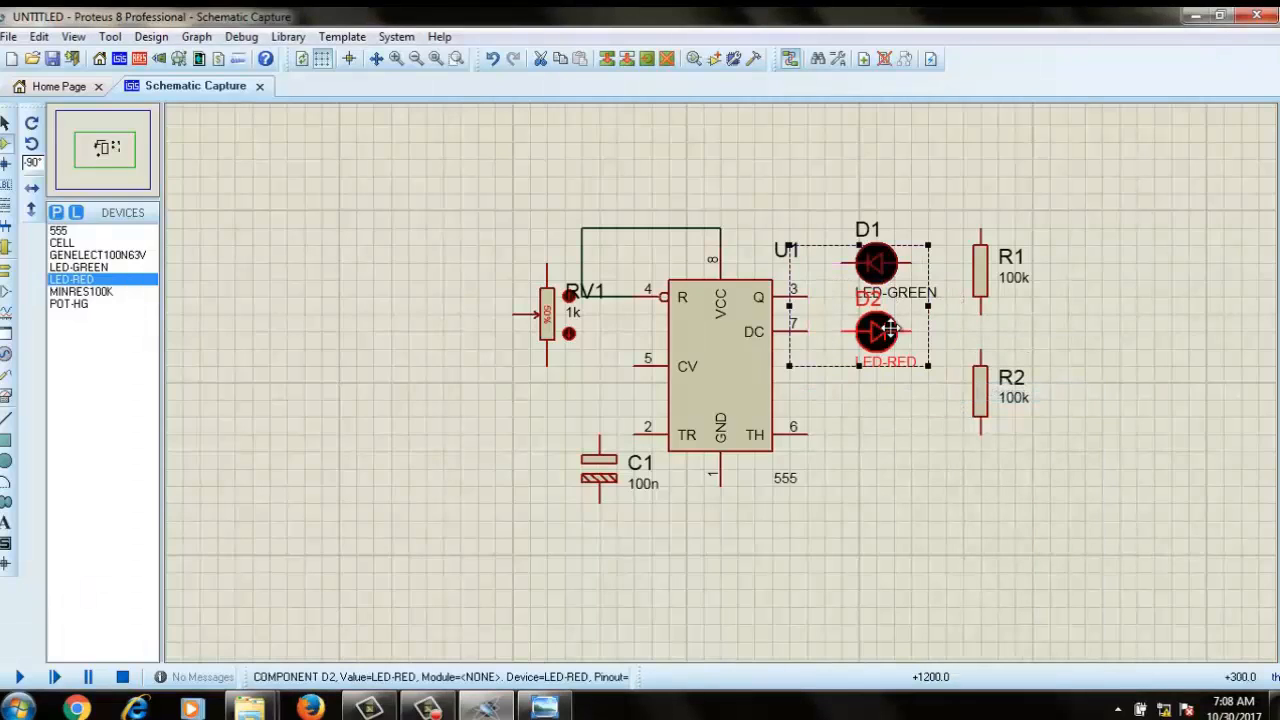
{"action": "left_click", "coordinate": [910, 489]}
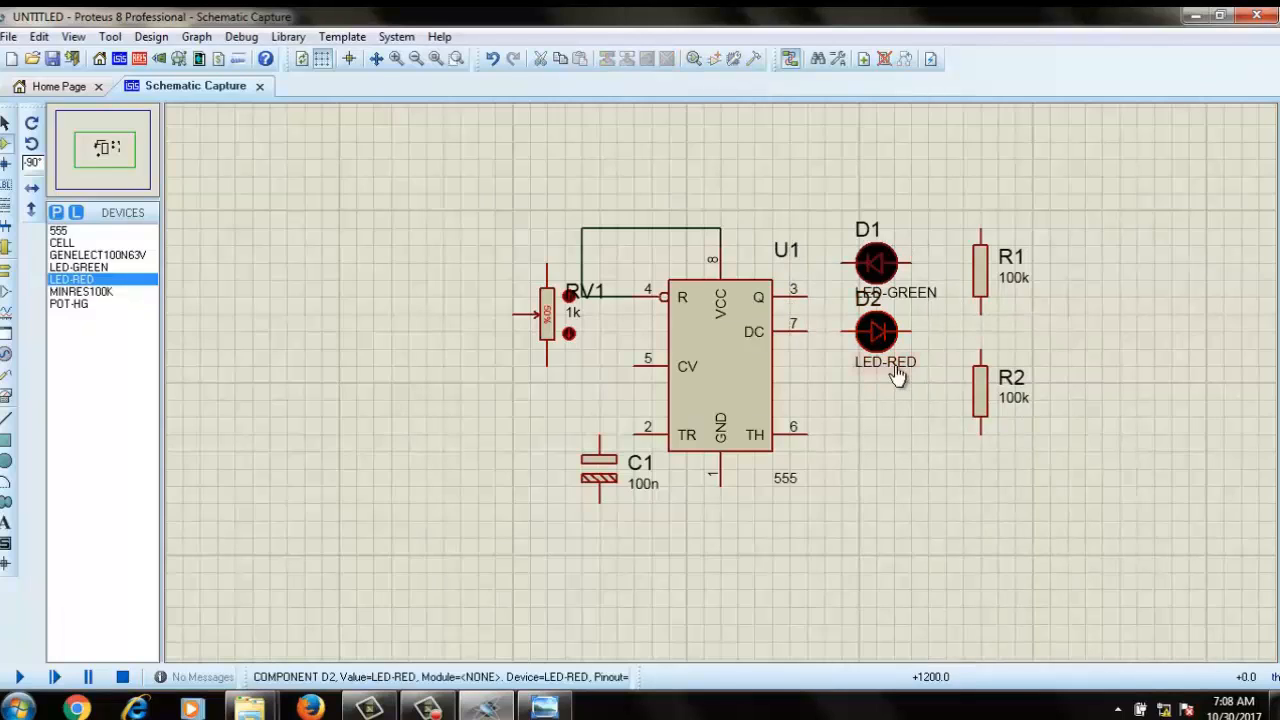
- Place a CELL to the right of the resistors and rotate it to vertical with its positive terminal facing up
{"action": "left_click", "coordinate": [66, 243]}
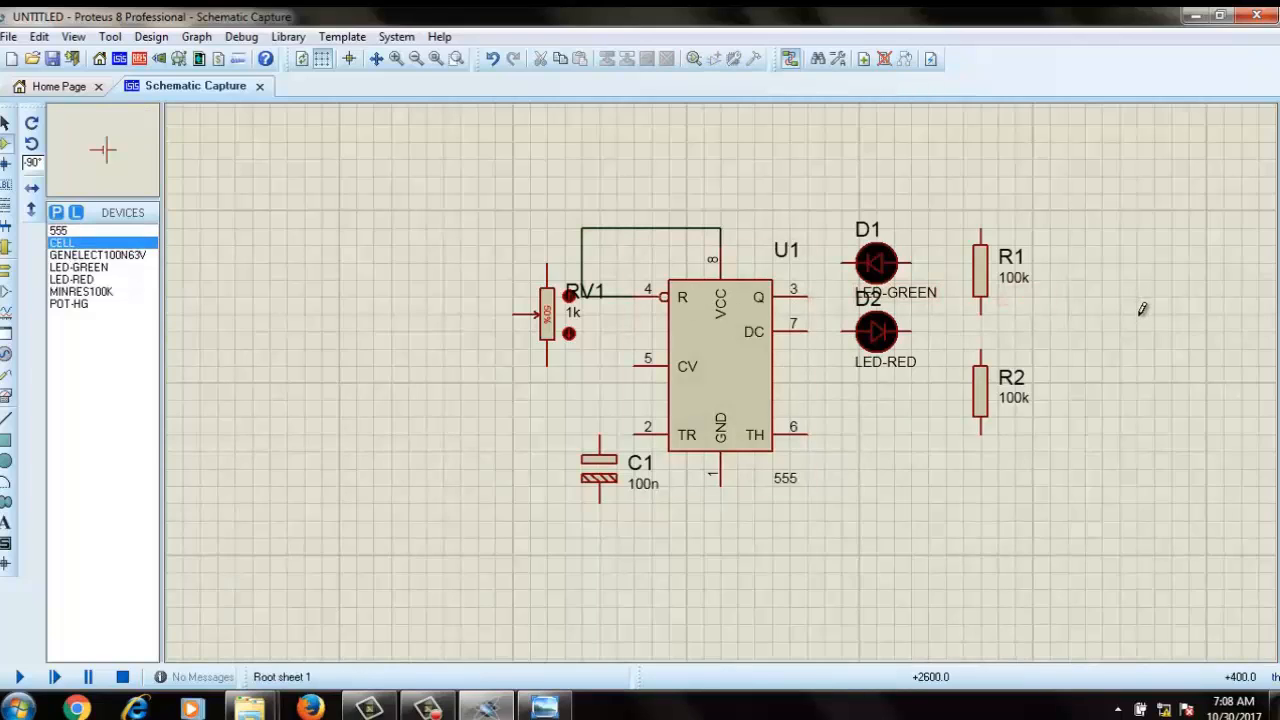
{"action": "left_click", "coordinate": [1142, 312]}
{"action": "left_click_drag", "start_coordinate": [1208, 266], "coordinate": [1066, 383]}
{"action": "right_click", "coordinate": [1108, 318]}
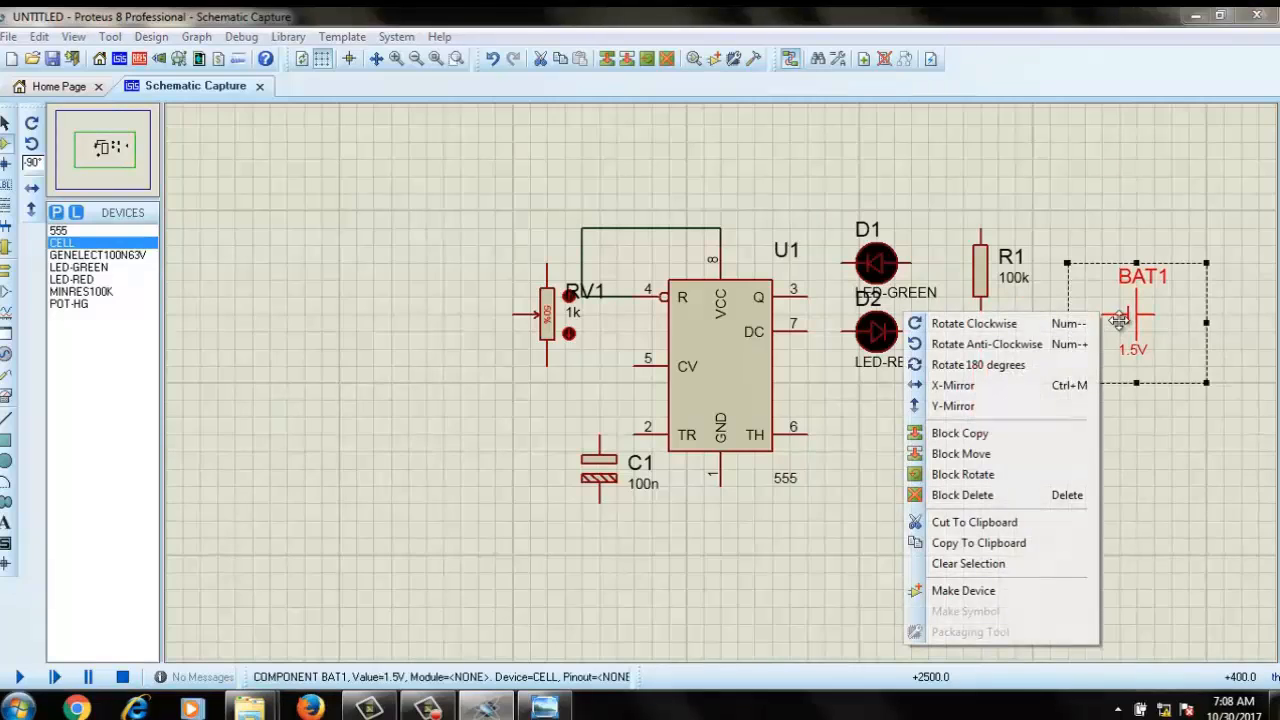
{"action": "left_click", "coordinate": [1033, 326]}
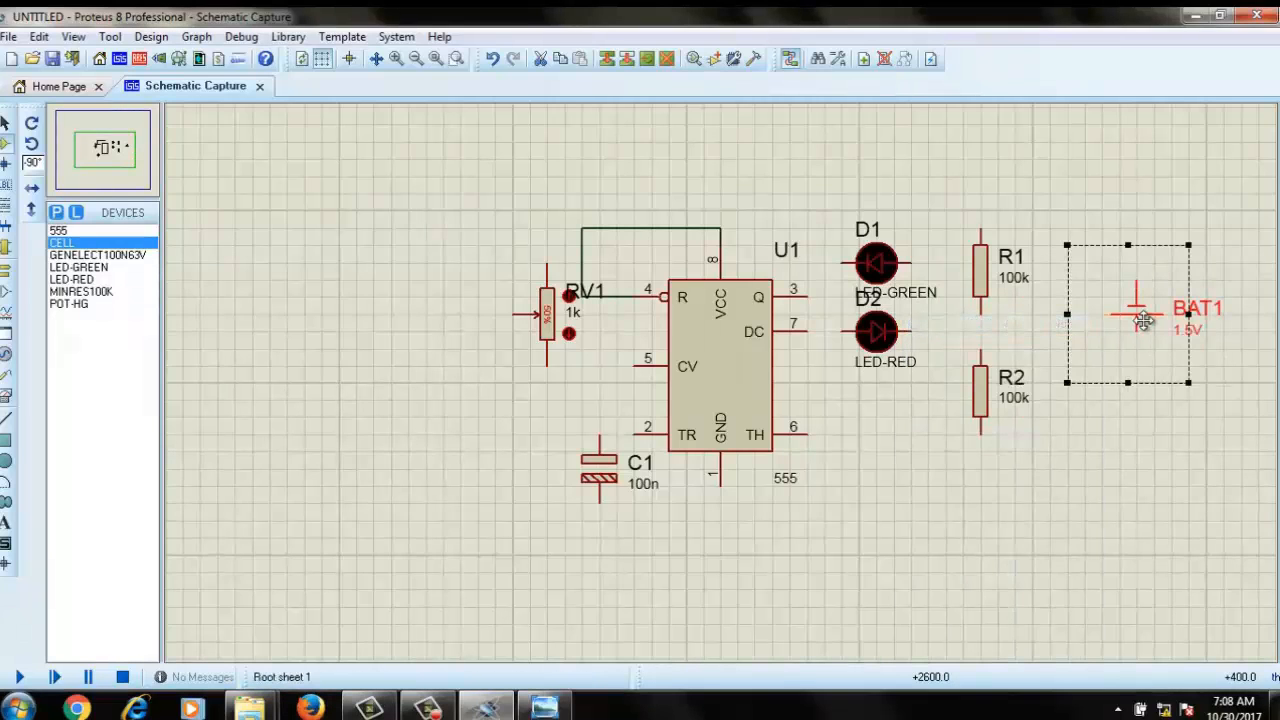
{"action": "right_click", "coordinate": [1138, 322]}
{"action": "left_click", "coordinate": [1052, 366]}
{"action": "left_click", "coordinate": [1141, 449]}
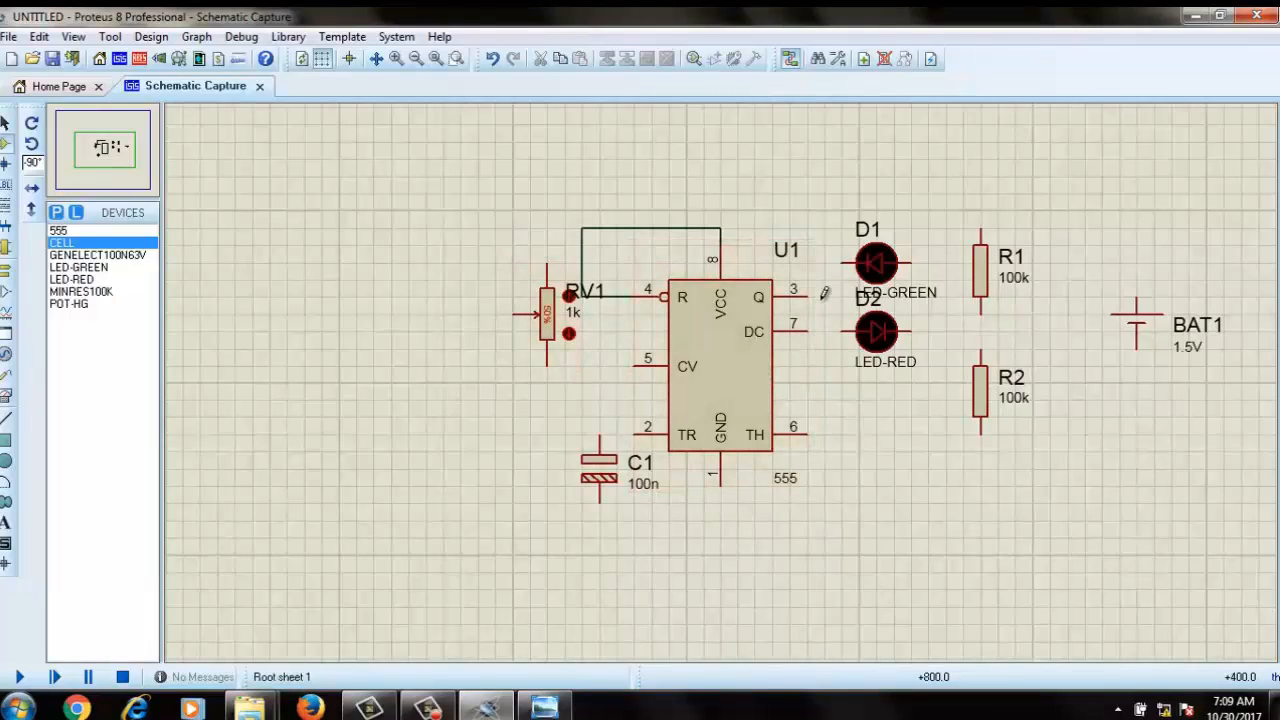
- Shift both LEDs and both resistors further right, and move potentiometer RV1 into the gap beside the 555, near pins 7 and 6
{"action": "left_click_drag", "start_coordinate": [822, 193], "coordinate": [1155, 498]}
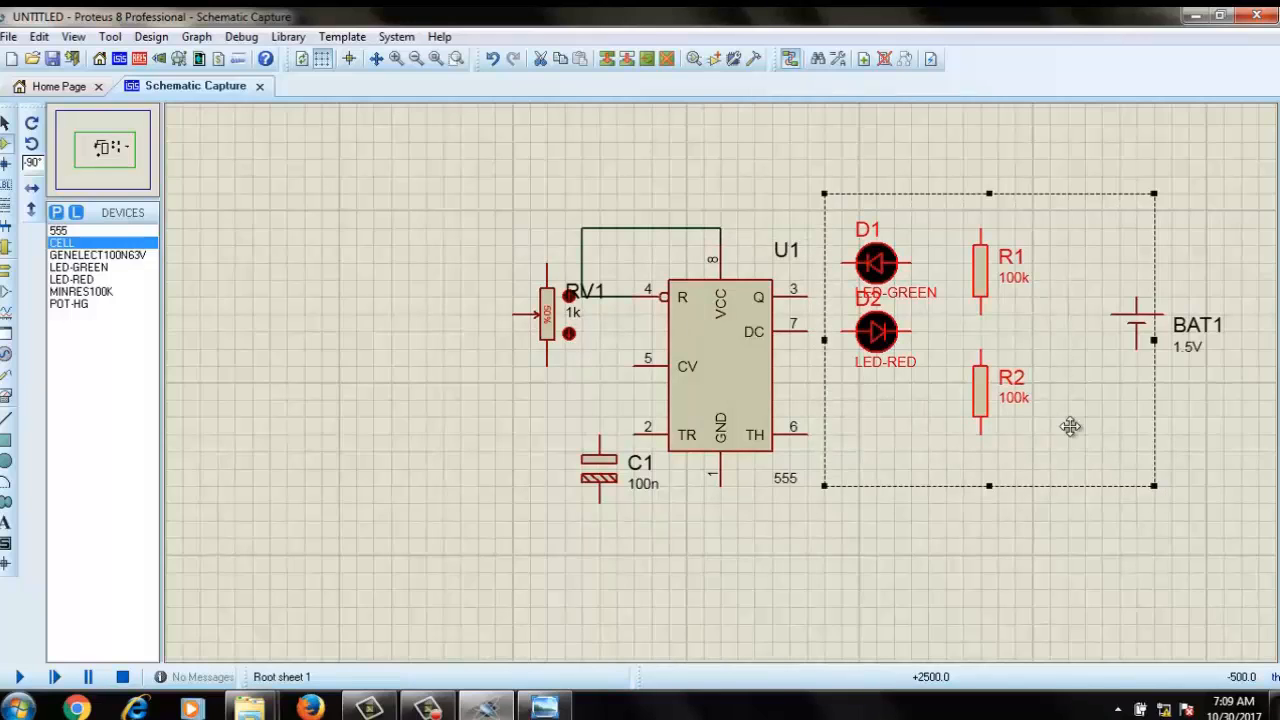
{"action": "left_click_drag", "start_coordinate": [957, 349], "coordinate": [1045, 352]}
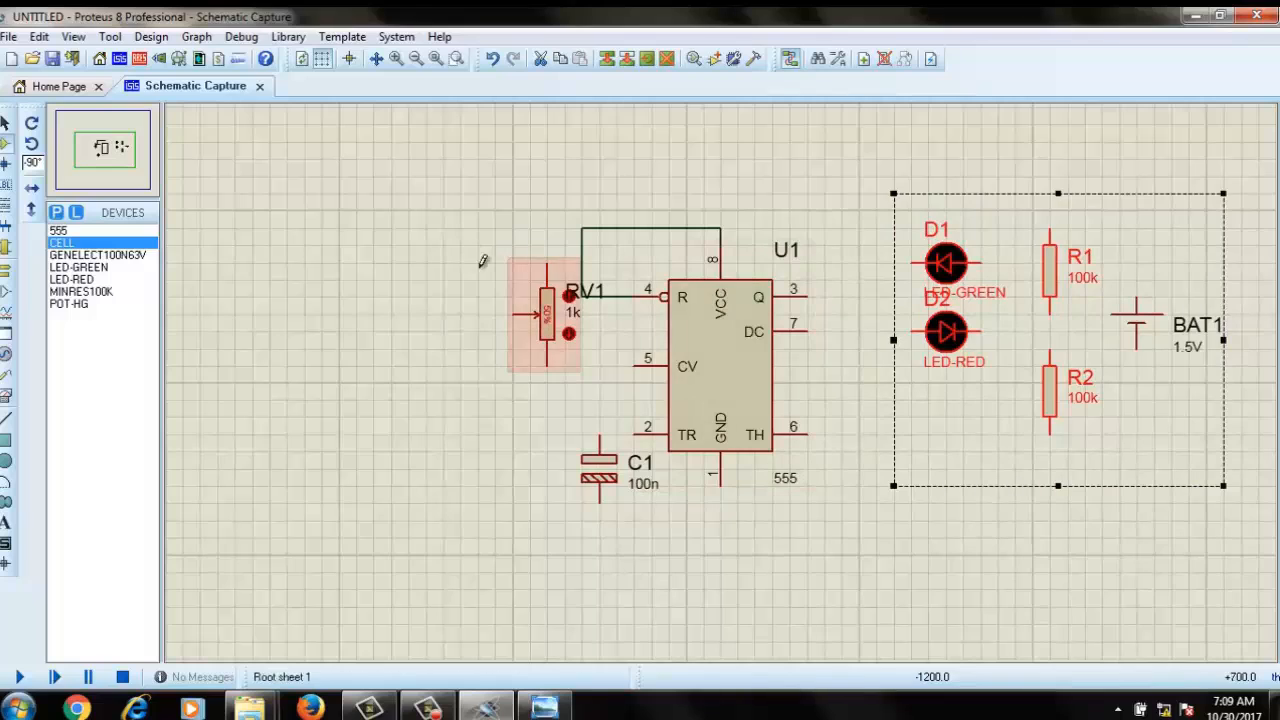
{"action": "left_click_drag", "start_coordinate": [494, 245], "coordinate": [600, 383]}
{"action": "left_click_drag", "start_coordinate": [836, 415], "coordinate": [830, 372]}
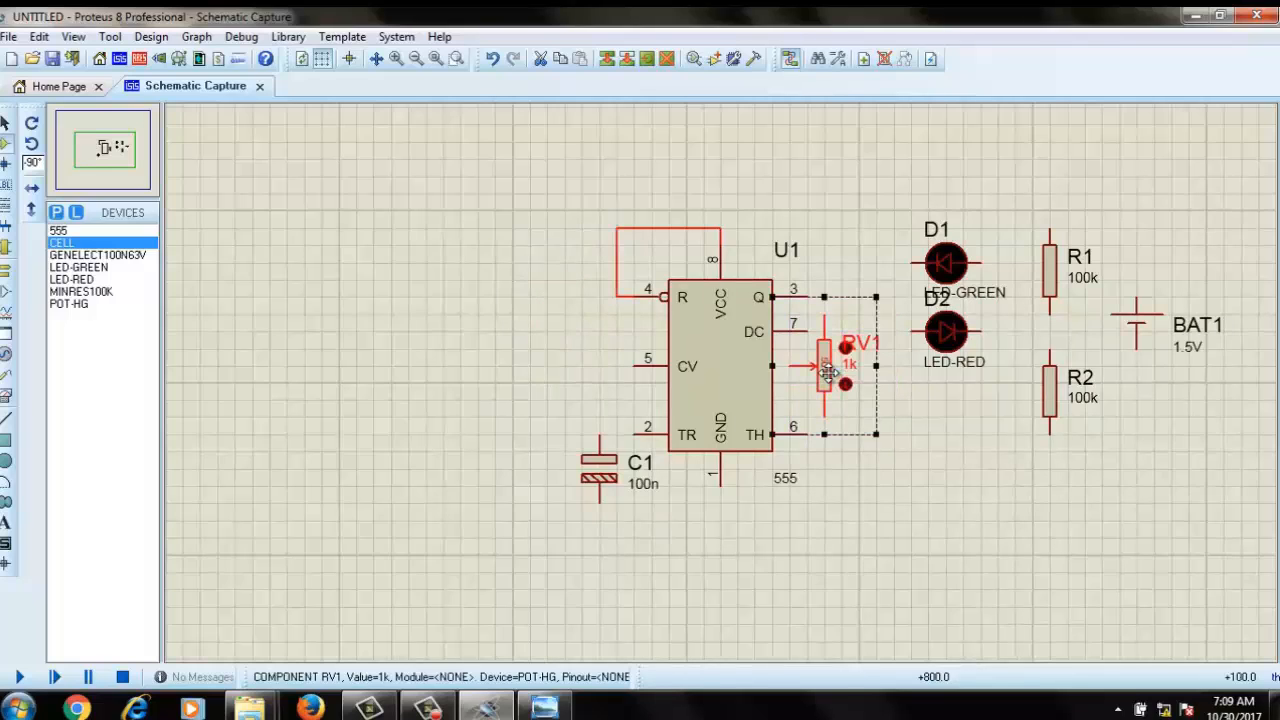
{"action": "left_click", "coordinate": [903, 460]}
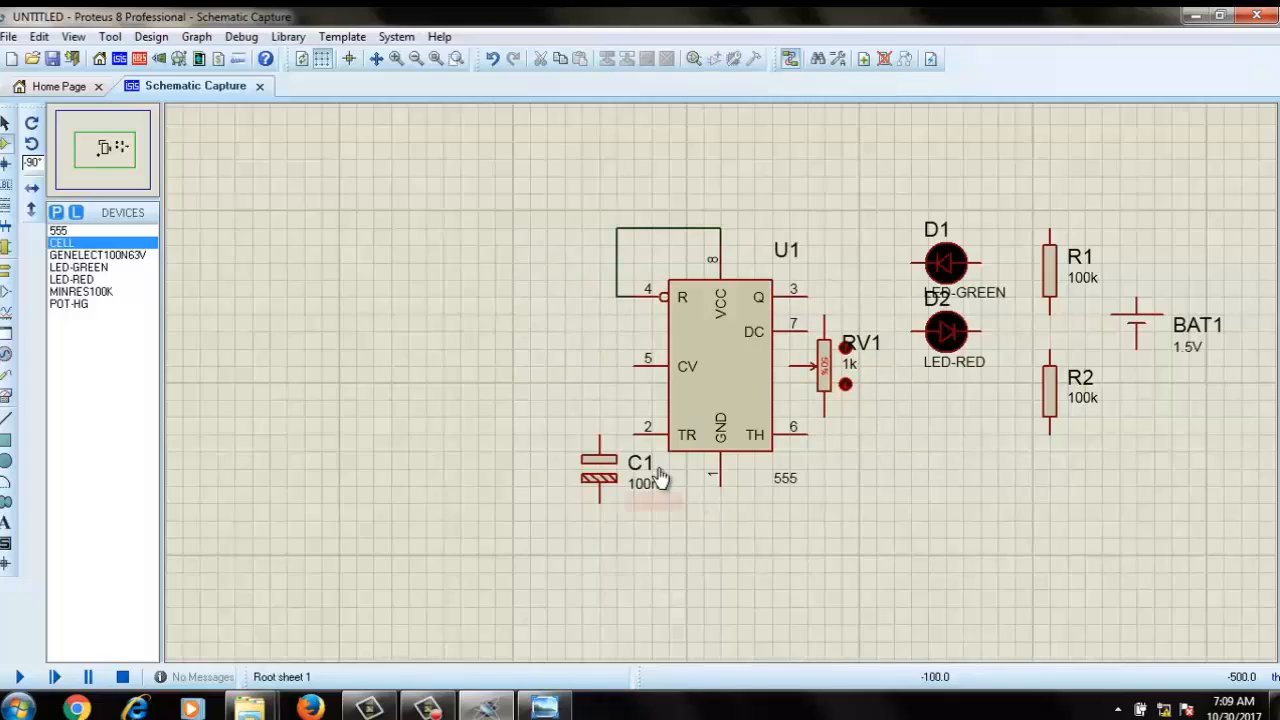
- Wire capacitor C1 between pins 2 and 1 of the 555, and connect the lower end of R2 to the ground wire
{"action": "left_click", "coordinate": [599, 436]}
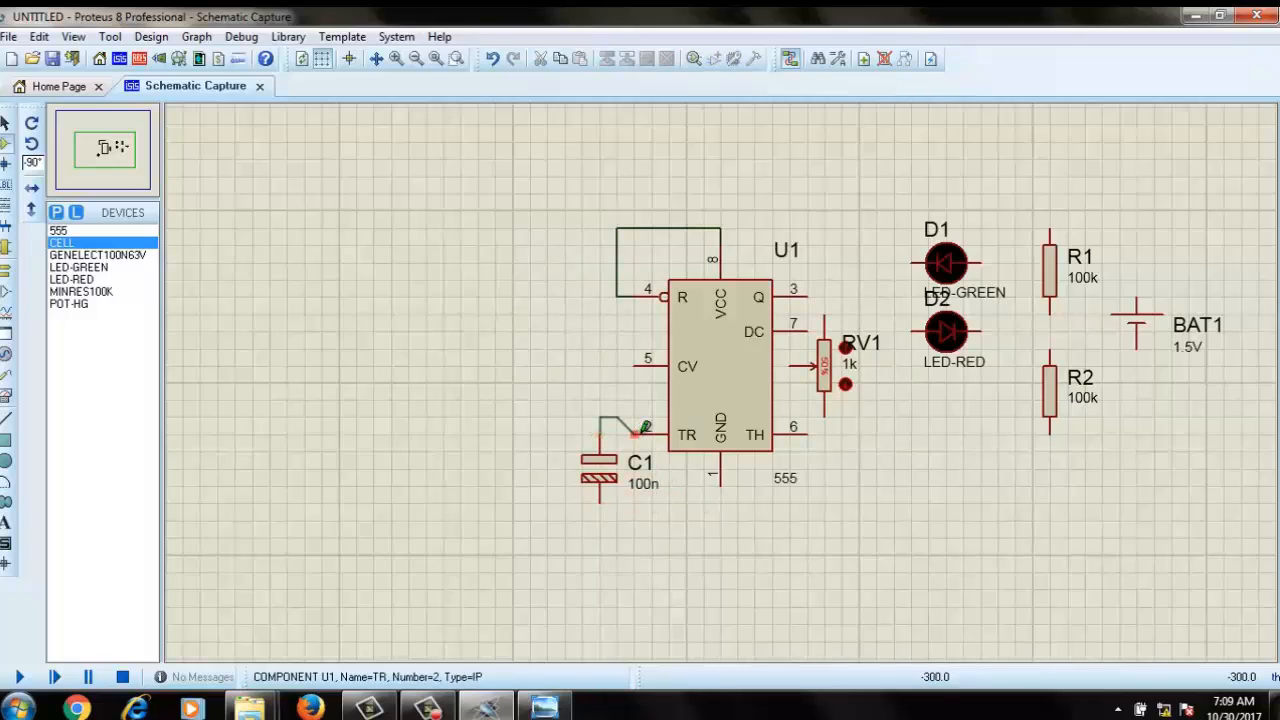
{"action": "left_click", "coordinate": [642, 430]}
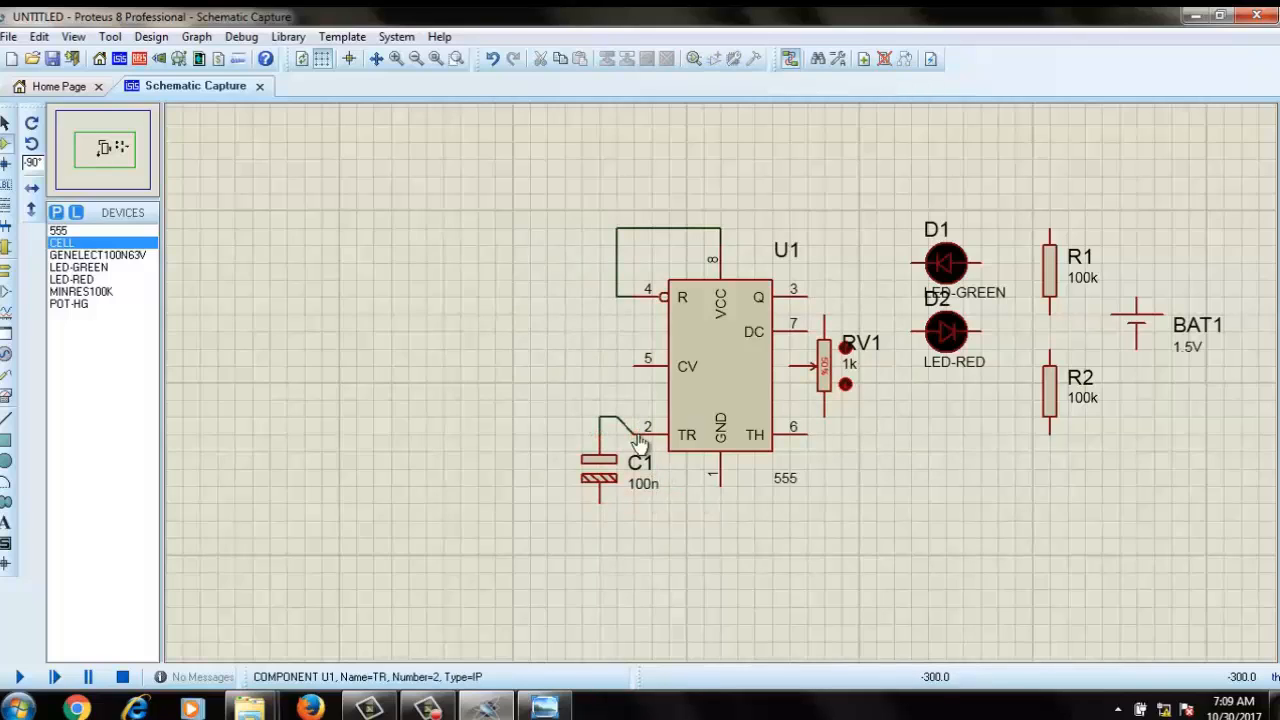
{"action": "left_click", "coordinate": [600, 502]}
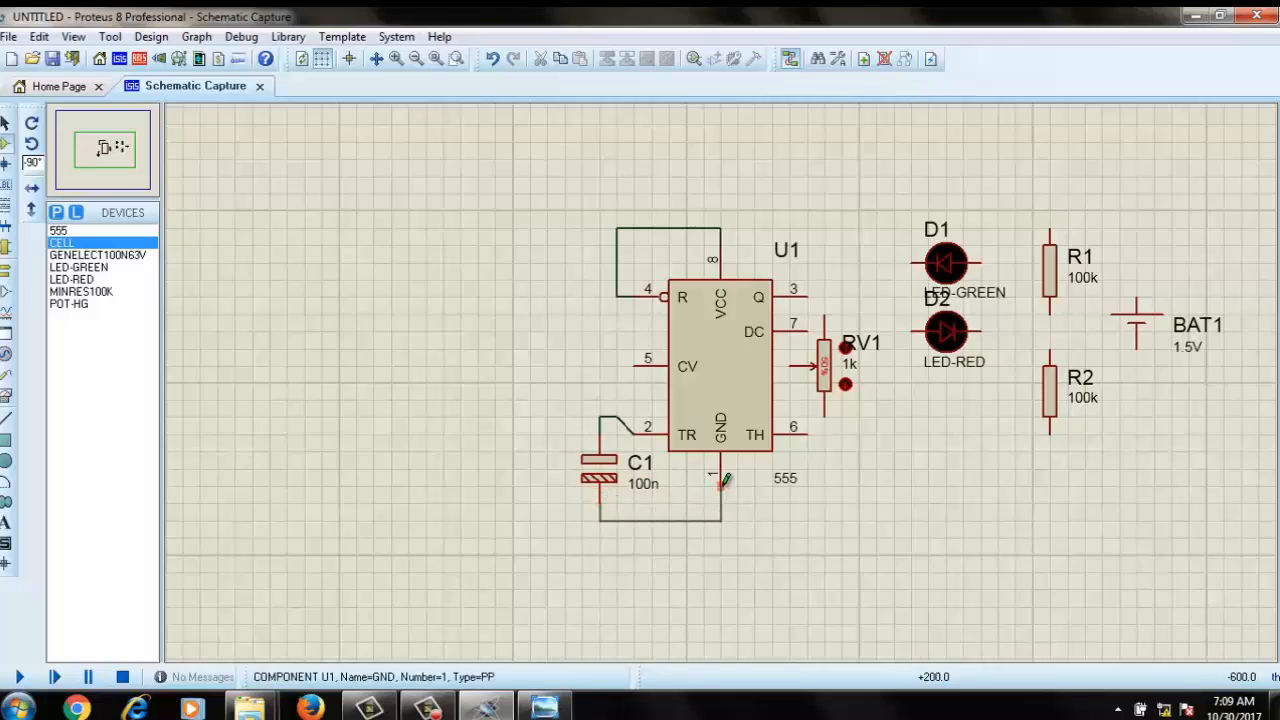
{"action": "left_click", "coordinate": [721, 489]}
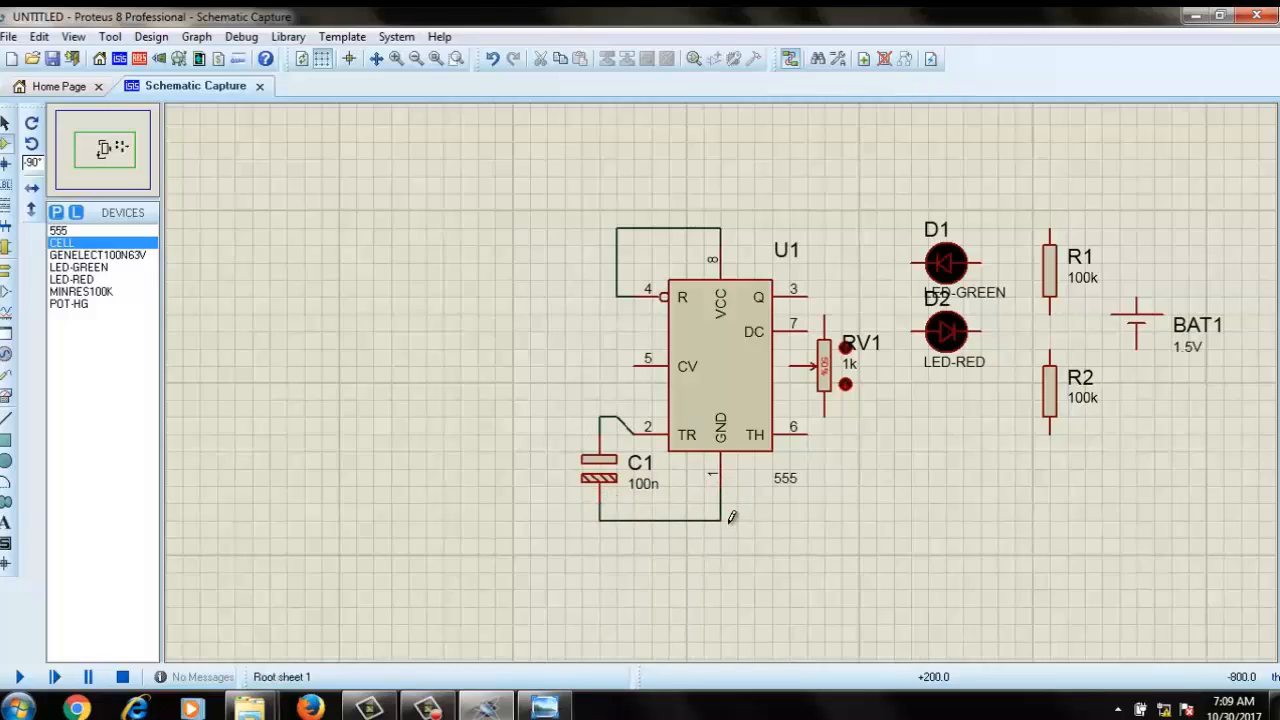
{"action": "left_click", "coordinate": [721, 518]}
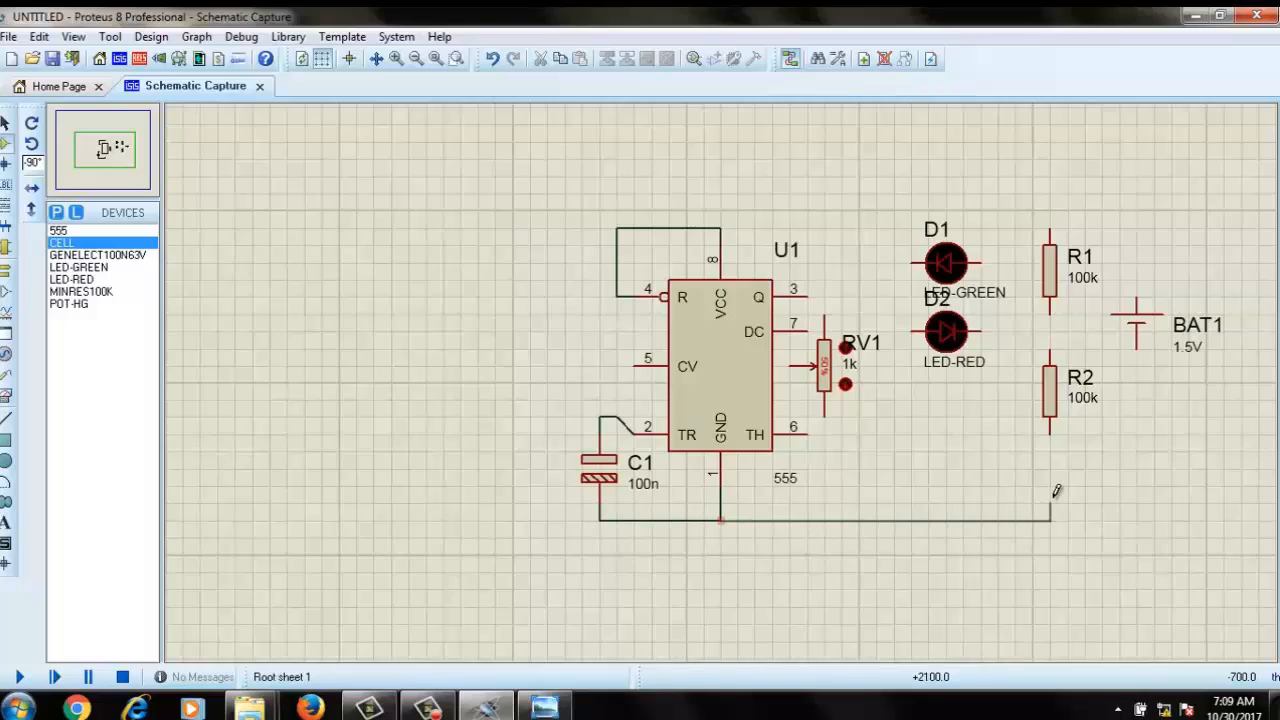
{"action": "left_click", "coordinate": [1052, 442]}
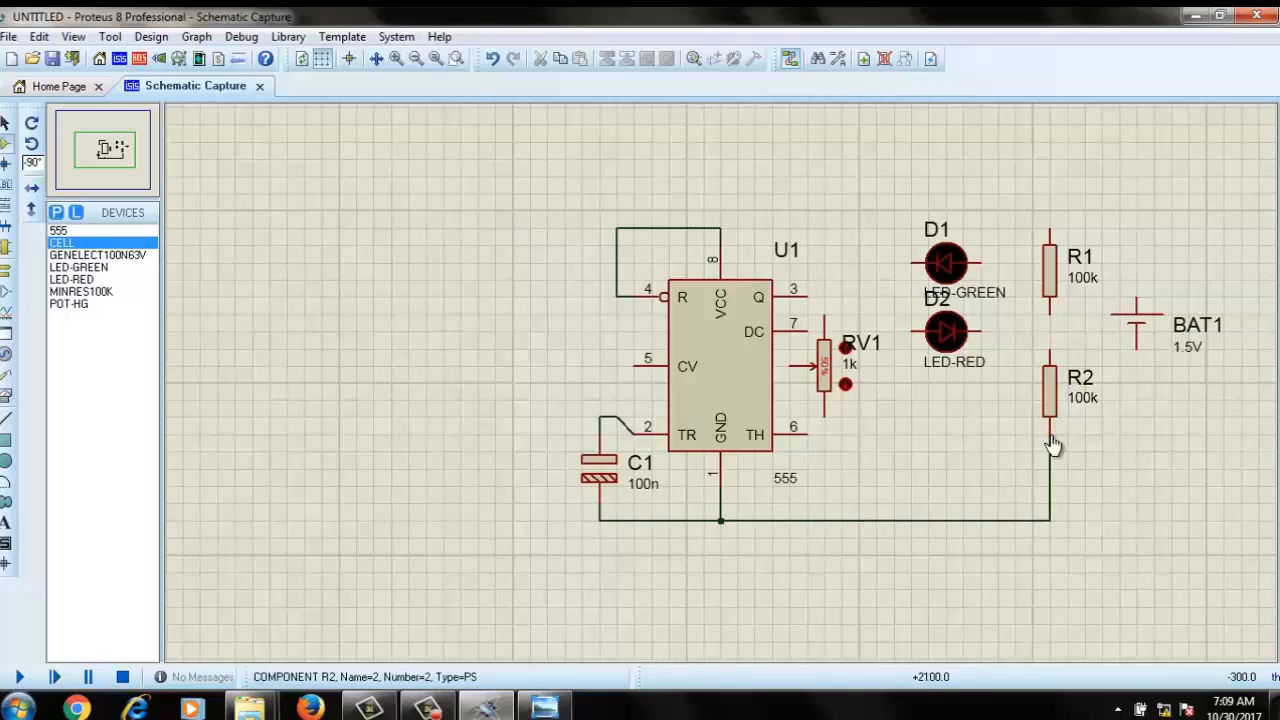
- Wire LEDs D1 and D2 in parallel by joining their right ends together and their left ends together
{"action": "left_click", "coordinate": [986, 262]}
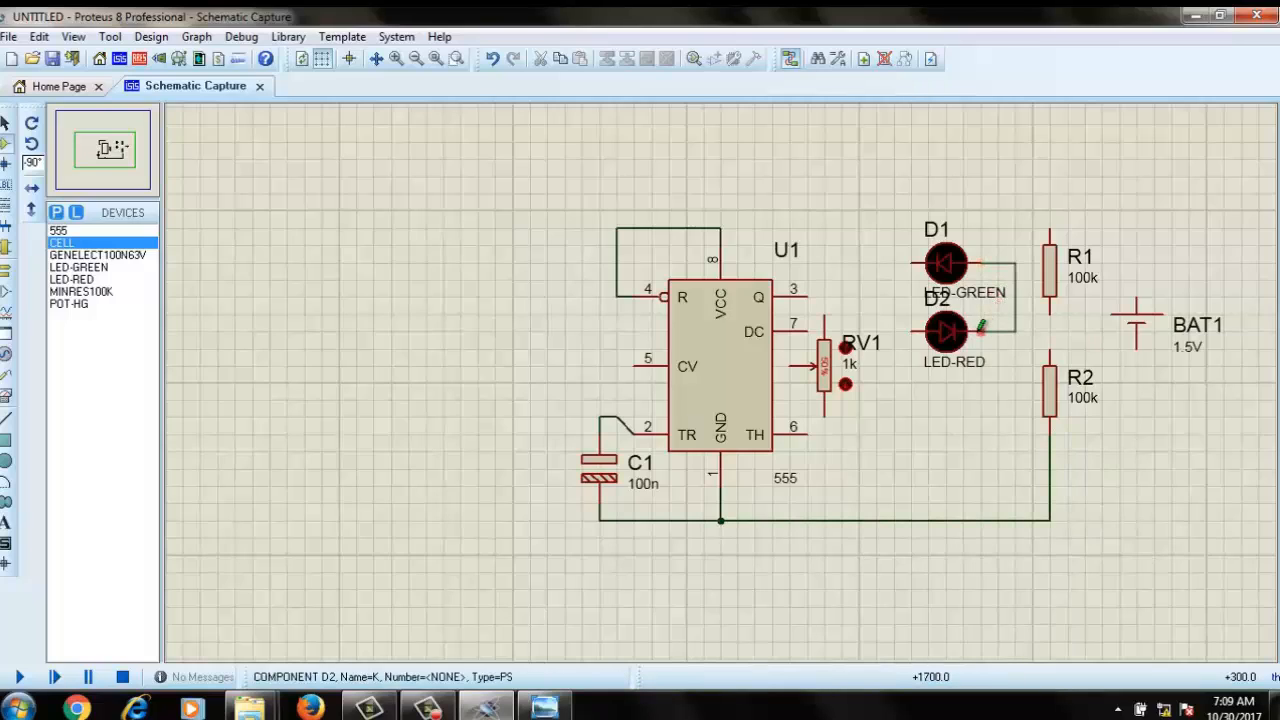
{"action": "left_click", "coordinate": [982, 328]}
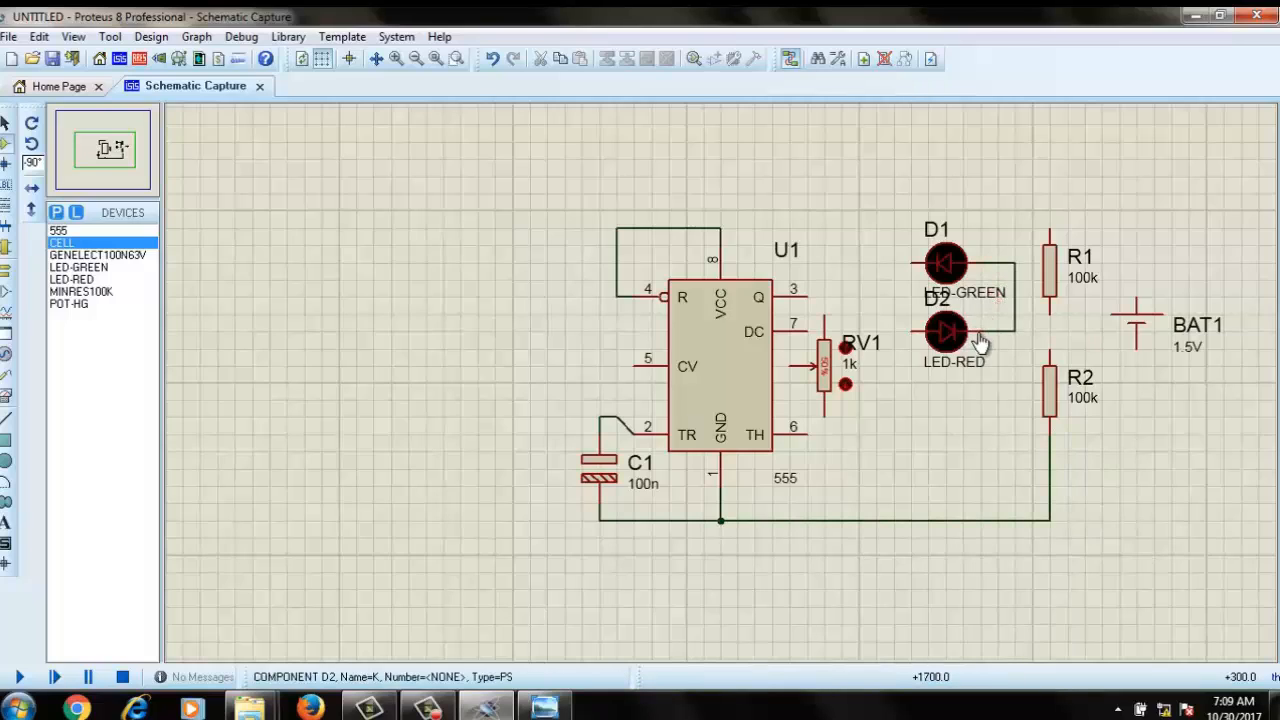
{"action": "left_click", "coordinate": [912, 260]}
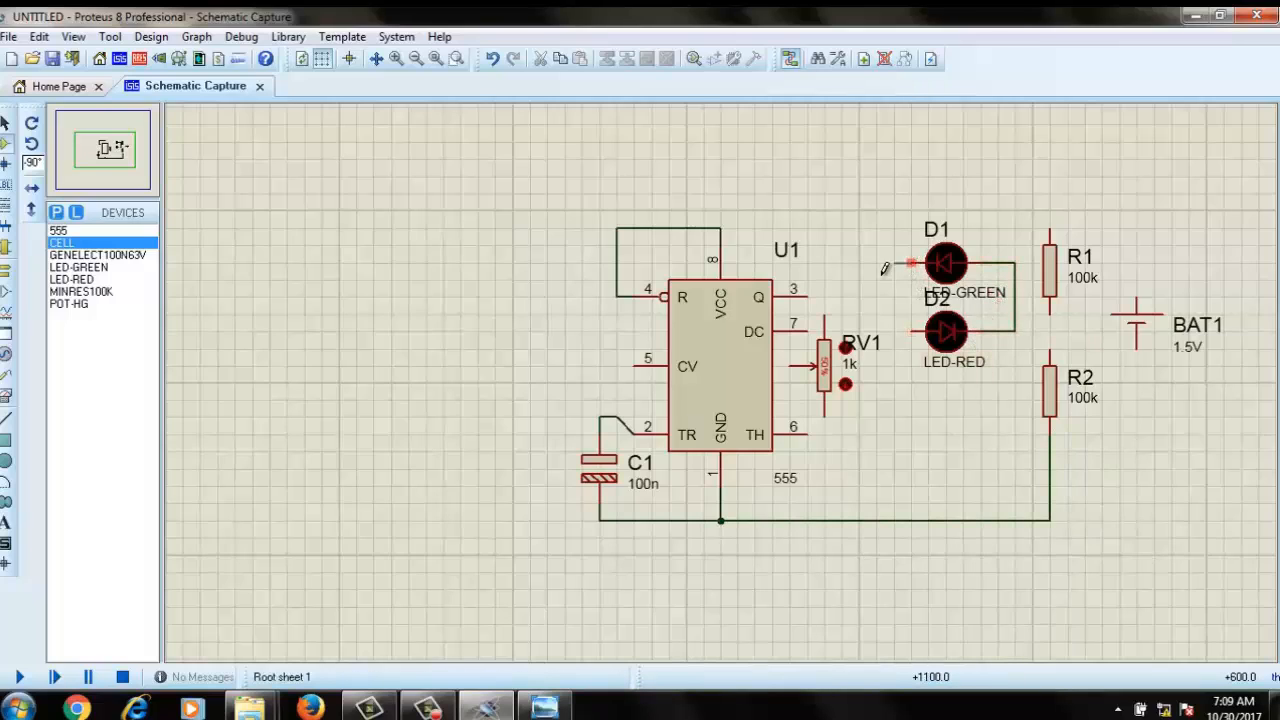
{"action": "left_click", "coordinate": [912, 328]}
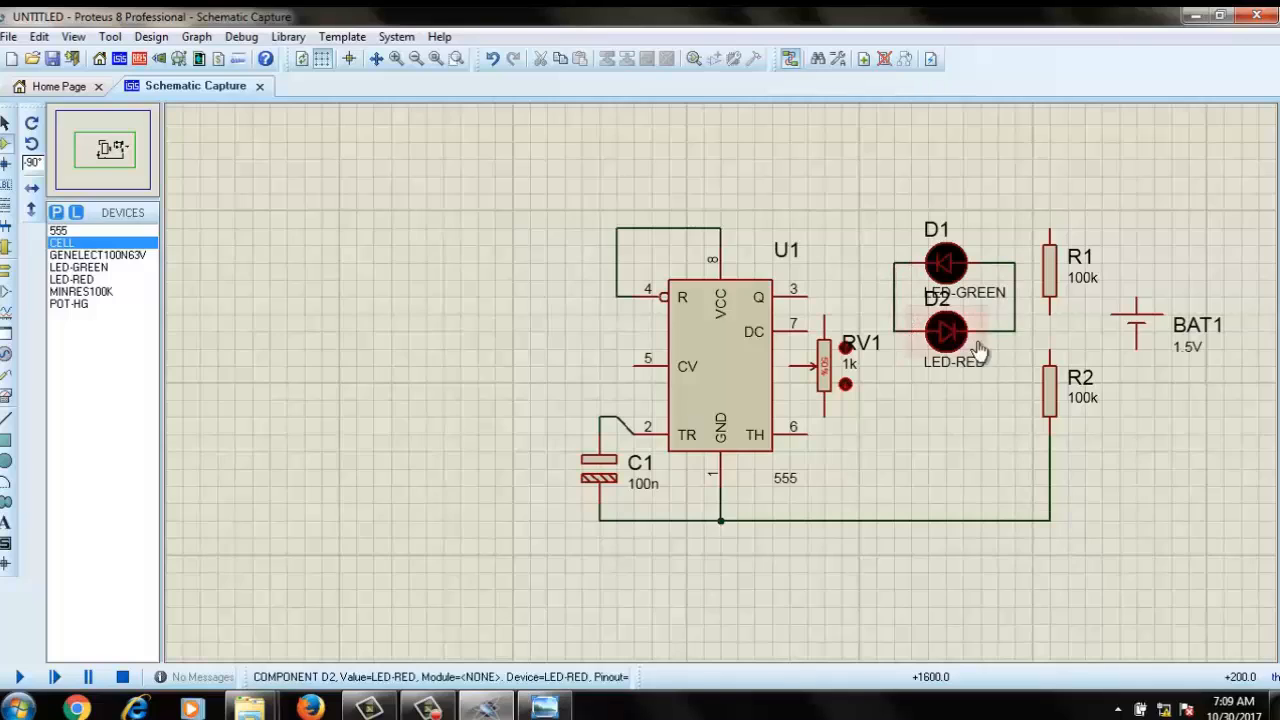
- Wire R1 in series with R2 and connect the right-hand LED junction to their midpoint
{"action": "left_click", "coordinate": [1052, 312]}
{"action": "left_click", "coordinate": [1052, 348]}
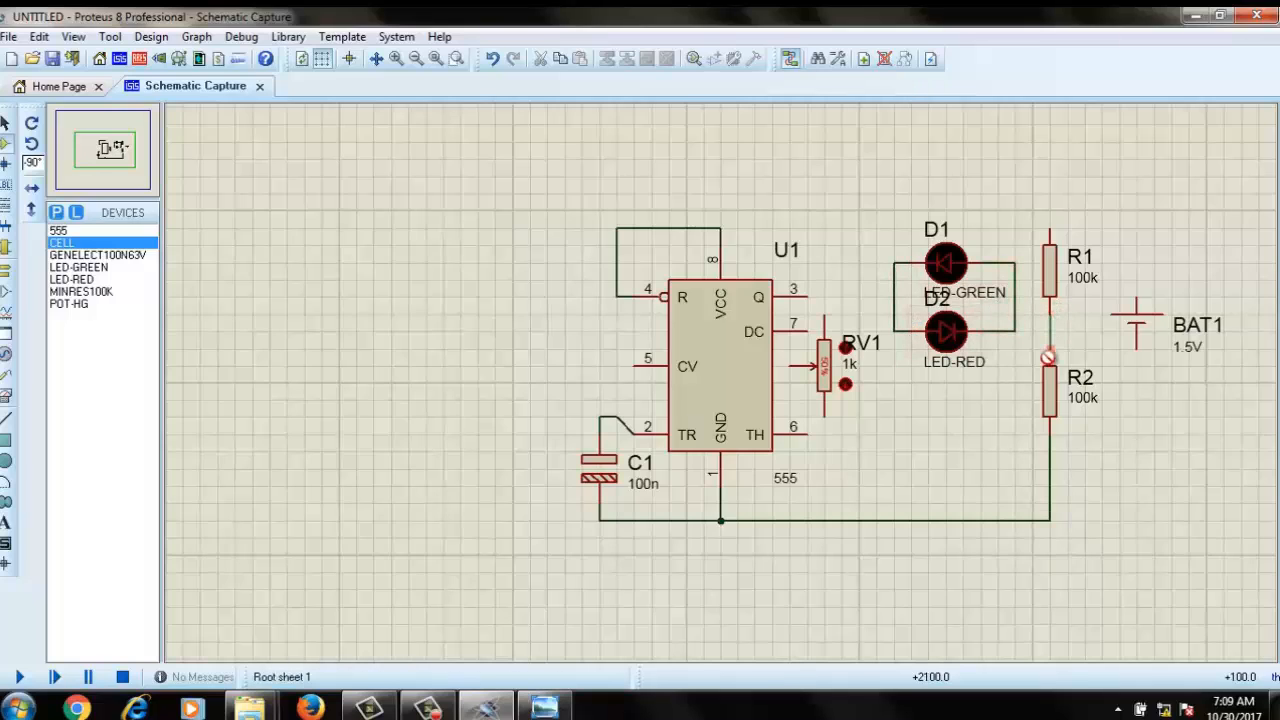
{"action": "left_click", "coordinate": [1016, 314]}
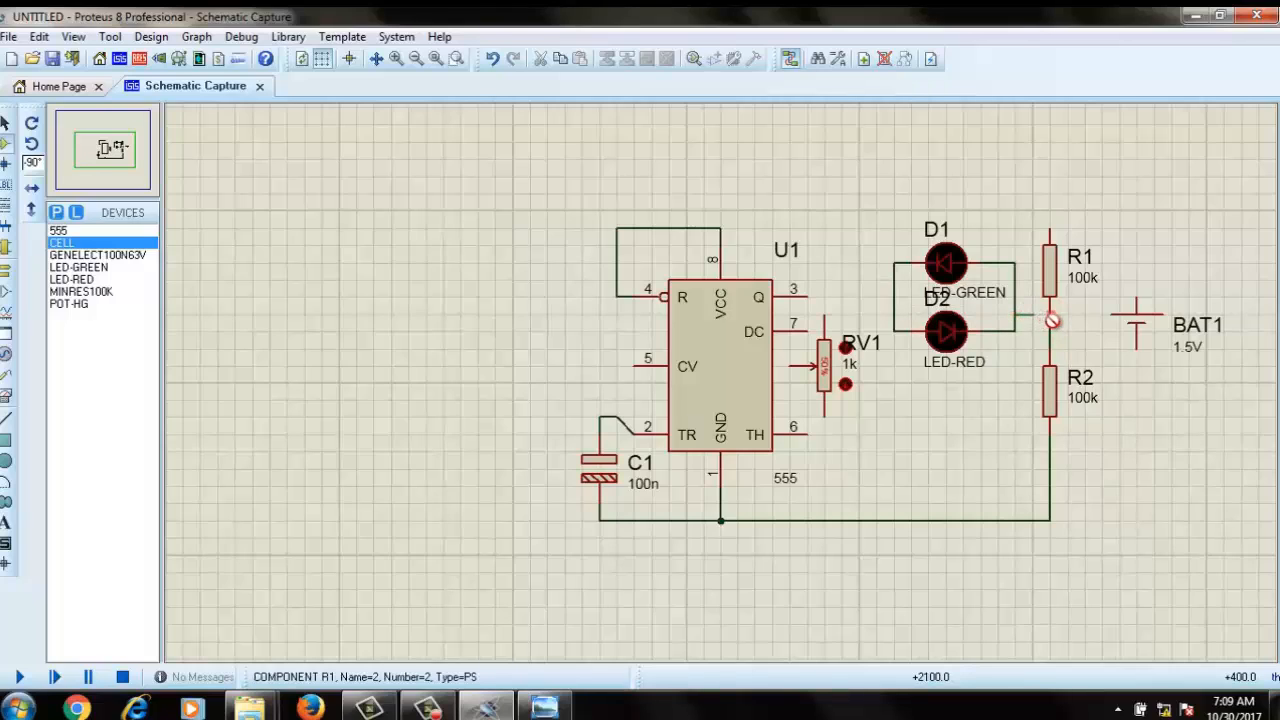
{"action": "left_click", "coordinate": [1050, 330]}
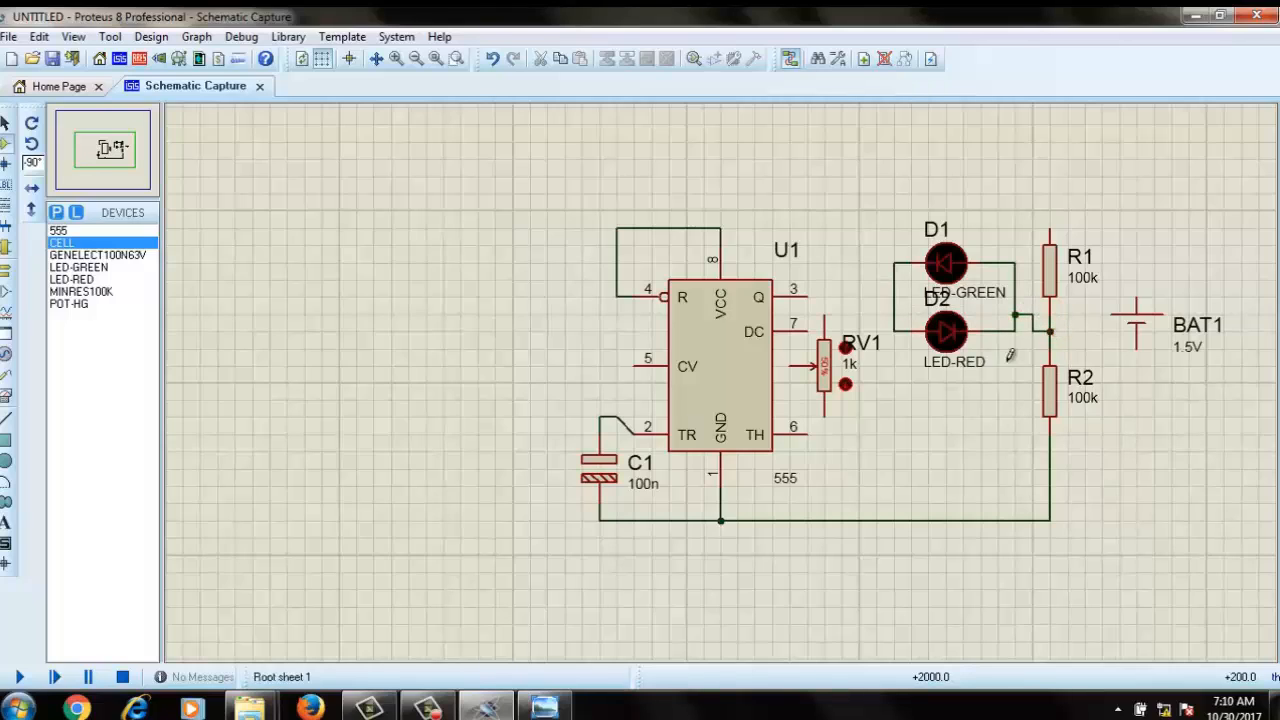
- Wire pin 3 of the 555 to the left-hand LED junction and tie the upper end of RV1 to that wire
{"action": "left_click", "coordinate": [810, 295]}
{"action": "left_click", "coordinate": [896, 297]}
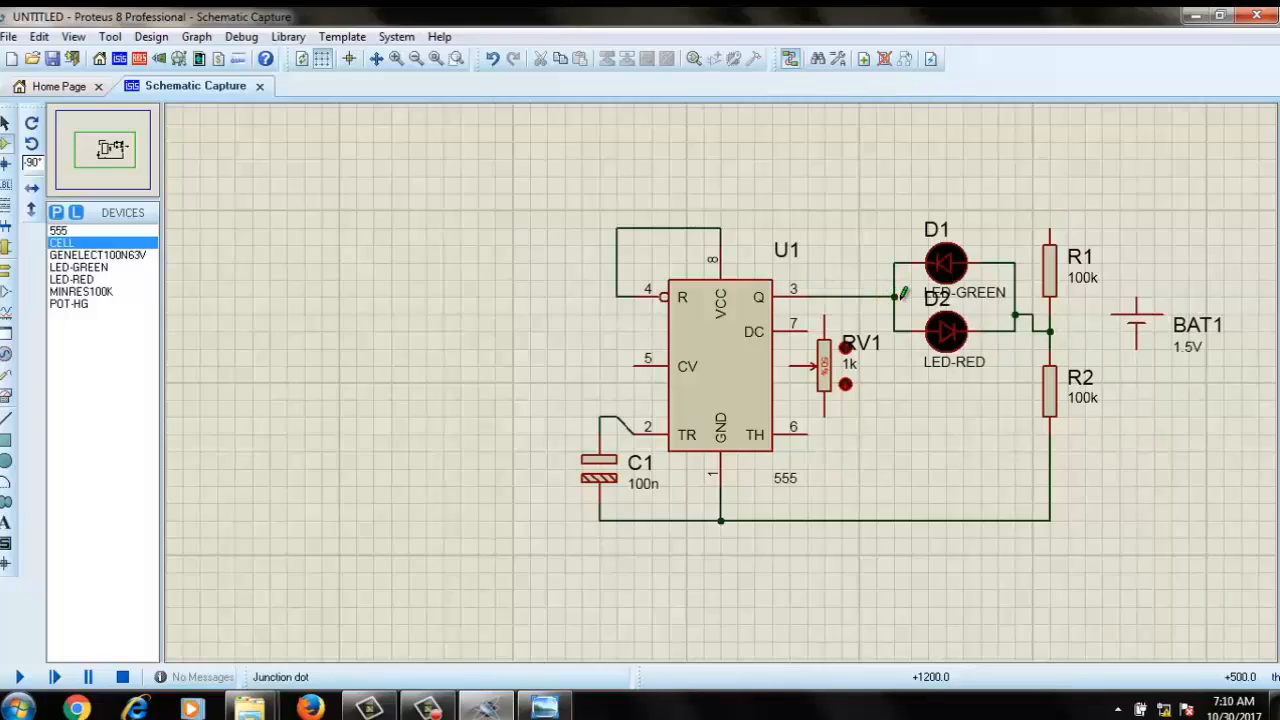
{"action": "left_click", "coordinate": [828, 296]}
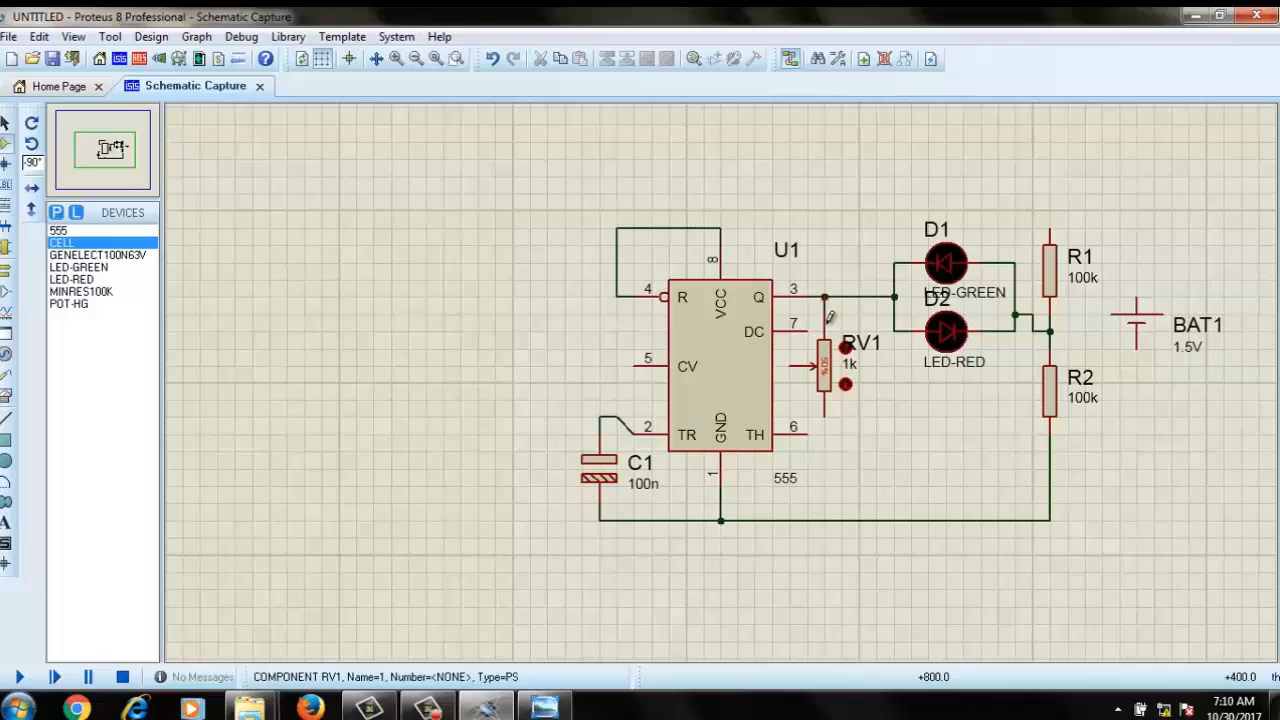
- Wire the lower end of RV1 to pin 6 and link that node around the bottom to the pin 2 wire
{"action": "left_click", "coordinate": [808, 430]}
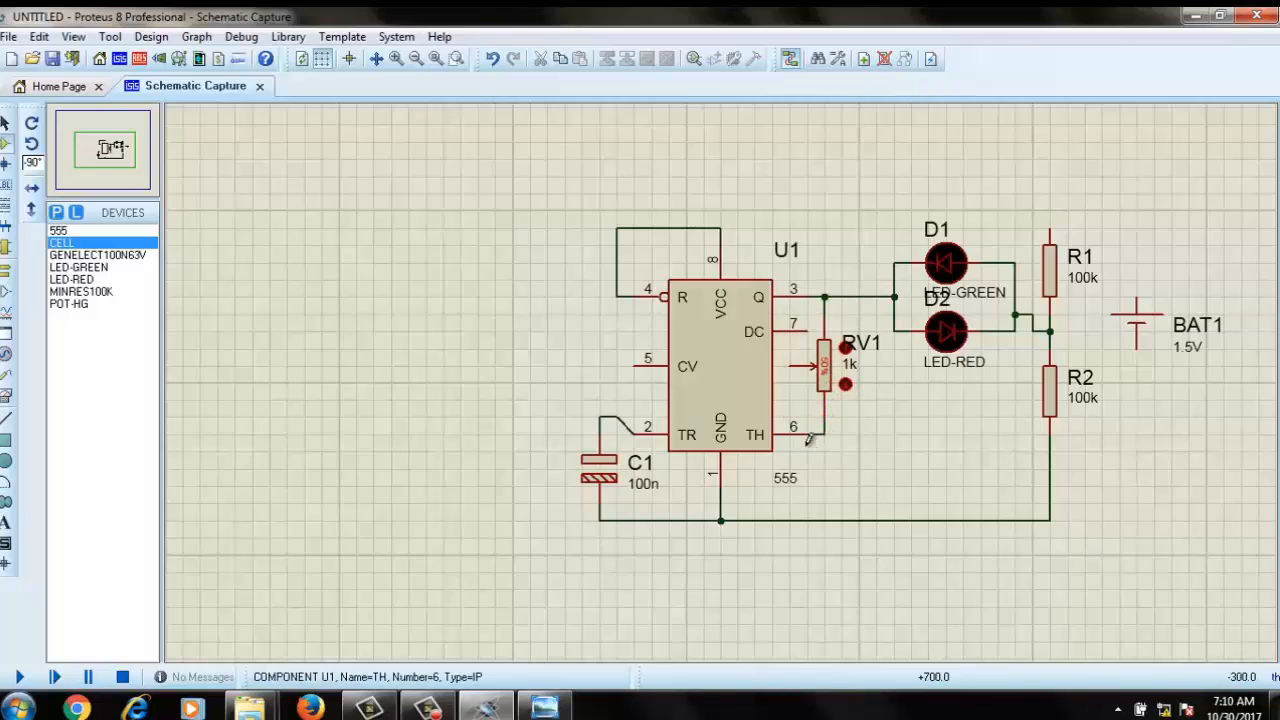
{"action": "left_click", "coordinate": [617, 416]}
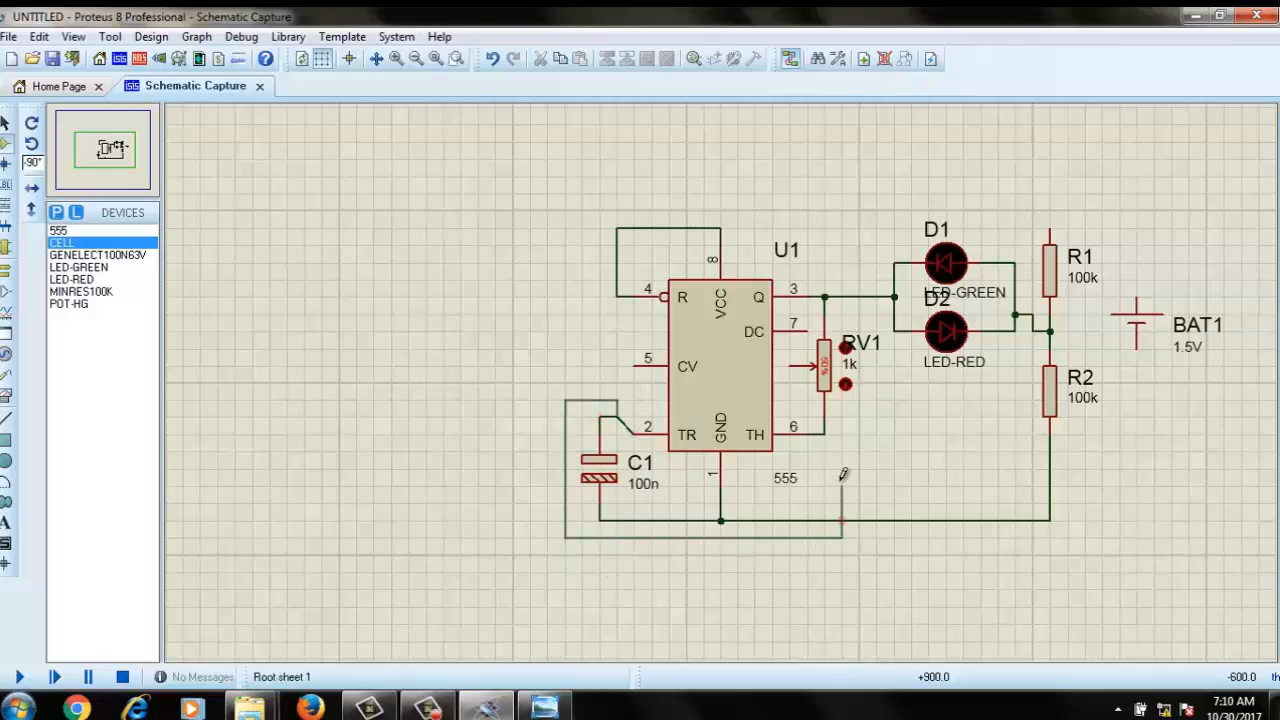
{"action": "left_click", "coordinate": [827, 432]}
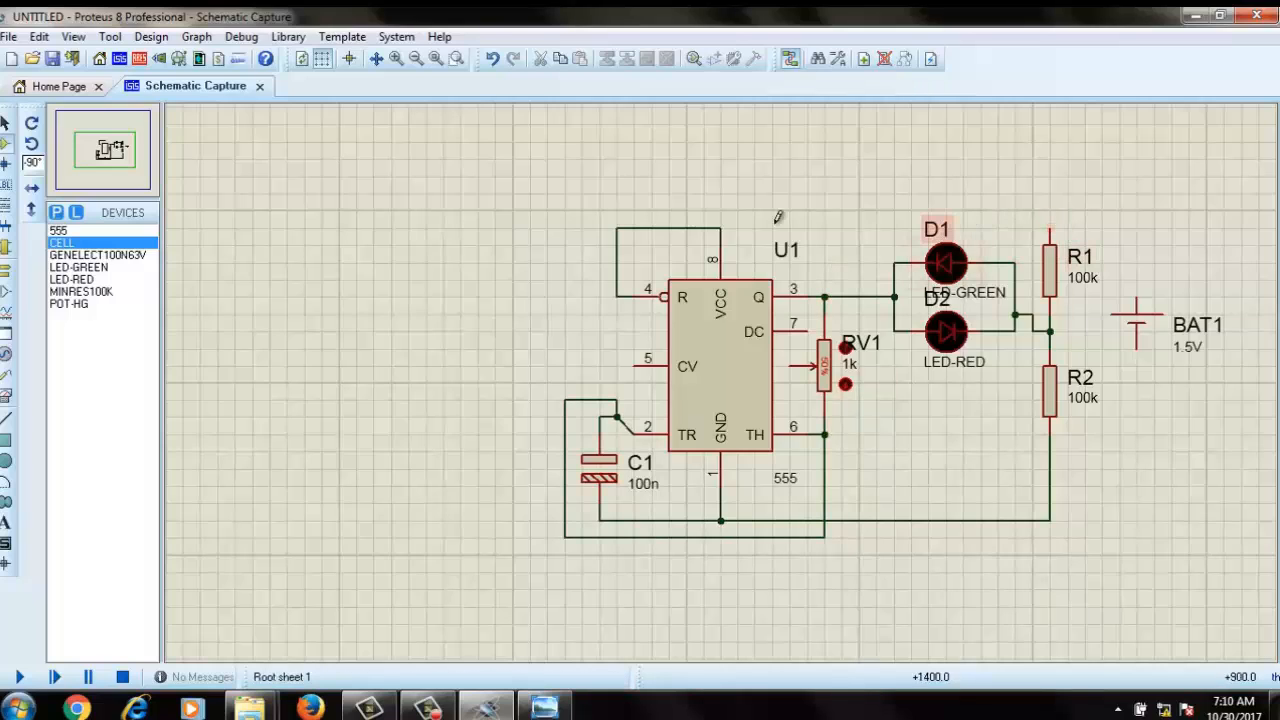
- Connect the cell's negative end to the ground wire, and its positive end to the pin 8 supply wire and the upper end of R1
{"action": "left_click", "coordinate": [1138, 344]}
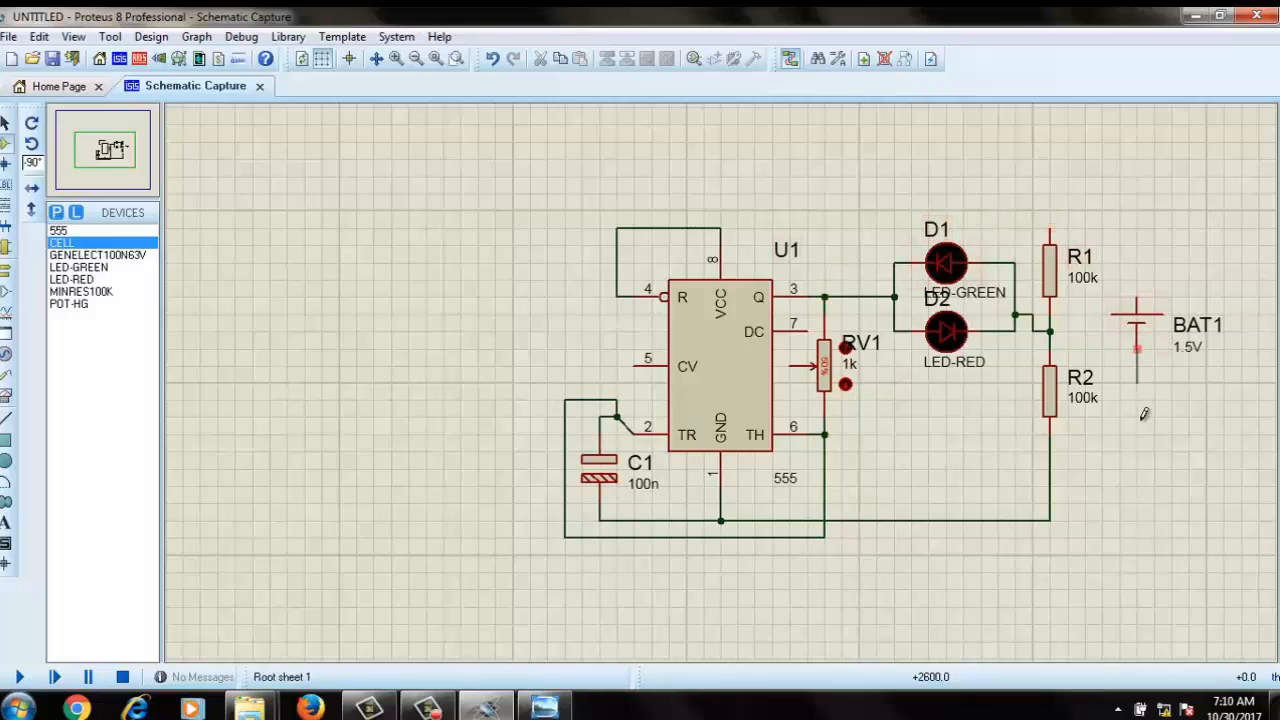
{"action": "left_click", "coordinate": [1052, 518]}
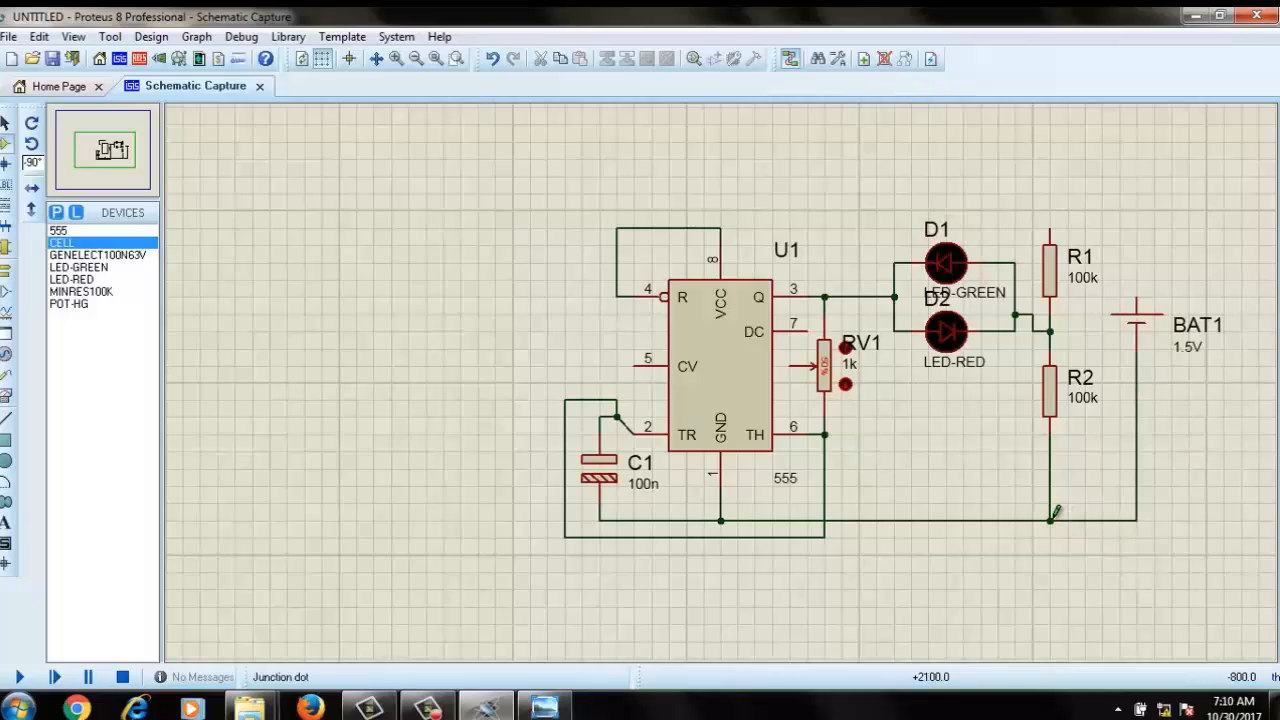
{"action": "left_click", "coordinate": [1139, 292]}
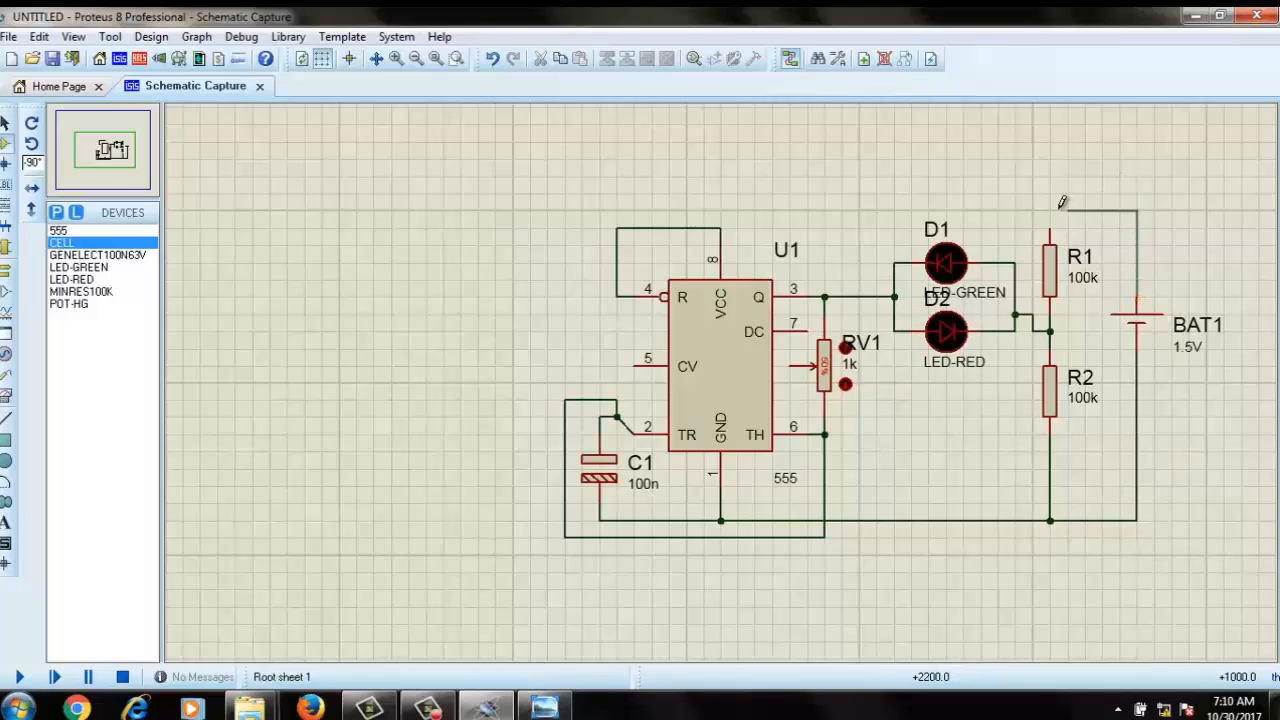
{"action": "left_click", "coordinate": [687, 226]}
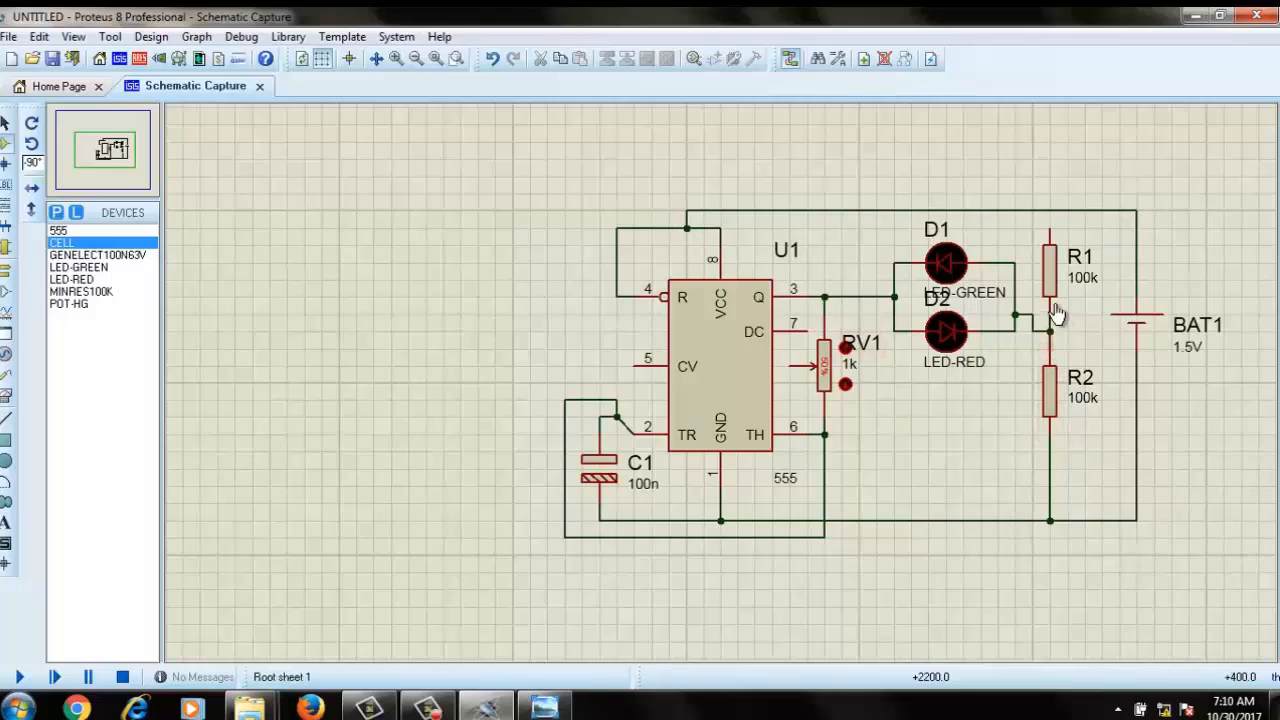
{"action": "left_click", "coordinate": [1050, 210]}
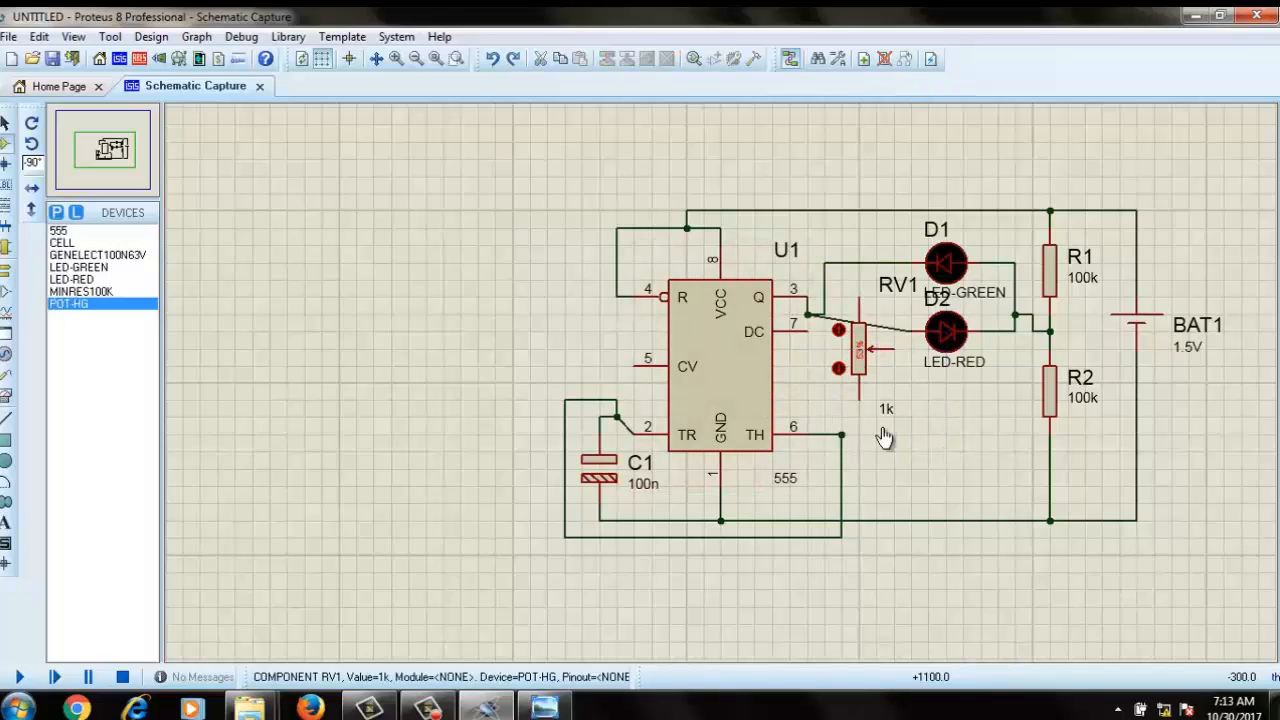
- Undo the last potentiometer rotation, and delete RV1 together with the wires between pin 3 and the LEDs
{"action": "key", "text": "ctrl+z"}
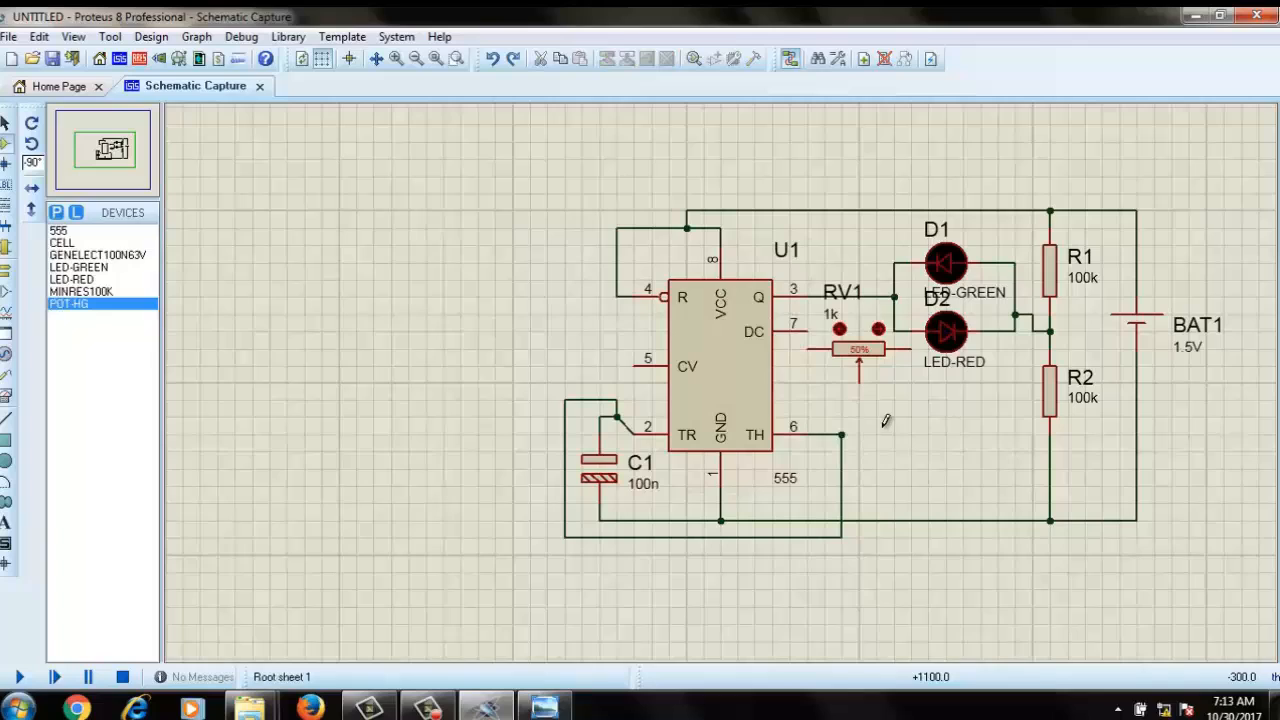
{"action": "left_click", "coordinate": [868, 353]}
{"action": "left_click_drag", "start_coordinate": [946, 417], "coordinate": [806, 297]}
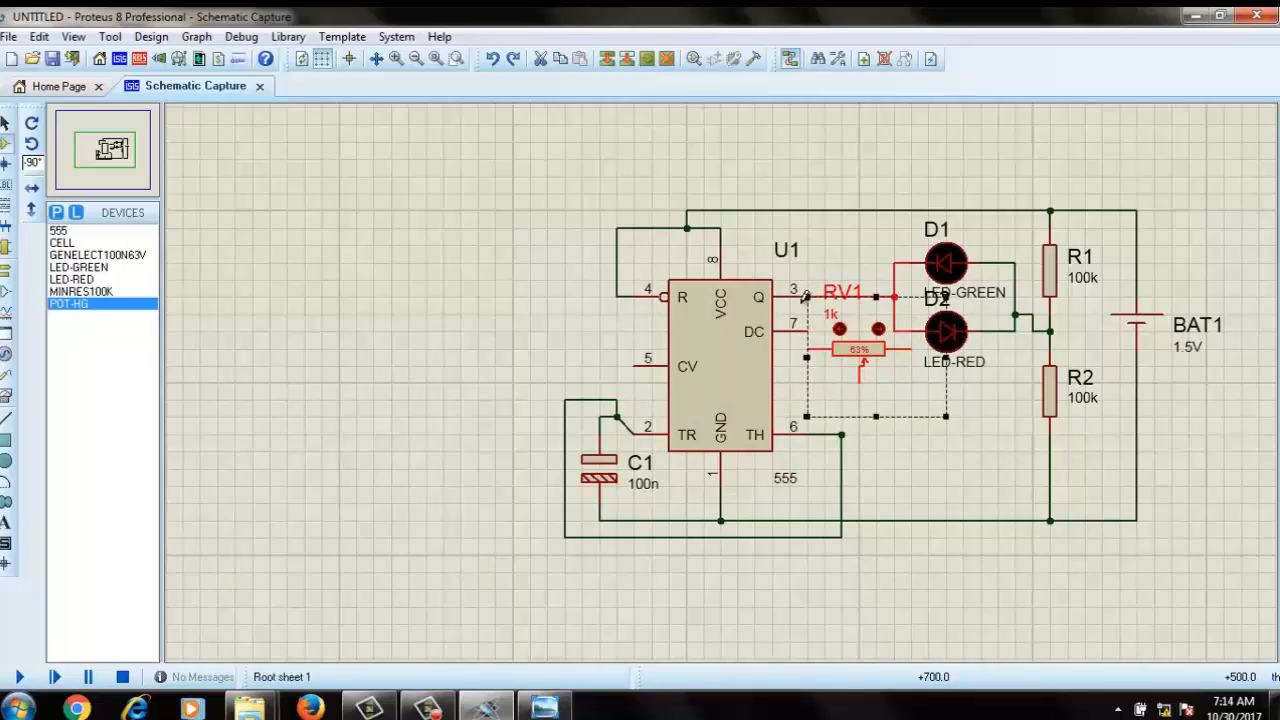
{"action": "key", "text": "Delete"}
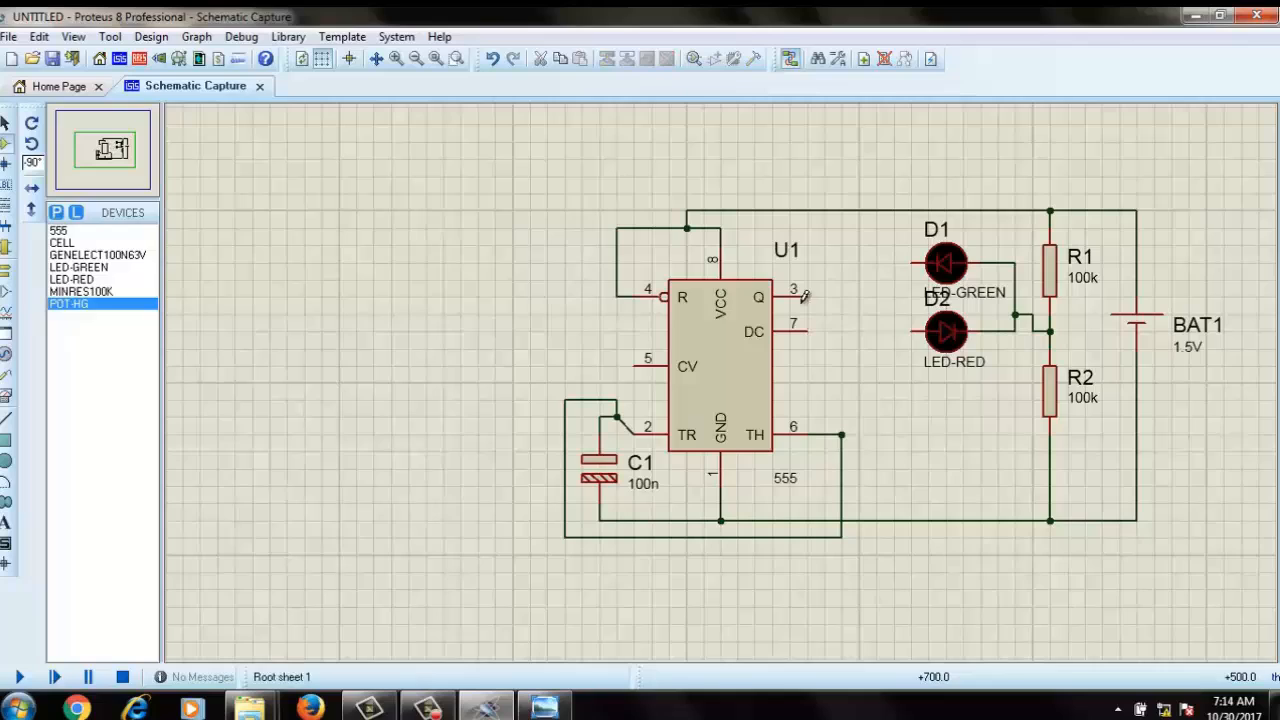
- Rewire pin 3 of the 555 to the left ends of both LEDs
{"action": "left_click", "coordinate": [865, 312]}
{"action": "right_click", "coordinate": [863, 299]}
{"action": "left_click", "coordinate": [861, 297]}
{"action": "left_click", "coordinate": [911, 331]}
- Place a POT-HG potentiometer at 0° rotation, upright beside pins 7 and 6 of the 555 with its wiper facing the LEDs
{"action": "left_click", "coordinate": [114, 304]}
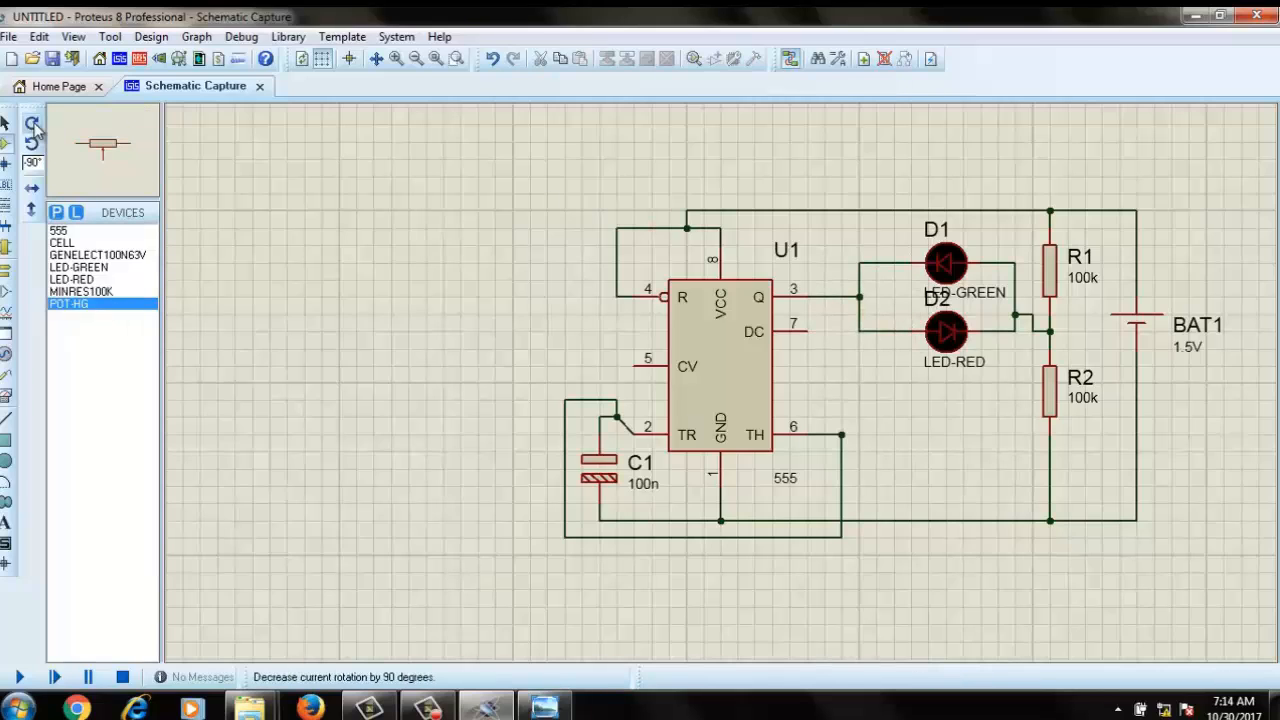
{"action": "left_click", "coordinate": [32, 123]}
{"action": "left_click", "coordinate": [32, 123]}
{"action": "left_click", "coordinate": [32, 123]}
{"action": "left_click", "coordinate": [33, 138]}
{"action": "left_click", "coordinate": [33, 143]}
{"action": "left_click", "coordinate": [33, 143]}
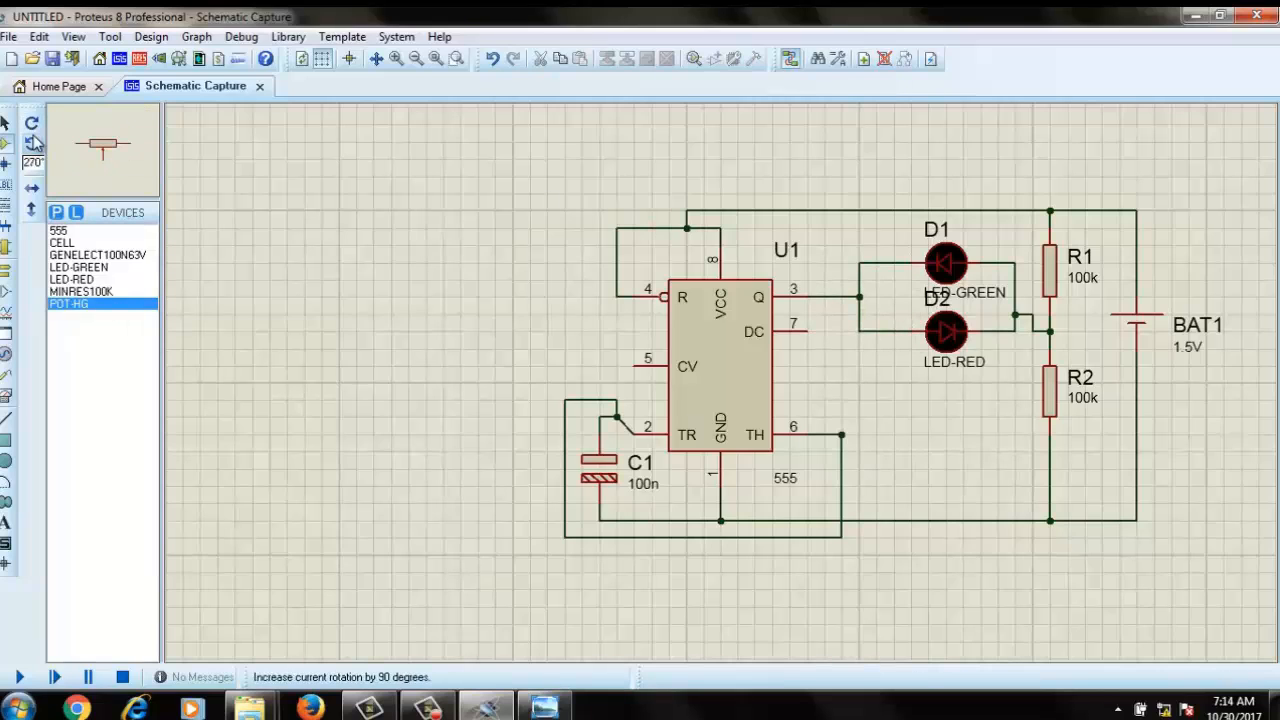
{"action": "left_click", "coordinate": [33, 123]}
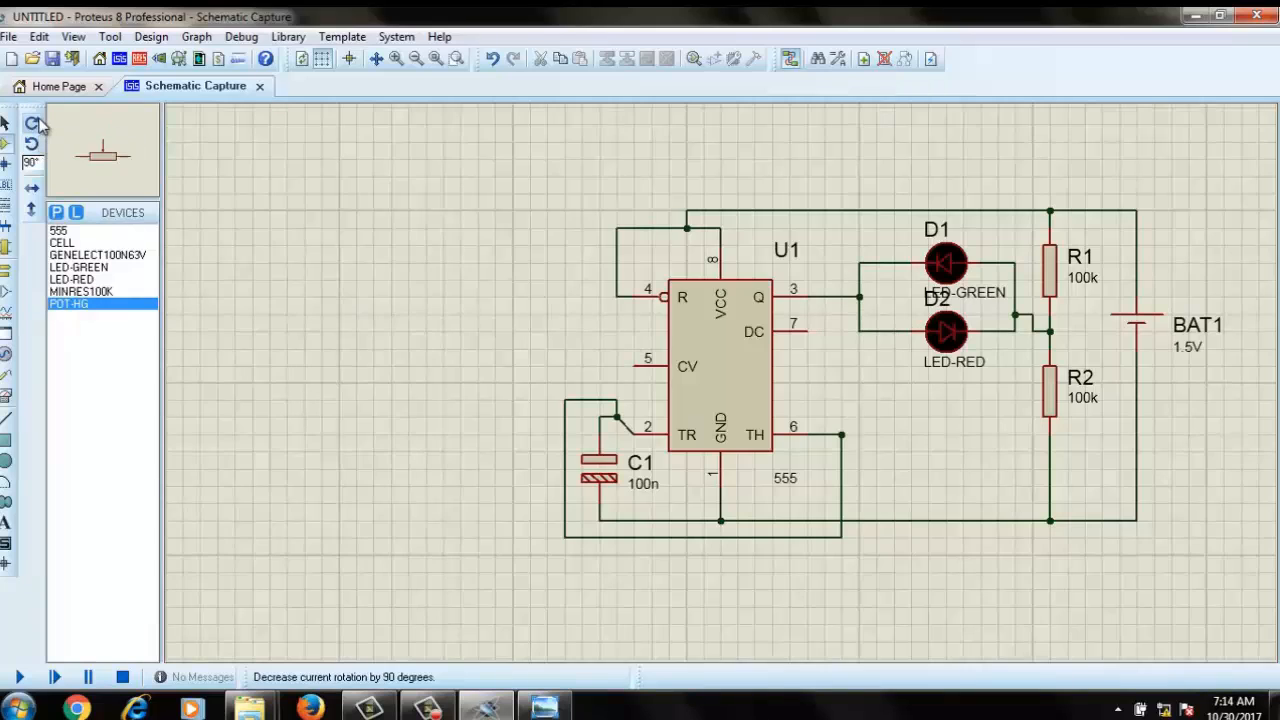
{"action": "left_click", "coordinate": [33, 123]}
{"action": "left_click", "coordinate": [33, 123]}
{"action": "left_click", "coordinate": [826, 380]}
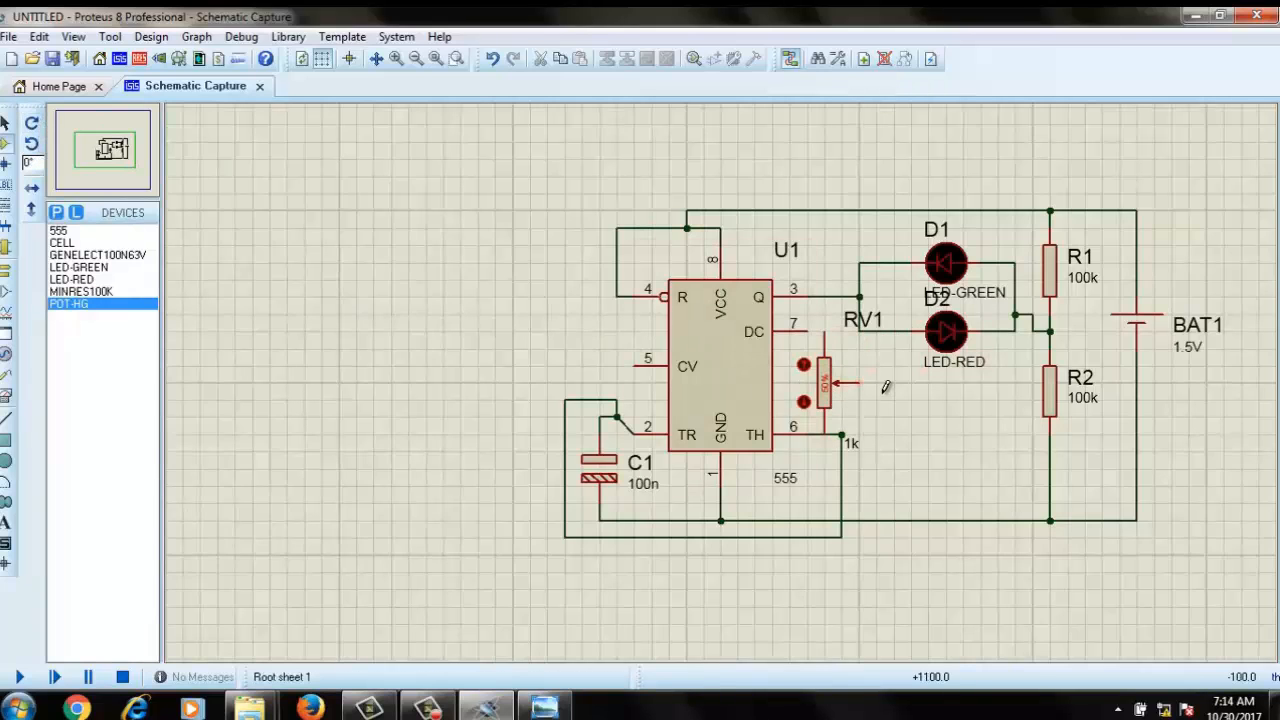
- Reposition RV1 midway between the pin 3 and pin 6 wires, leaving a gap at both ends
{"action": "left_click_drag", "start_coordinate": [833, 390], "coordinate": [833, 358]}
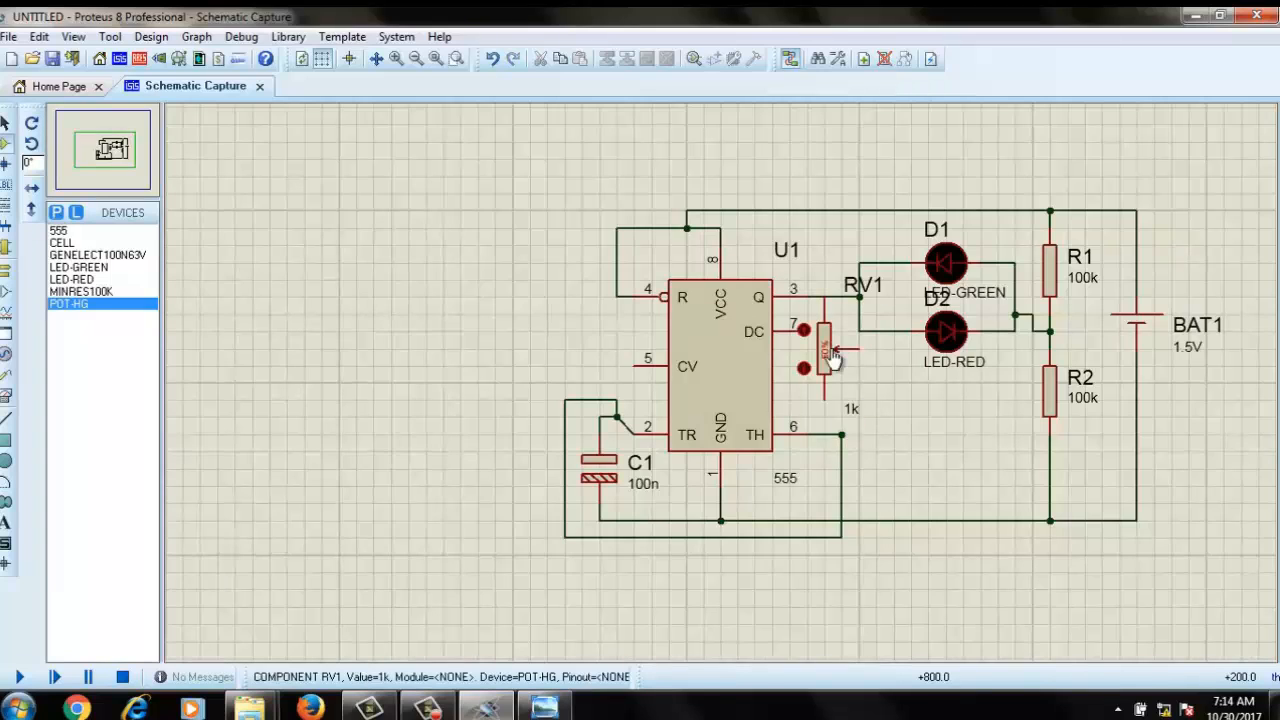
{"action": "right_click", "coordinate": [833, 354]}
{"action": "right_click", "coordinate": [833, 354]}
{"action": "key", "text": "ctrl+z"}
{"action": "left_click_drag", "start_coordinate": [833, 362], "coordinate": [835, 380]}
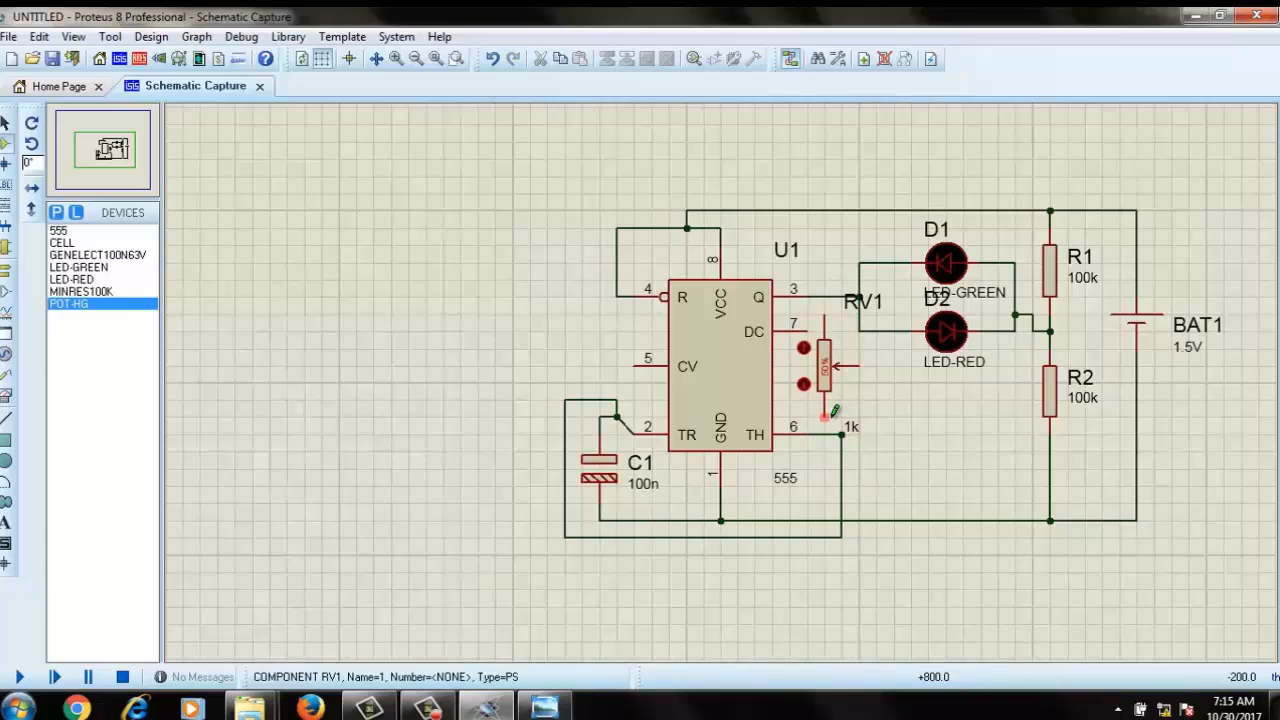
- Wire RV1's lower end and wiper to the pin 6 node, and its upper end to the pin 3 wire
{"action": "left_click", "coordinate": [828, 411]}
{"action": "left_click", "coordinate": [826, 434]}
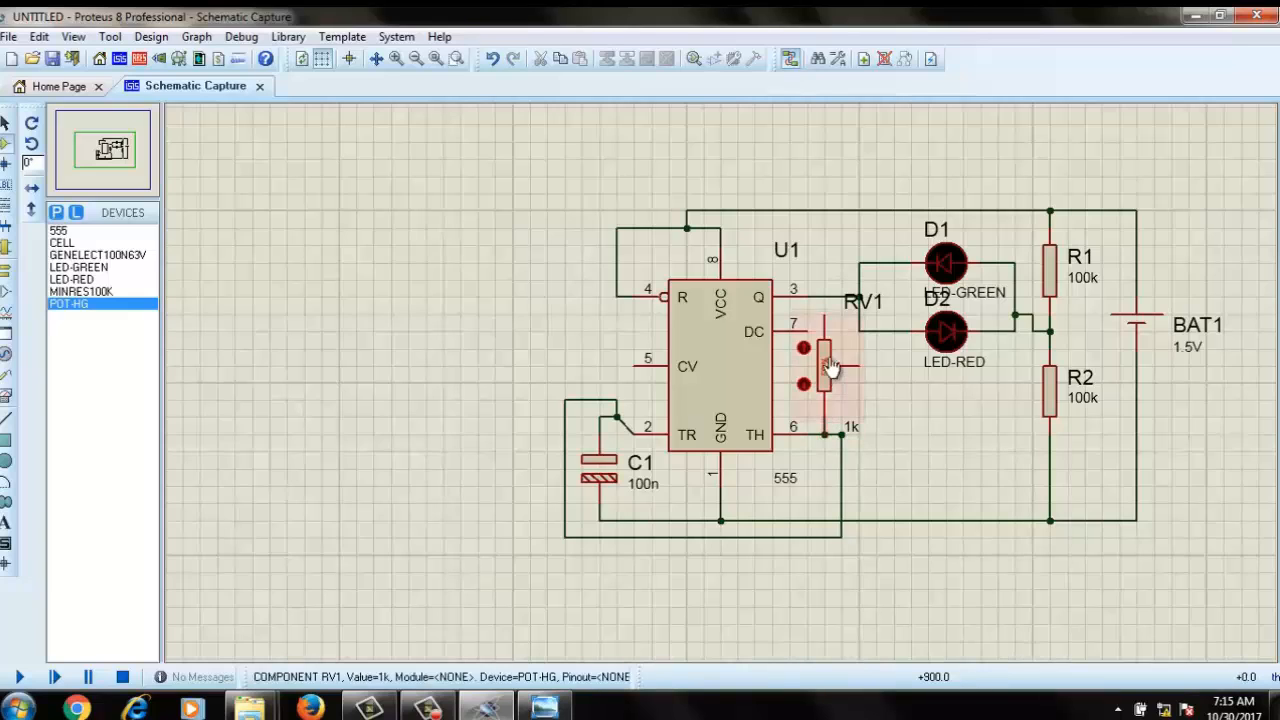
{"action": "left_click", "coordinate": [827, 296]}
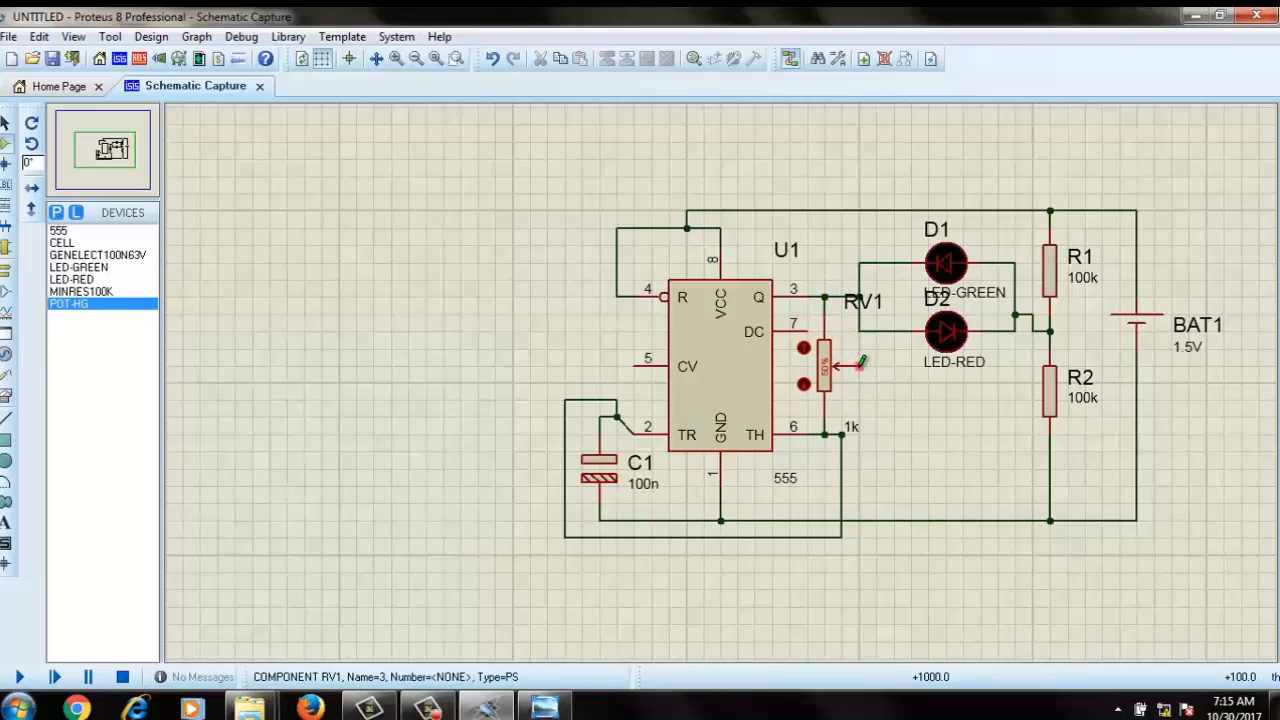
{"action": "left_click", "coordinate": [858, 365]}
{"action": "left_click", "coordinate": [845, 431]}
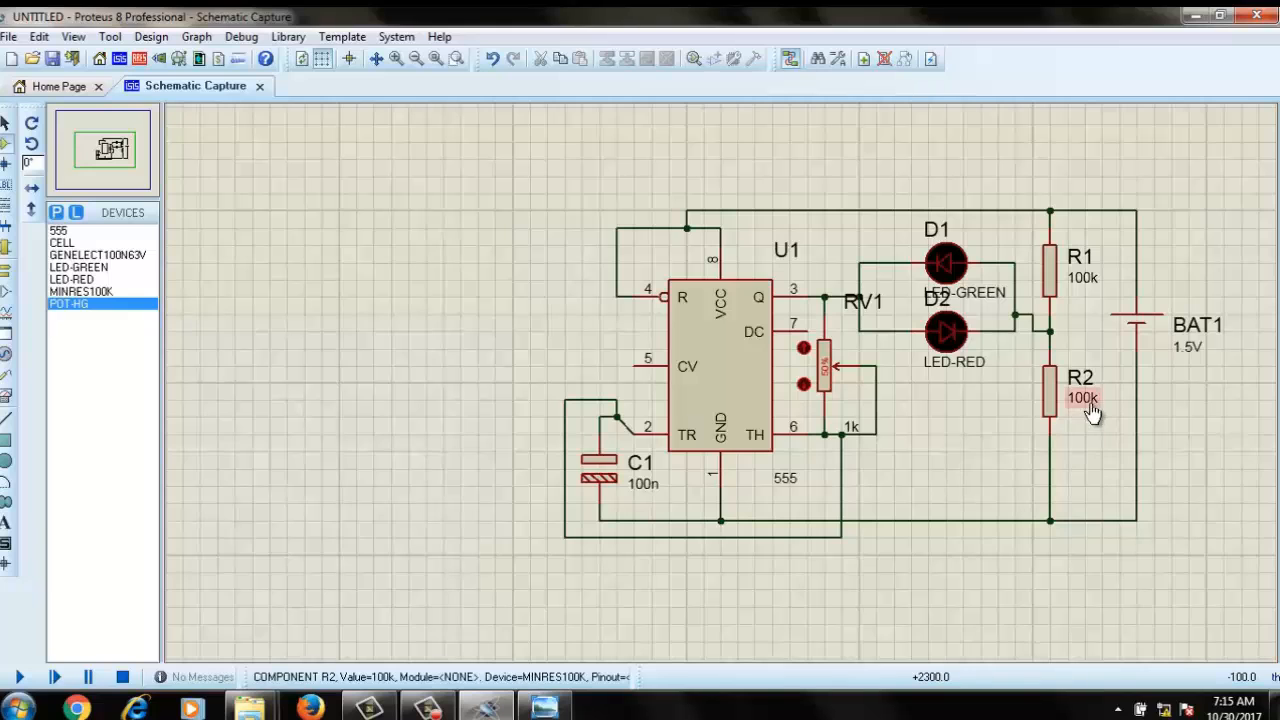
- Check the resistor values in the reference diagram, and set both R2 and R1 to 220R
{"action": "left_click", "coordinate": [543, 708]}
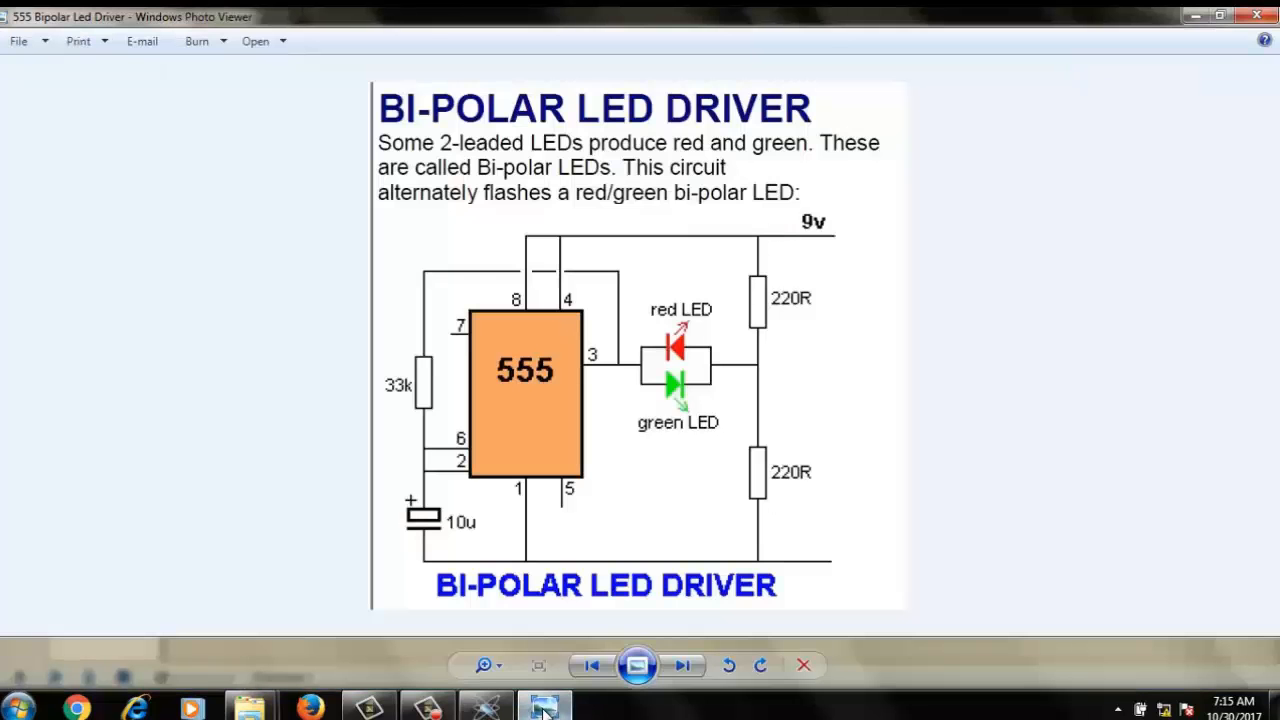
{"action": "left_click", "coordinate": [543, 708]}
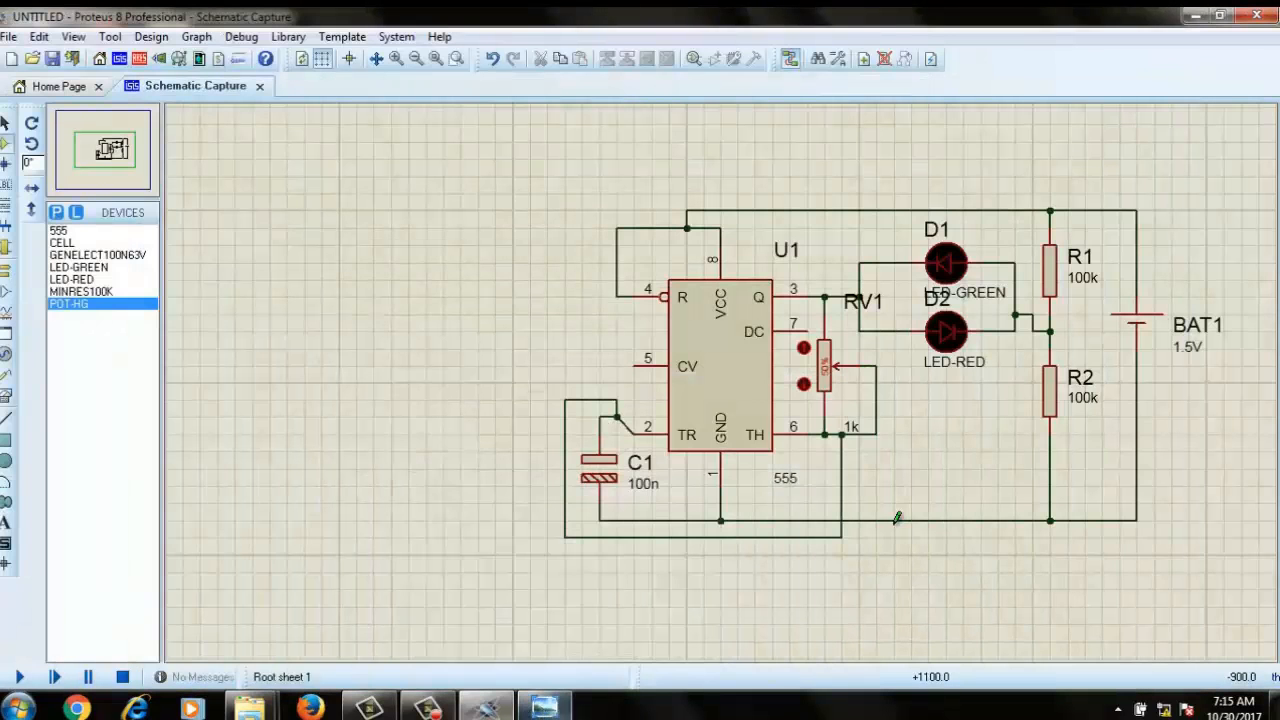
{"action": "double_click", "coordinate": [1093, 403]}
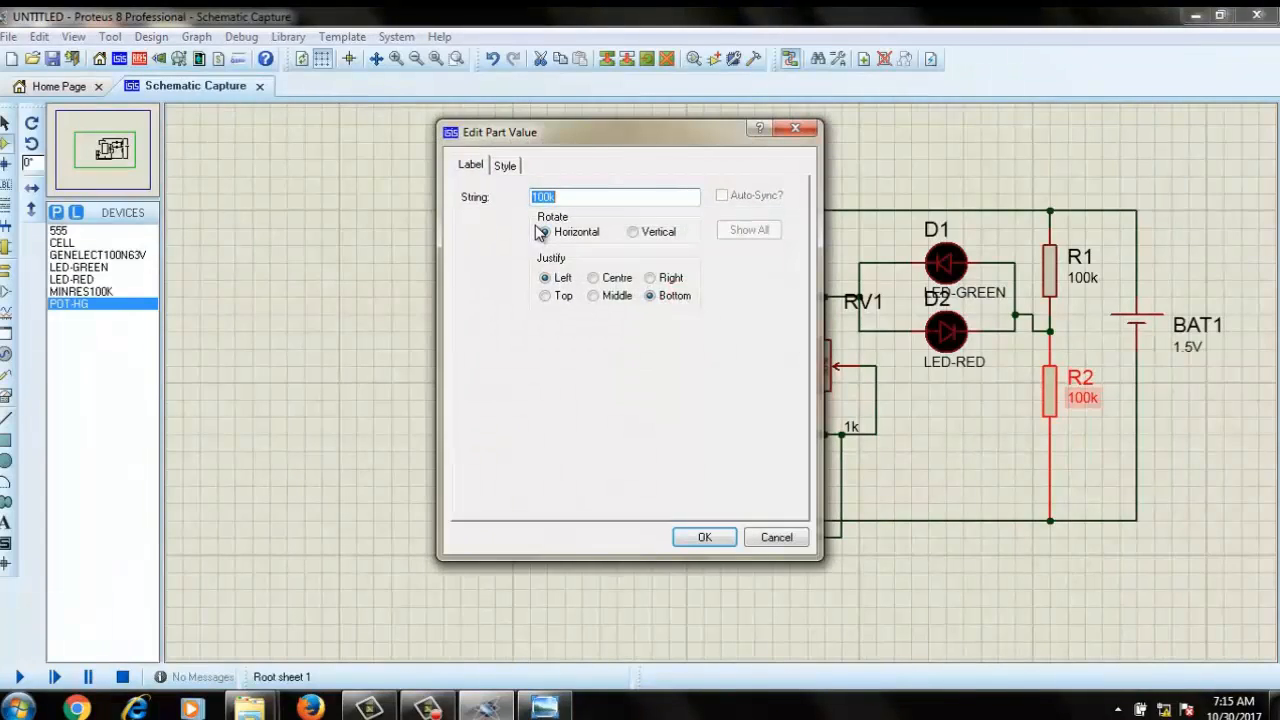
{"action": "key", "text": "BackSpace"}
{"action": "left_click", "coordinate": [704, 537]}
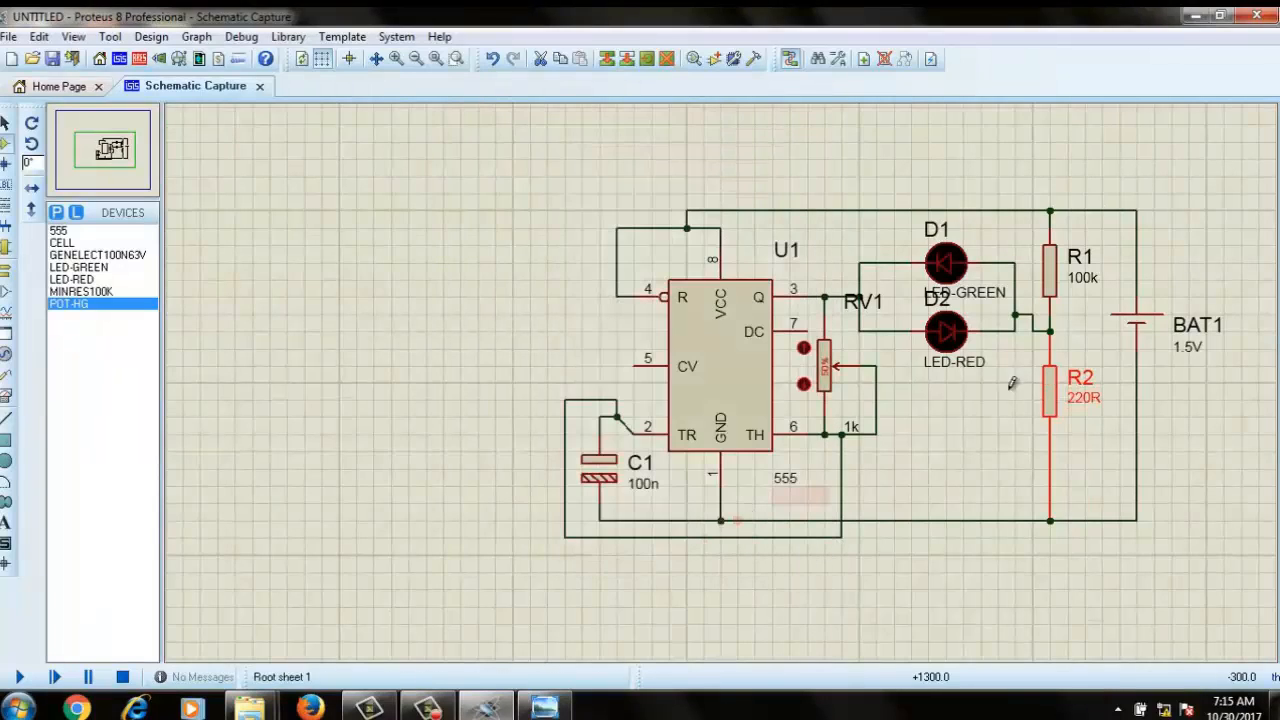
{"action": "double_click", "coordinate": [1084, 279]}
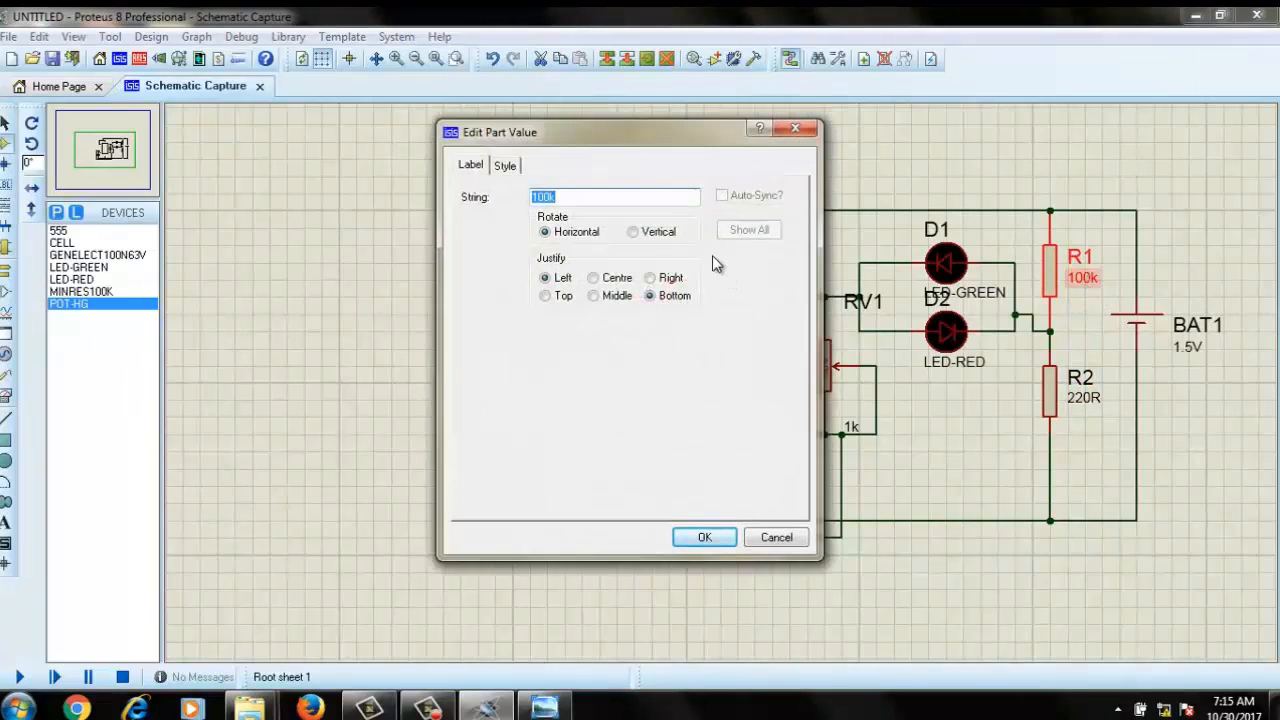
{"action": "type", "text": "220R"}
{"action": "left_click", "coordinate": [706, 538]}
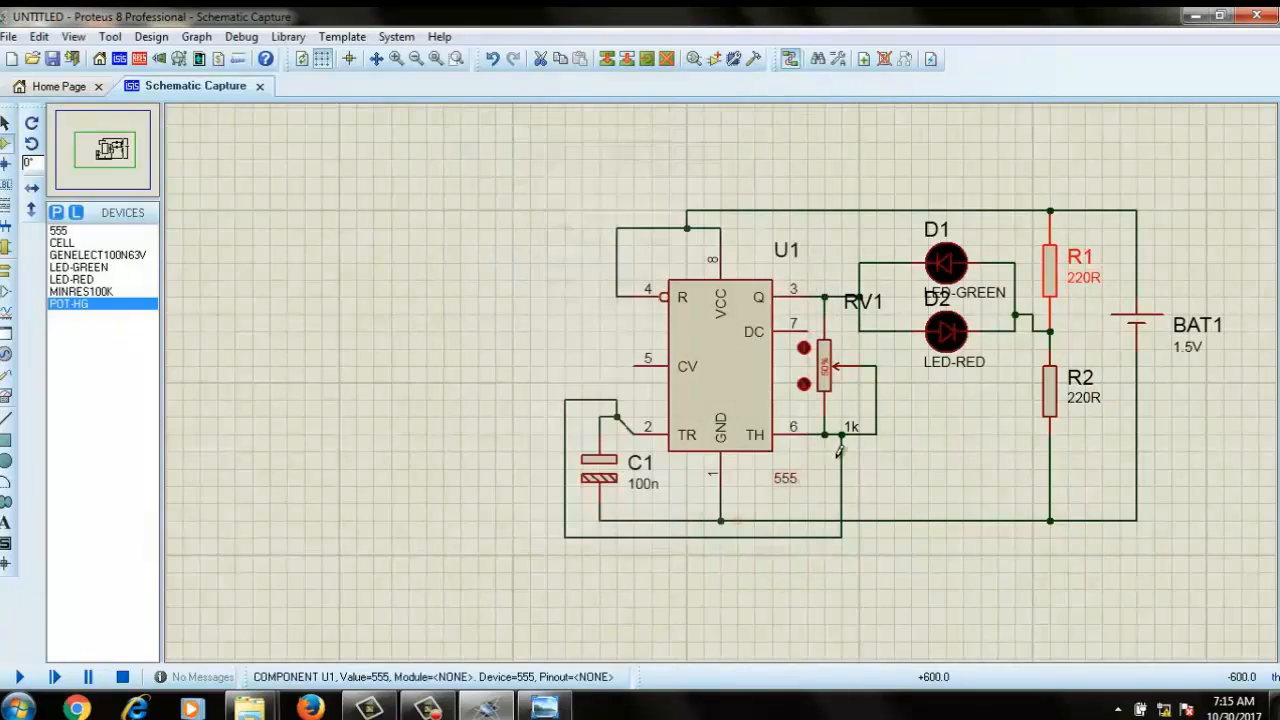
- Lower RV1's wiper to 27% and set the potentiometer's value to 100k
{"action": "left_click", "coordinate": [826, 383]}
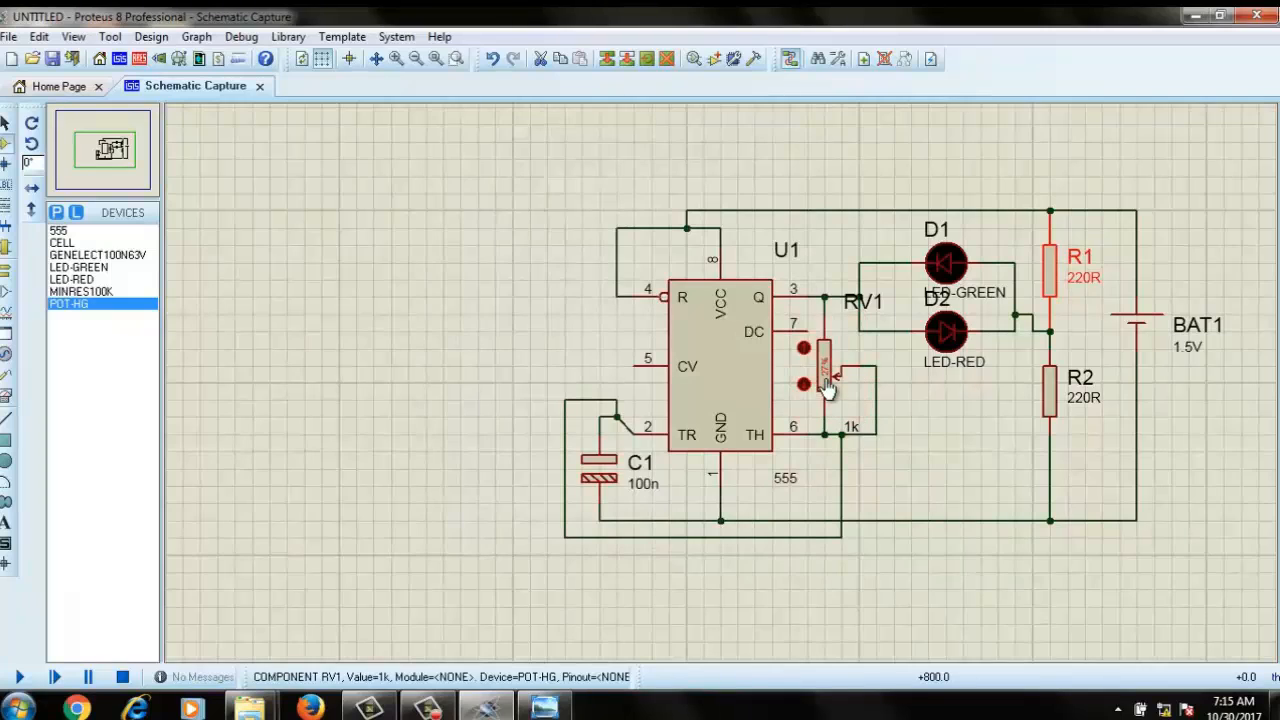
{"action": "double_click", "coordinate": [852, 432]}
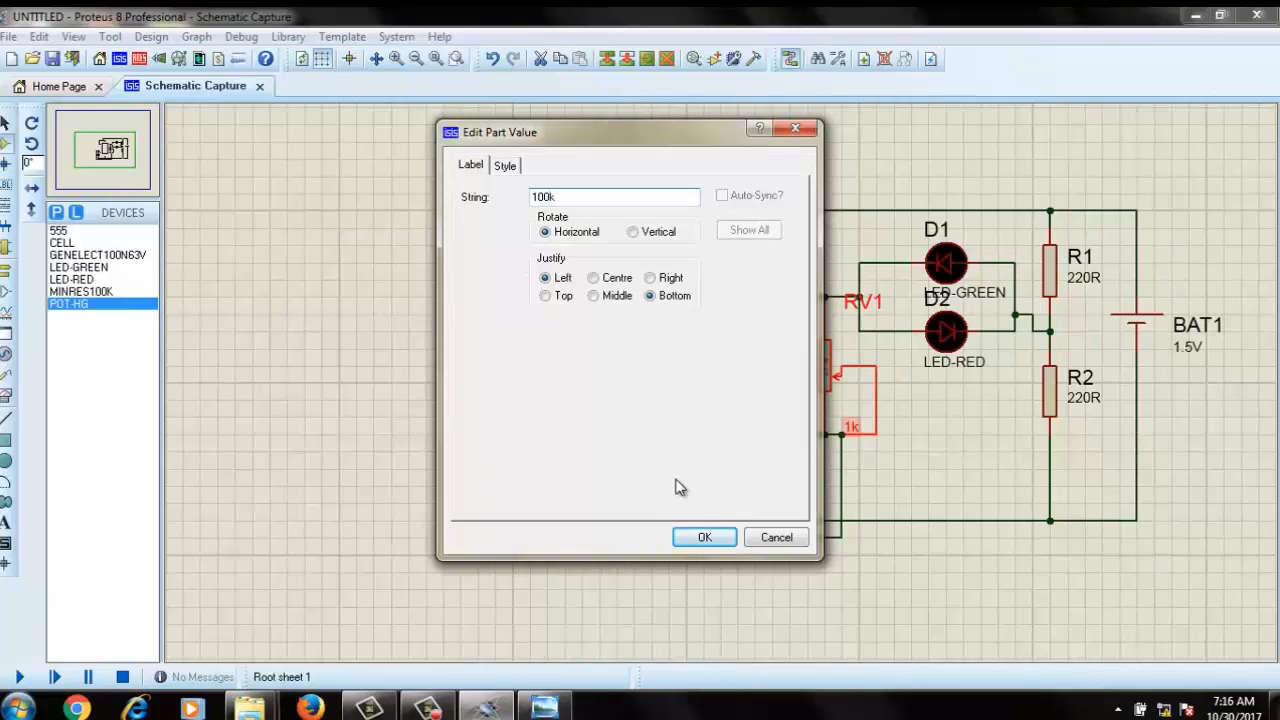
{"action": "left_click", "coordinate": [705, 537]}
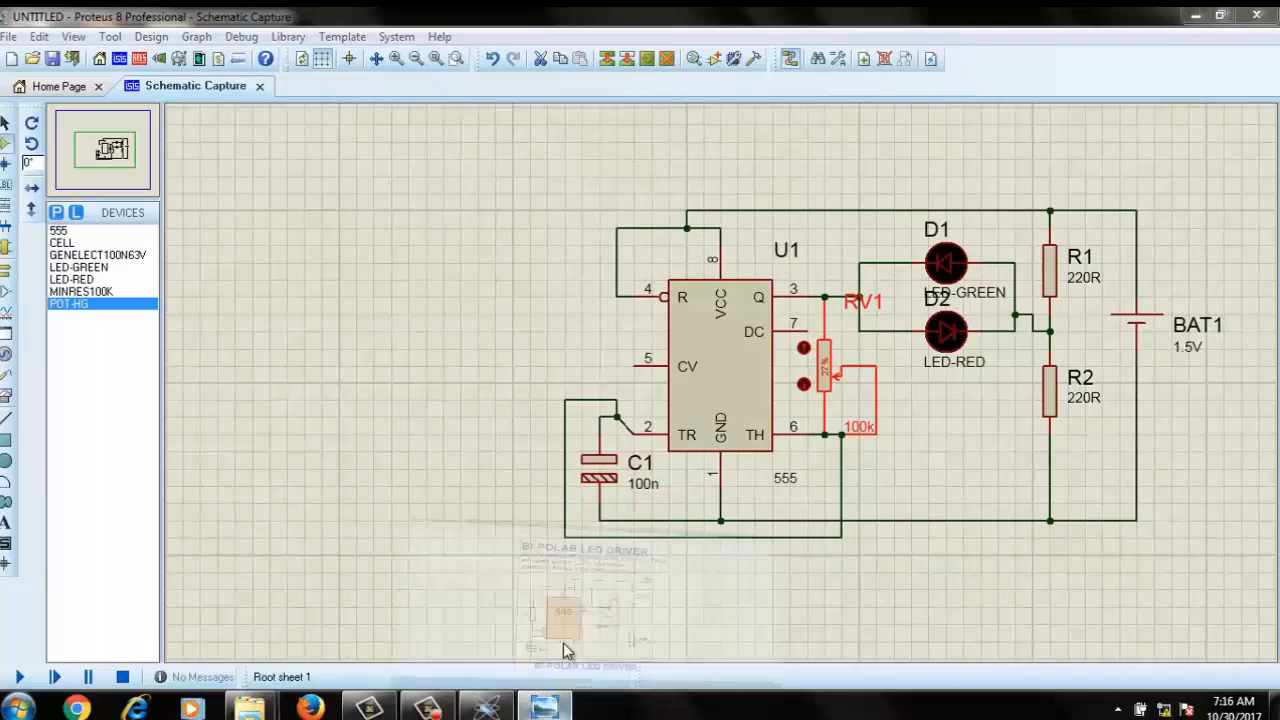
- Check the capacitor value in the reference diagram, and set C1 to 10u
{"action": "left_click", "coordinate": [563, 645]}
{"action": "left_click", "coordinate": [545, 707]}
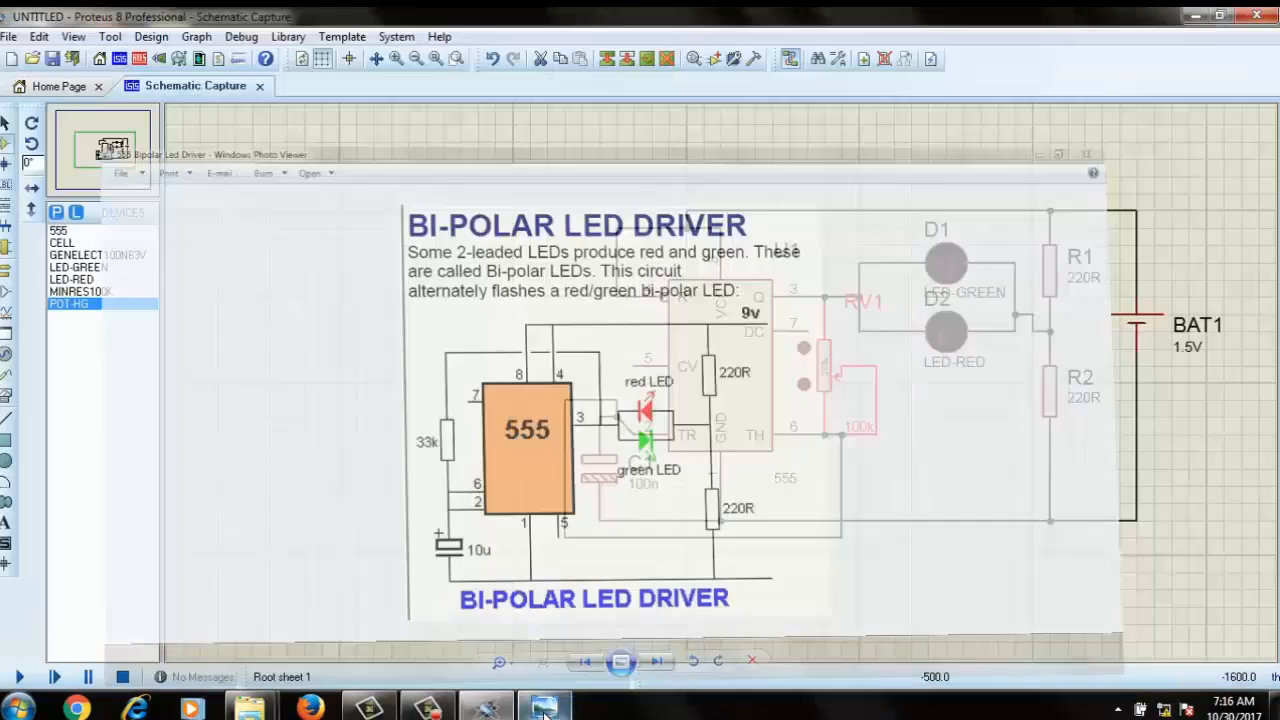
{"action": "double_click", "coordinate": [641, 484]}
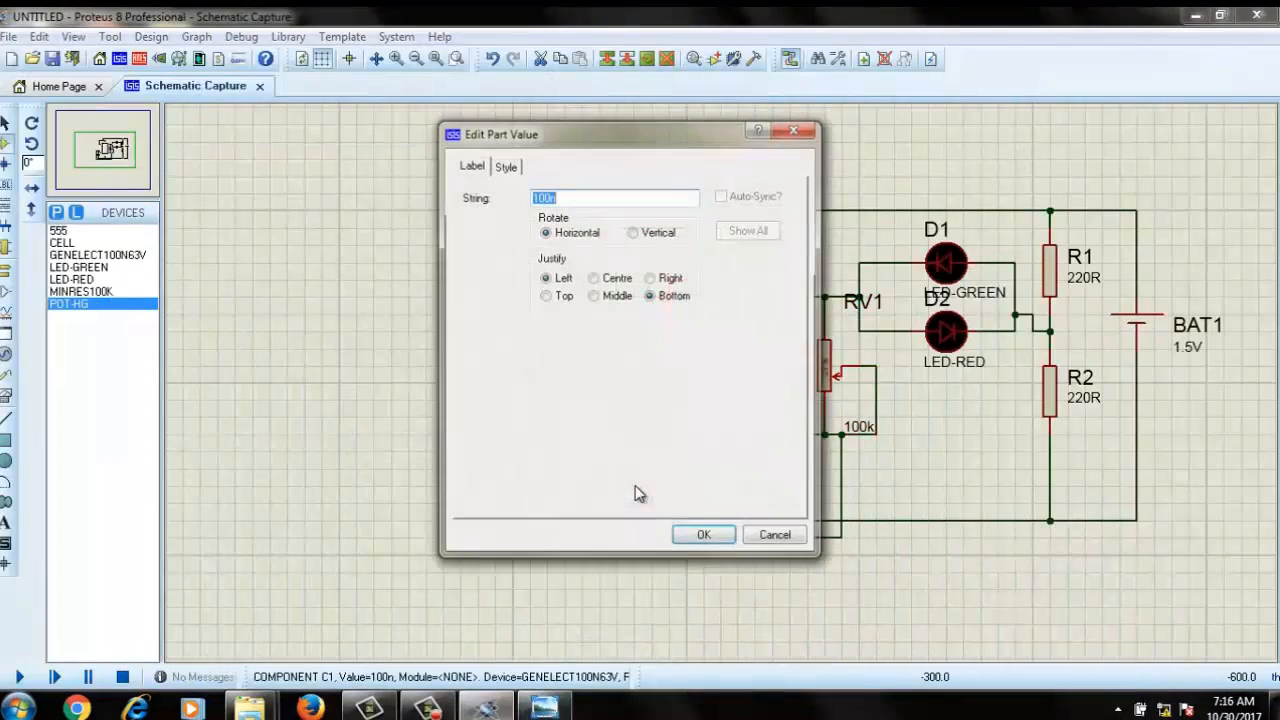
{"action": "key", "text": "BackSpace"}
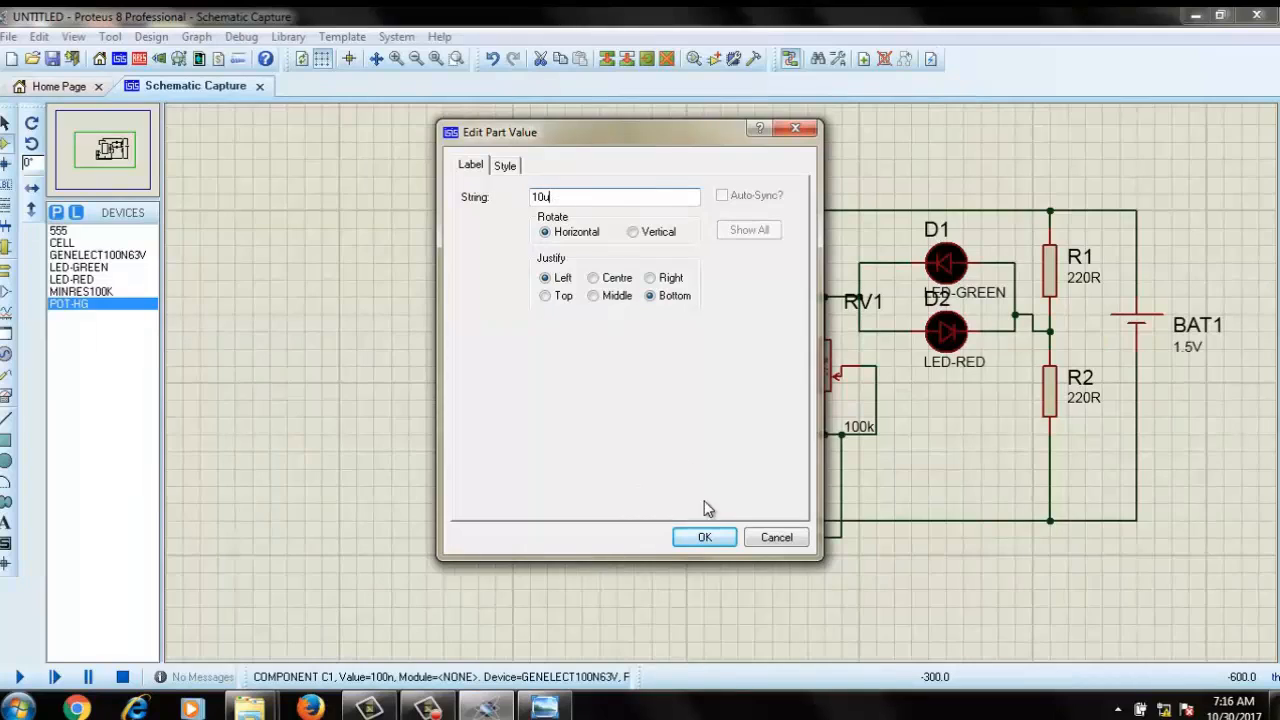
{"action": "left_click", "coordinate": [704, 536]}
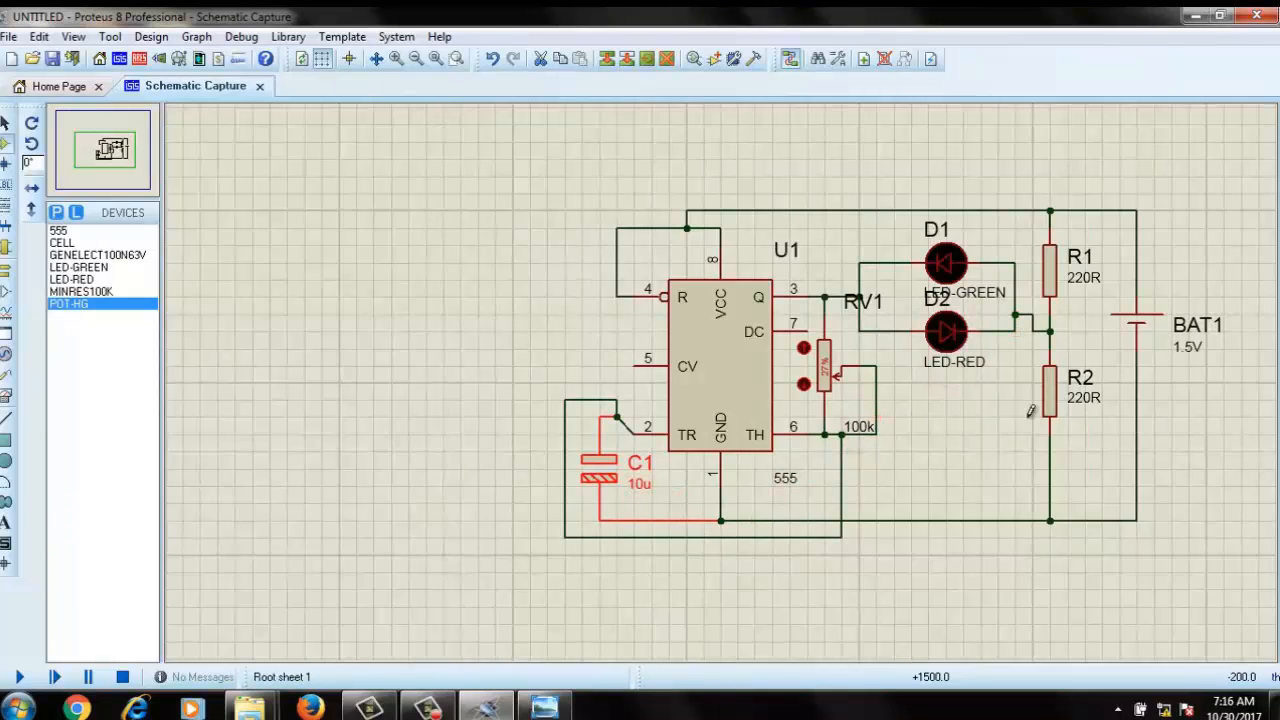
- Set the value of cell BAT1 to 9v and clear the selection
{"action": "double_click", "coordinate": [1186, 350]}
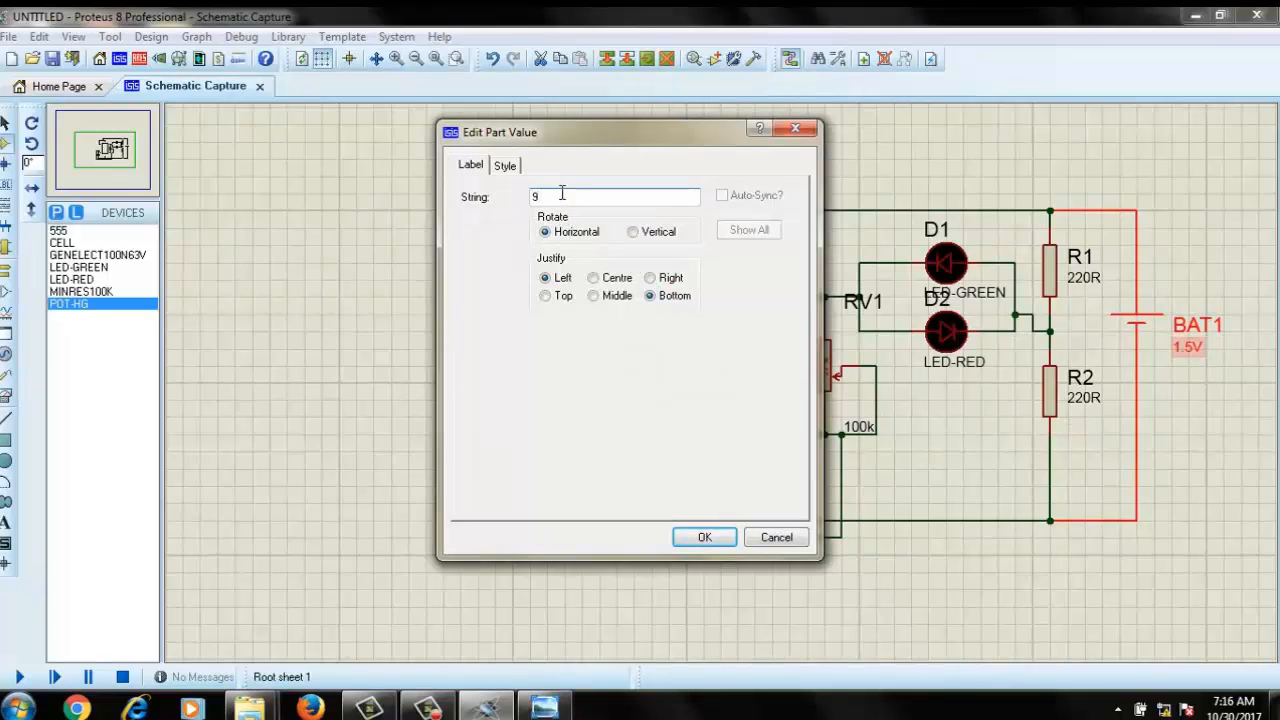
{"action": "left_click", "coordinate": [707, 537]}
{"action": "left_click", "coordinate": [900, 600]}
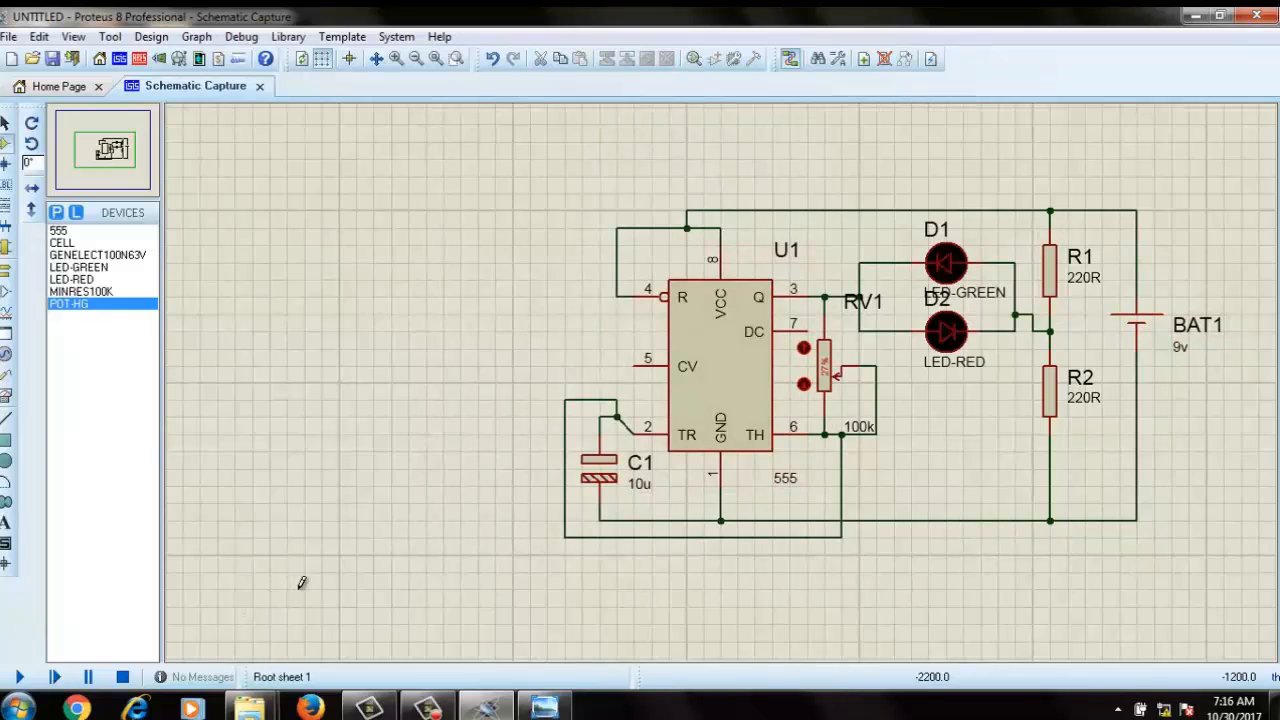
- Run the simulation and view the 555, RV1 and both LEDs close up
{"action": "left_click", "coordinate": [18, 679]}
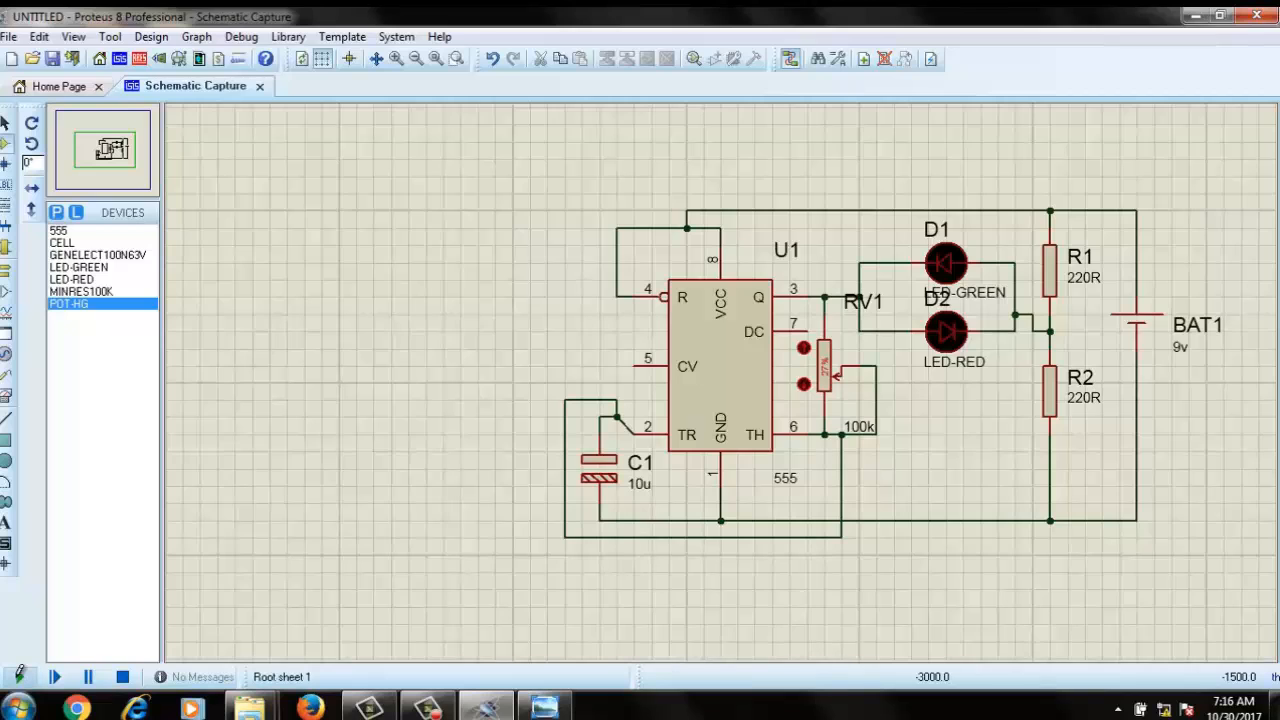
{"action": "left_click", "coordinate": [18, 677]}
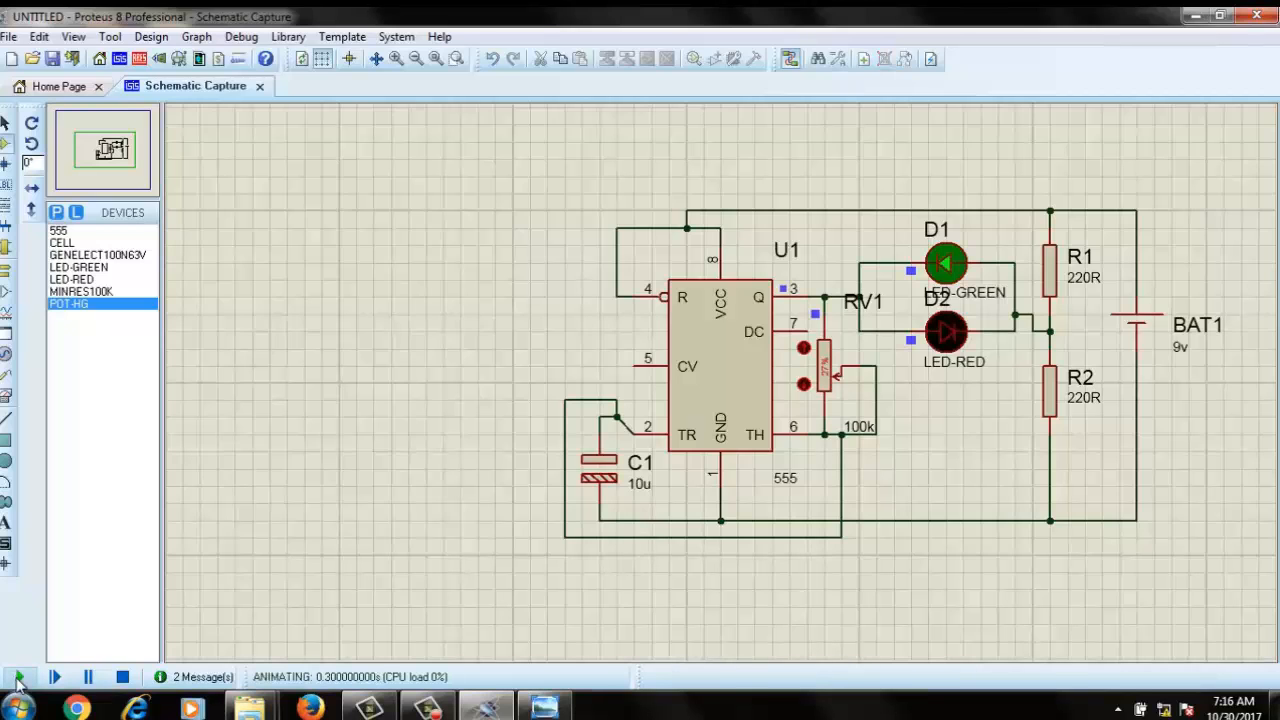
{"action": "scroll", "coordinate": [814, 491], "scroll_direction": "up", "scroll_amount": 1}
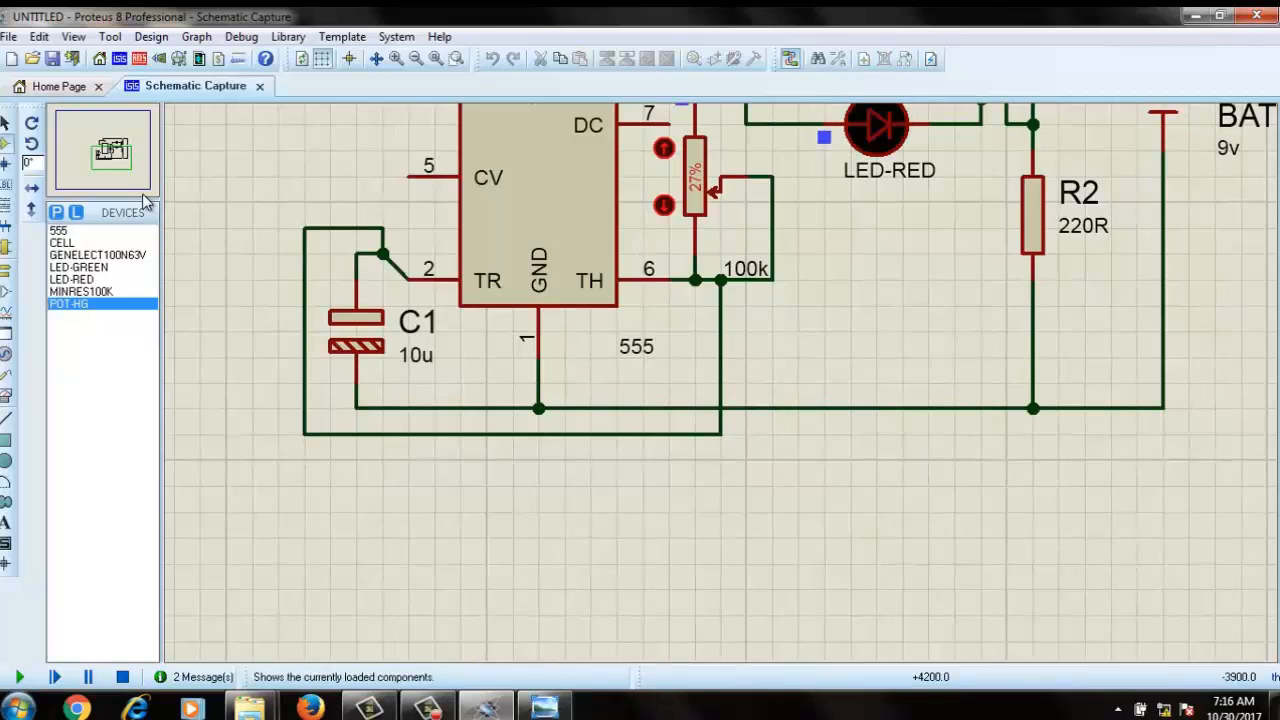
{"action": "left_click", "coordinate": [105, 161]}
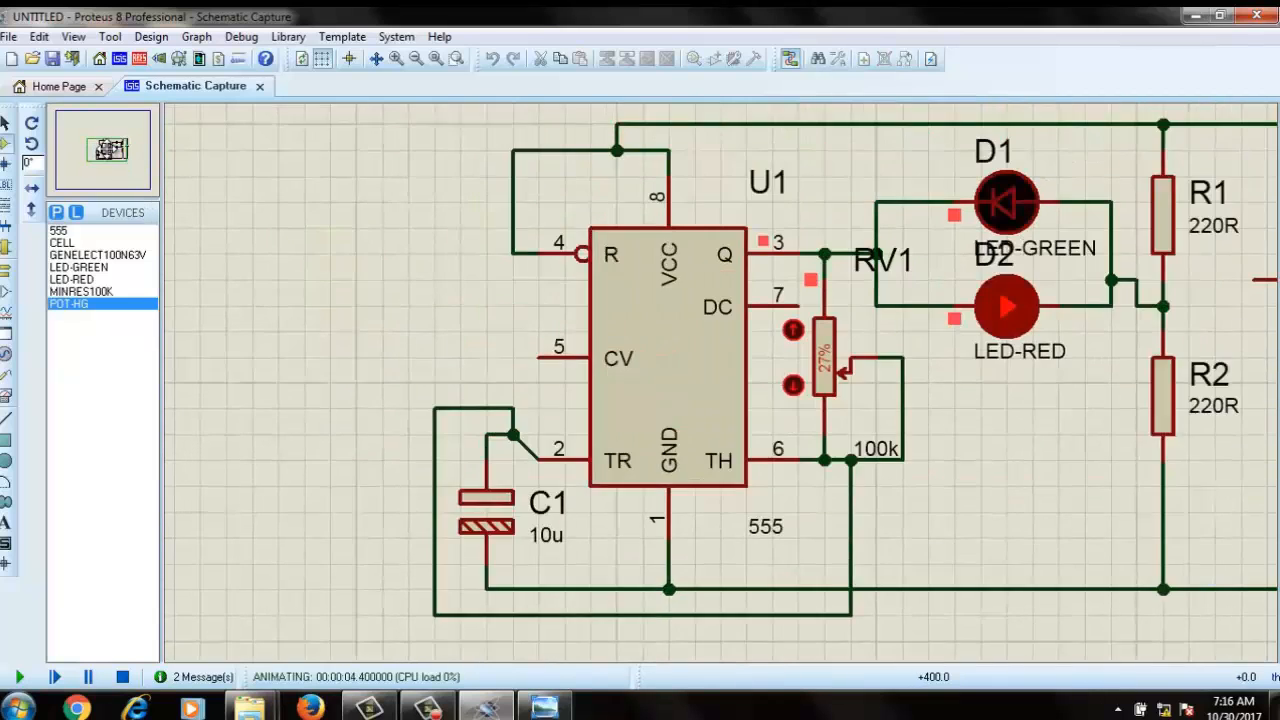
{"action": "left_click", "coordinate": [108, 147]}
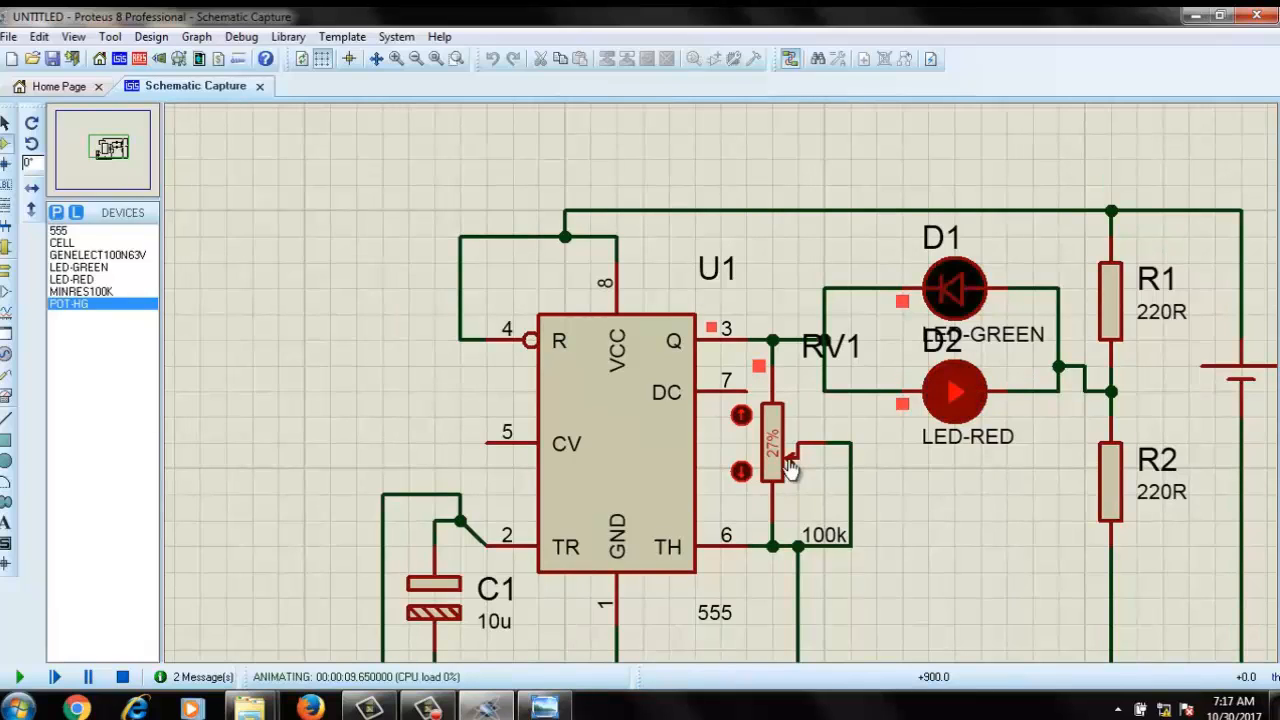
- Raise RV1's wiper step by step to 72% while the simulation runs
{"action": "left_click", "coordinate": [741, 416]}
{"action": "left_click", "coordinate": [741, 416]}
{"action": "left_click", "coordinate": [741, 416]}
{"action": "left_click", "coordinate": [741, 416]}
{"action": "left_click", "coordinate": [741, 416]}
{"action": "left_click", "coordinate": [741, 416]}
{"action": "left_click", "coordinate": [741, 416]}
{"action": "left_click", "coordinate": [741, 416]}
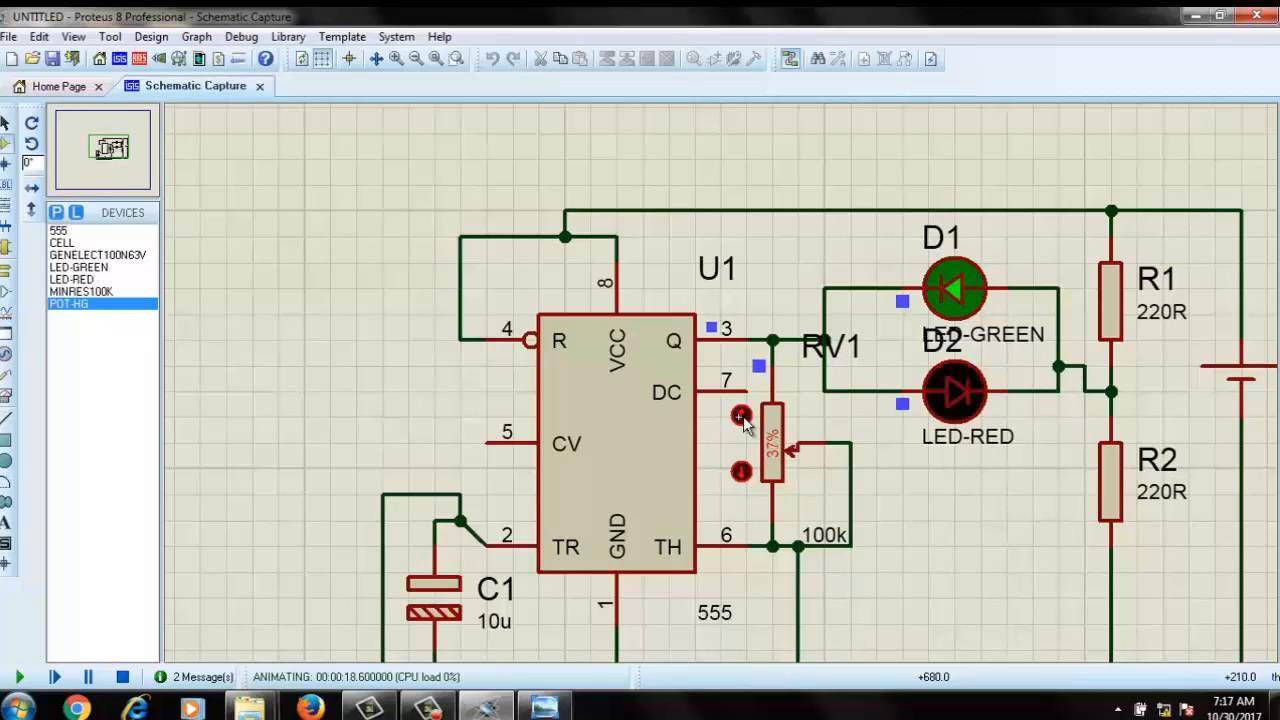
{"action": "left_click", "coordinate": [741, 416]}
{"action": "left_click", "coordinate": [741, 416]}
{"action": "left_click", "coordinate": [741, 416]}
{"action": "left_click", "coordinate": [741, 416]}
{"action": "left_click", "coordinate": [741, 416]}
{"action": "left_click", "coordinate": [741, 416]}
{"action": "left_click", "coordinate": [741, 416]}
{"action": "left_click", "coordinate": [741, 416]}
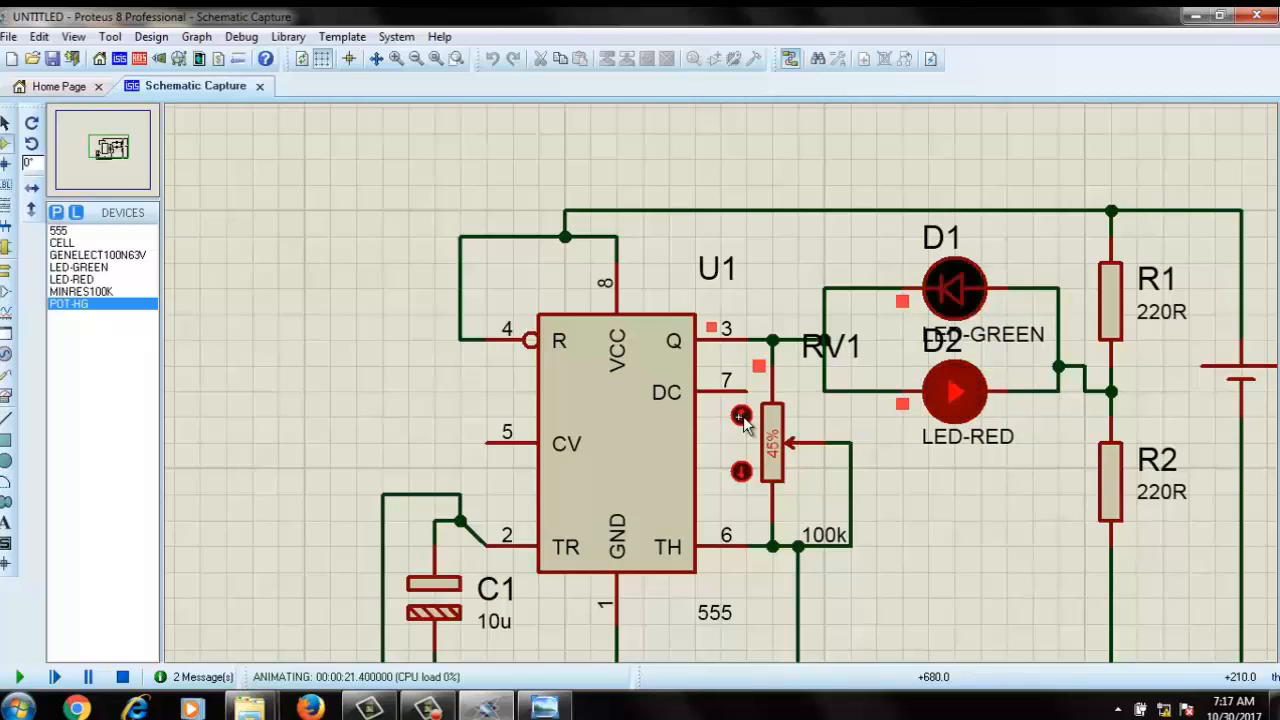
{"action": "left_click", "coordinate": [741, 416]}
{"action": "left_click", "coordinate": [741, 416]}
{"action": "left_click", "coordinate": [741, 416]}
{"action": "left_click", "coordinate": [741, 416]}
{"action": "left_click", "coordinate": [741, 416]}
{"action": "left_click", "coordinate": [741, 416]}
{"action": "left_click", "coordinate": [741, 416]}
{"action": "left_click", "coordinate": [741, 416]}
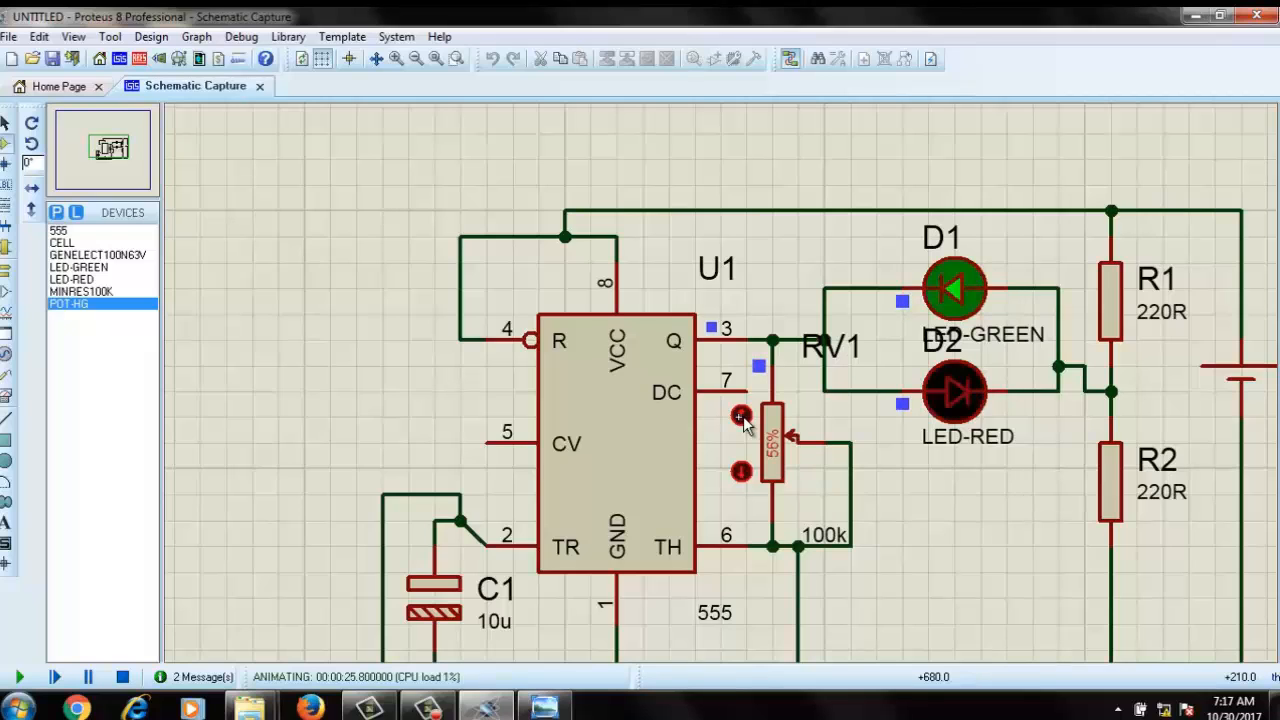
{"action": "left_click", "coordinate": [741, 416]}
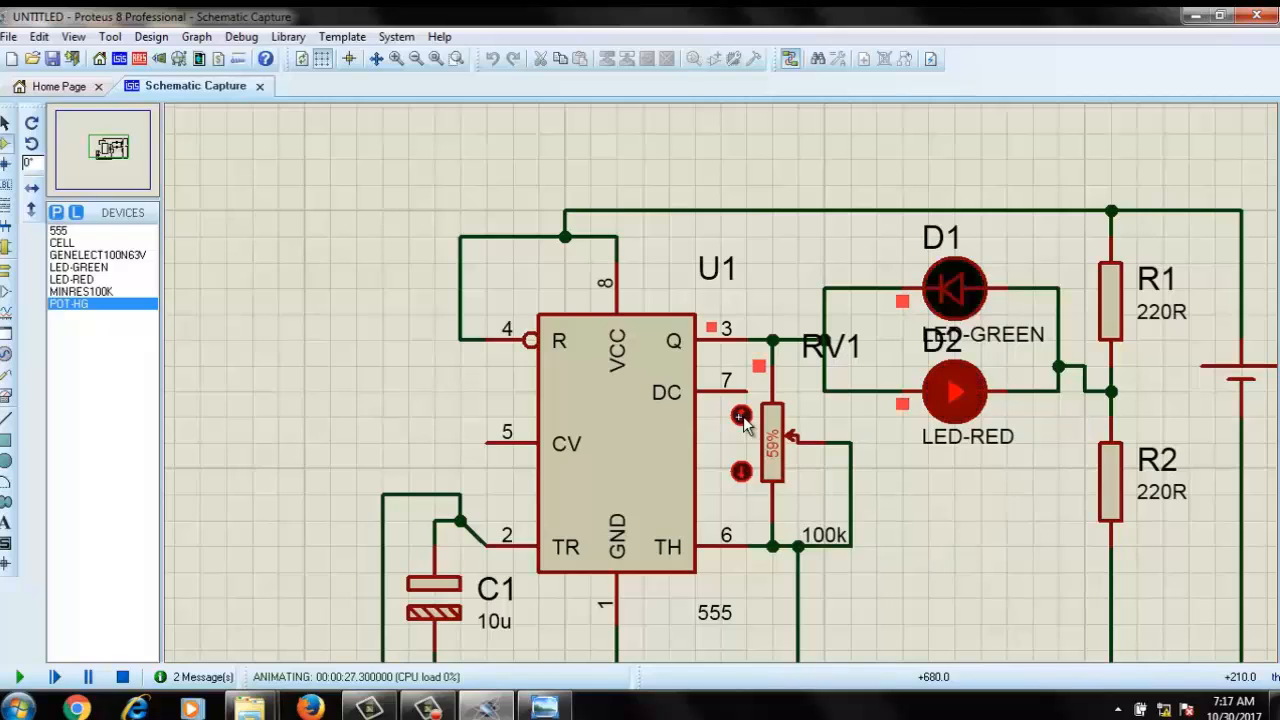
{"action": "left_click", "coordinate": [741, 416]}
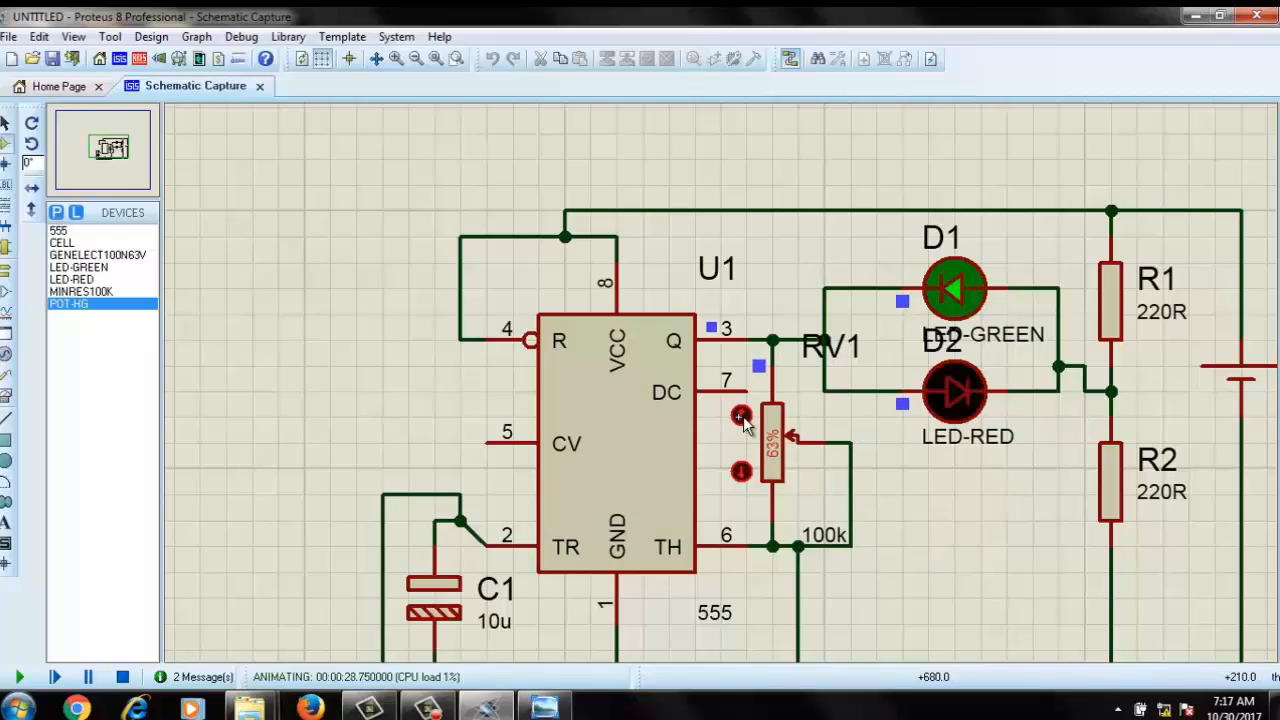
{"action": "left_click", "coordinate": [741, 416]}
{"action": "left_click", "coordinate": [741, 416]}
{"action": "left_click", "coordinate": [741, 416]}
{"action": "left_click", "coordinate": [741, 416]}
{"action": "left_click", "coordinate": [741, 416]}
{"action": "left_click", "coordinate": [741, 416]}
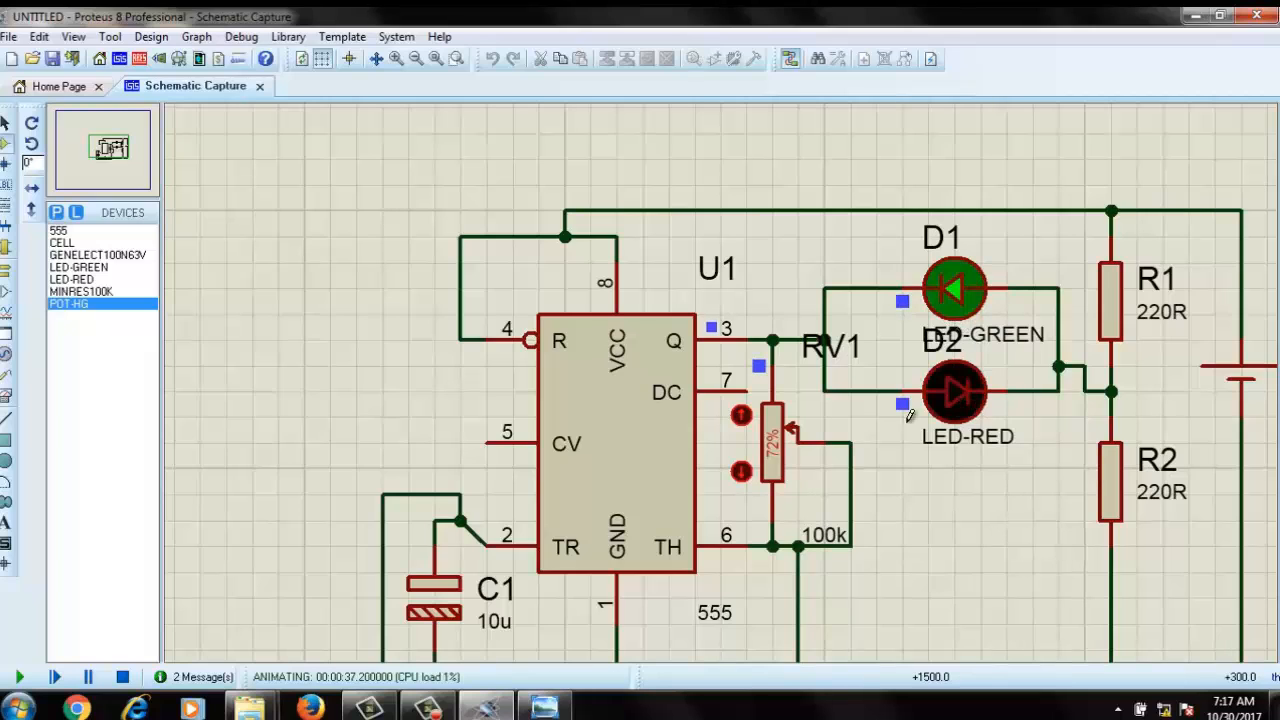
- Lower RV1's wiper in stages to 6% while the simulation runs
{"action": "left_click", "coordinate": [742, 476]}
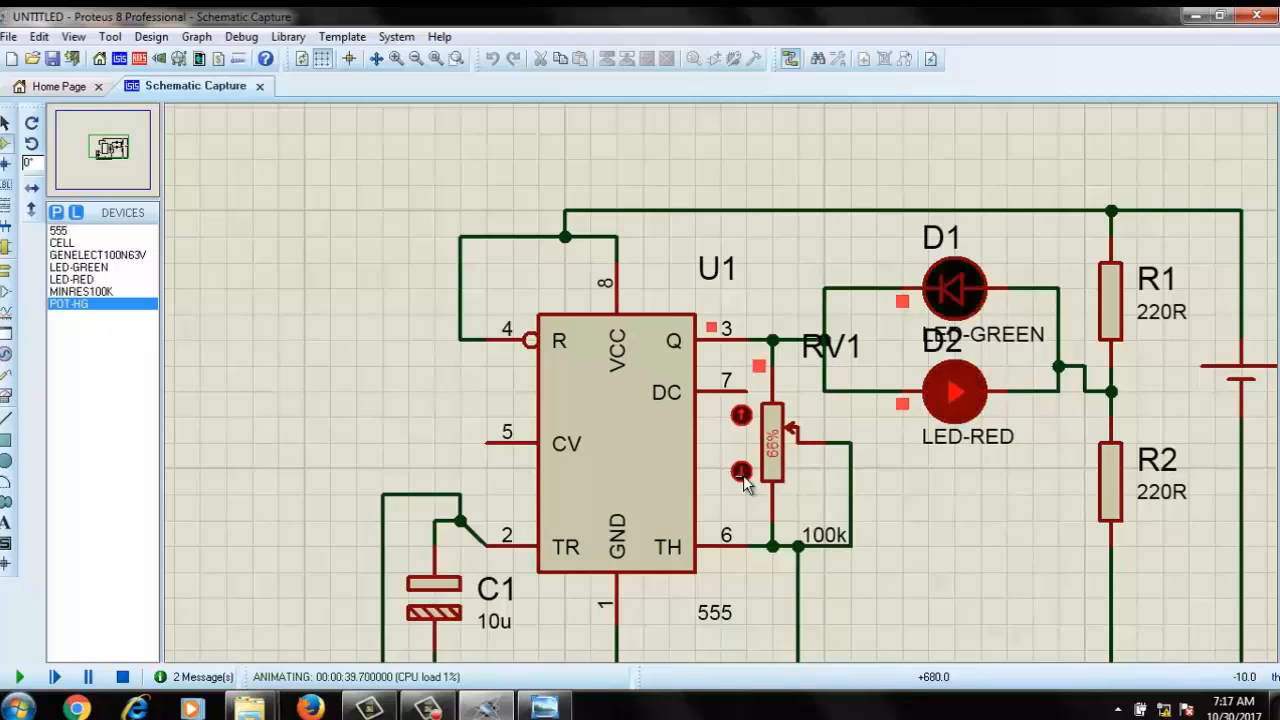
{"action": "left_click", "coordinate": [743, 476]}
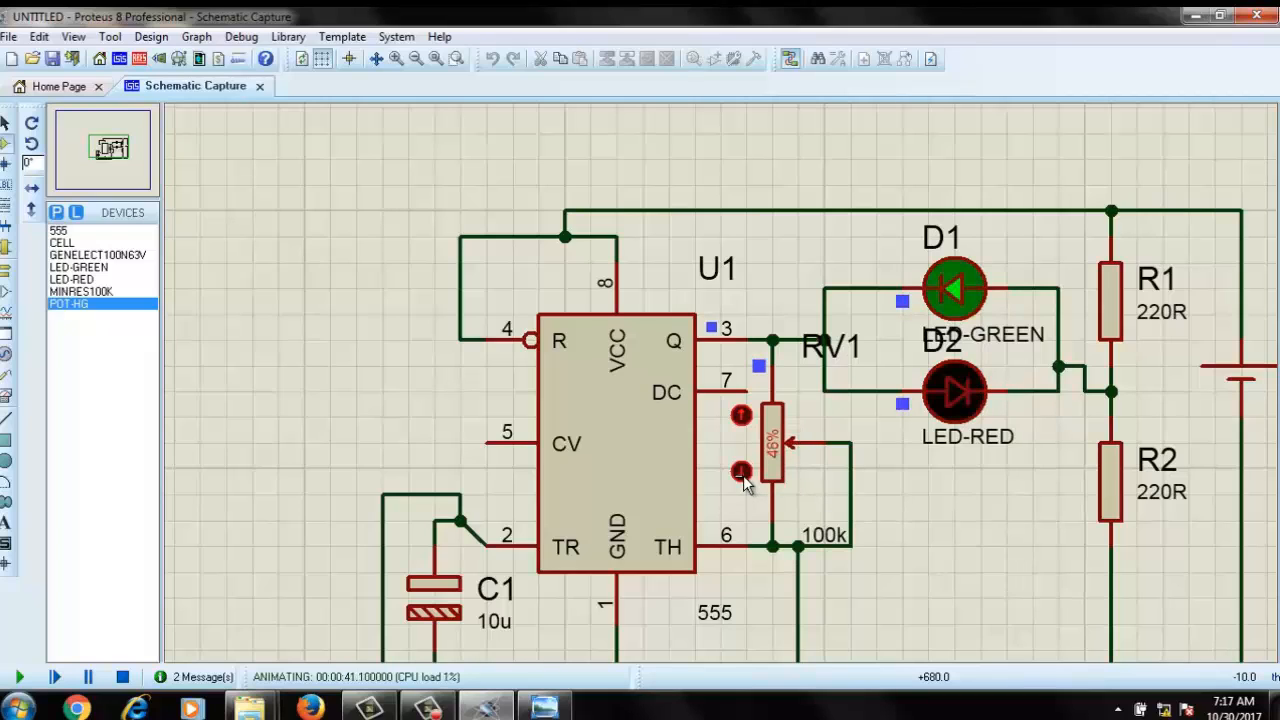
{"action": "left_click", "coordinate": [743, 476]}
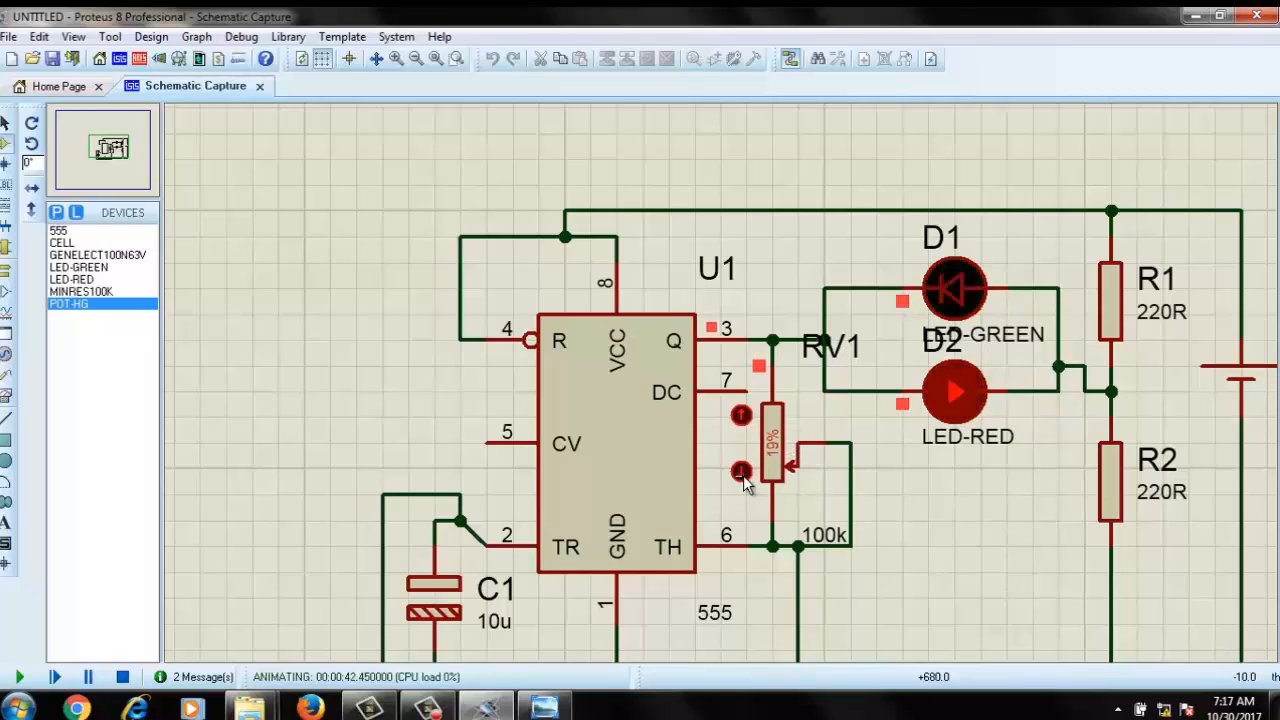
{"action": "left_click", "coordinate": [743, 476]}
{"action": "left_click_drag", "start_coordinate": [770, 478], "coordinate": [775, 466]}
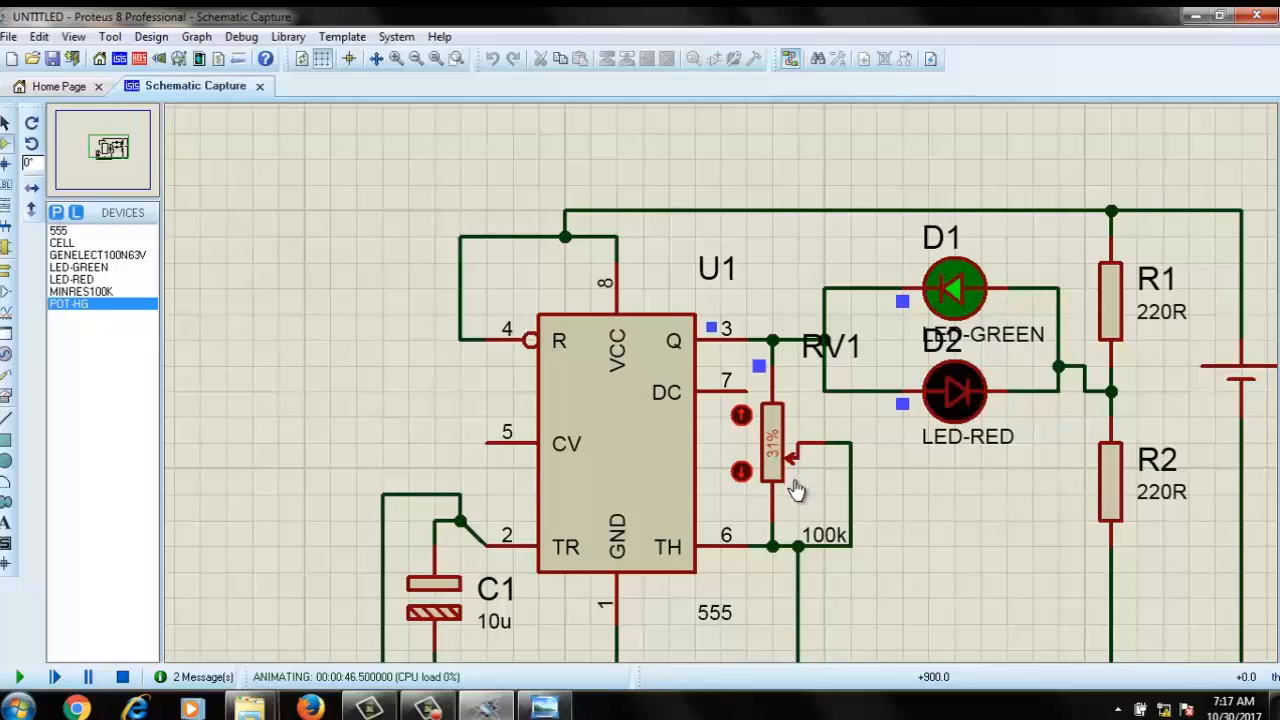
{"action": "left_click", "coordinate": [741, 473]}
{"action": "left_click", "coordinate": [742, 474]}
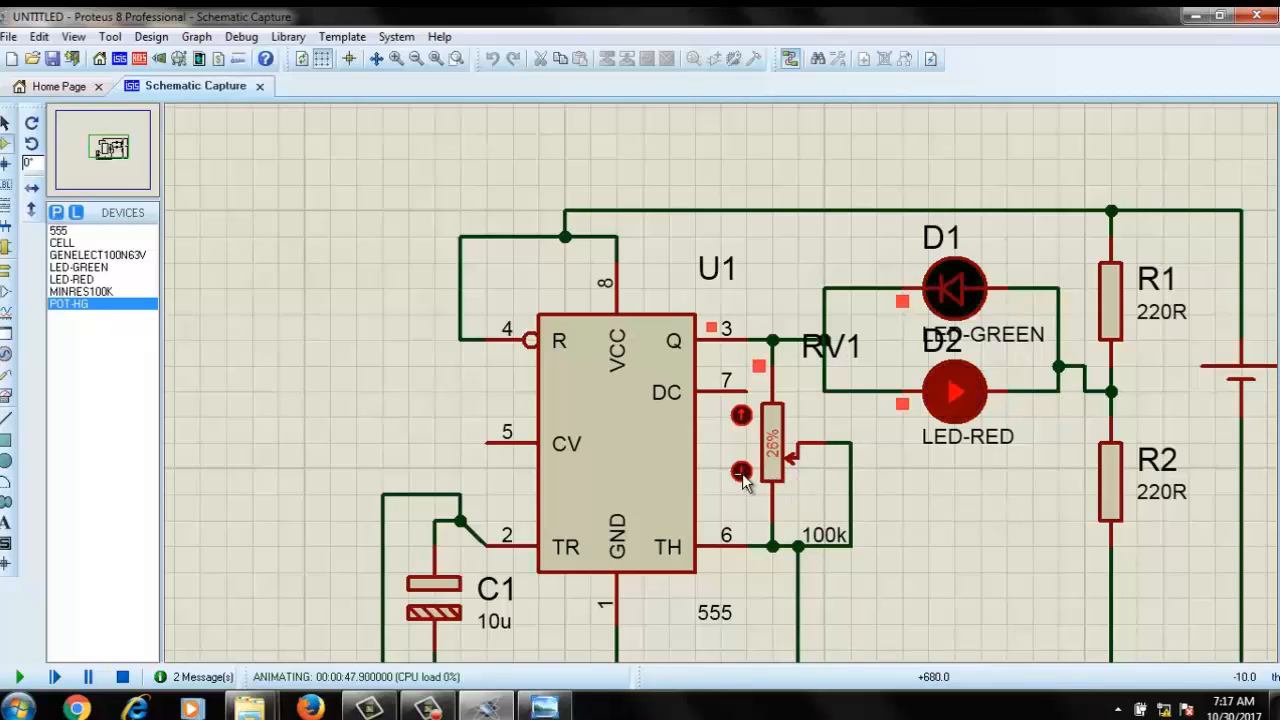
{"action": "left_click", "coordinate": [741, 473]}
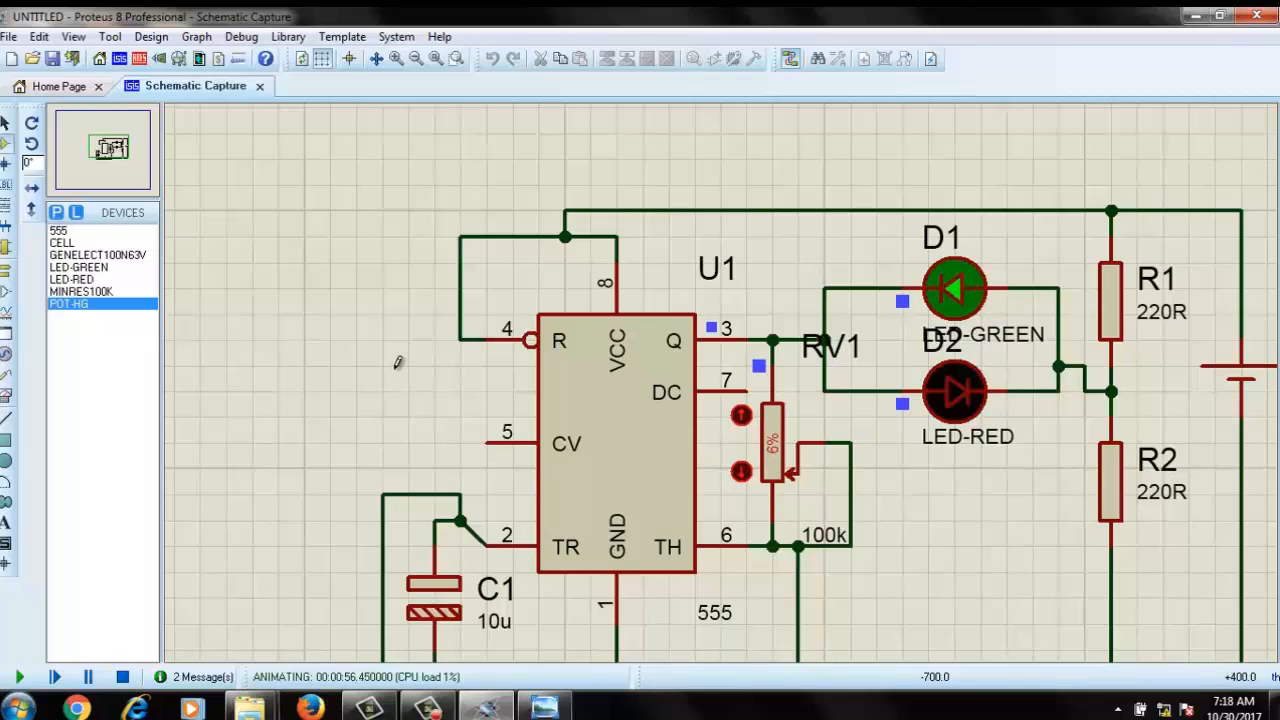
- Save the project in My Documents under the file name "led driver"
{"action": "left_click", "coordinate": [53, 60]}
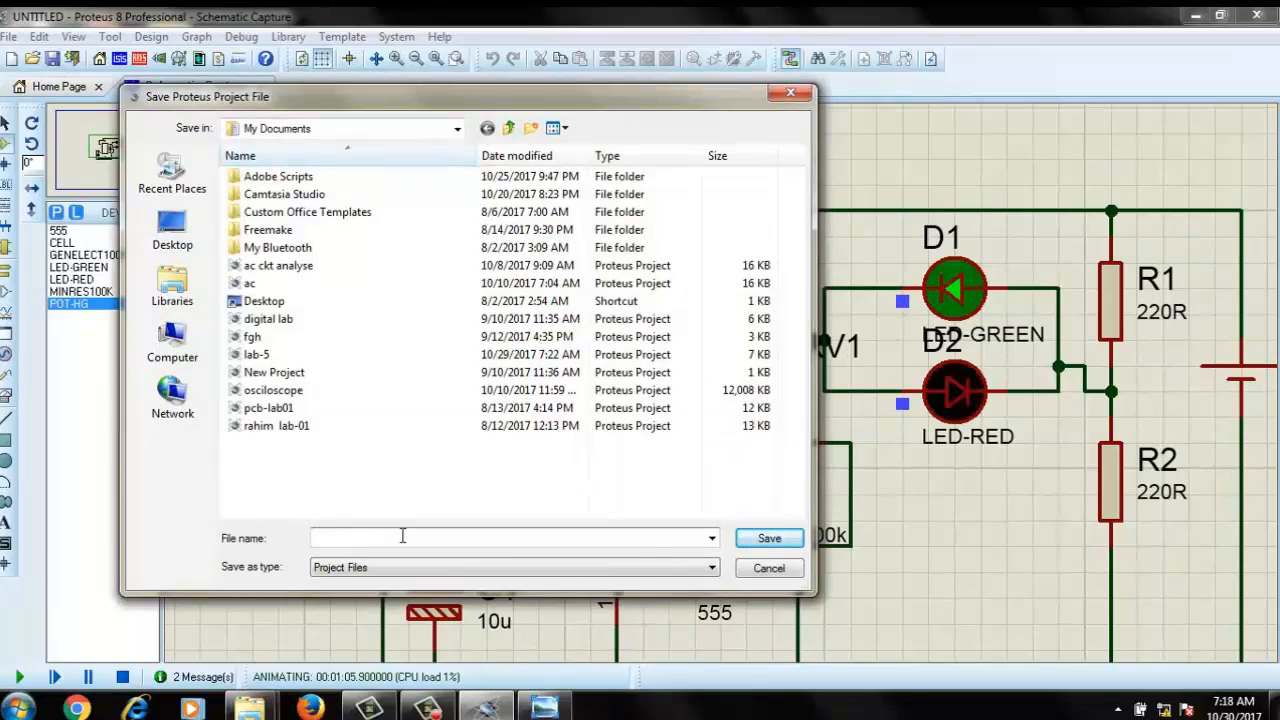
{"action": "type", "text": "b"}
{"action": "key", "text": "BackSpace"}
{"action": "type", "text": "le"}
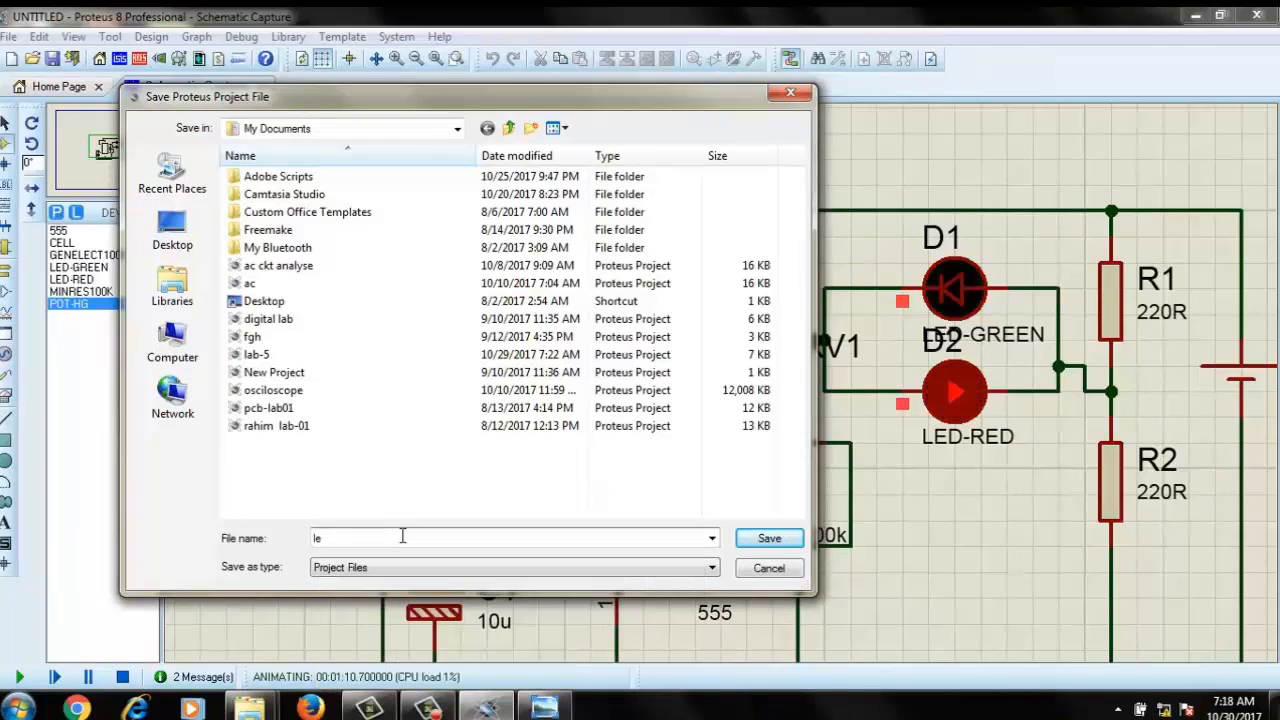
{"action": "type", "text": "d driver"}
{"action": "left_click", "coordinate": [772, 538]}
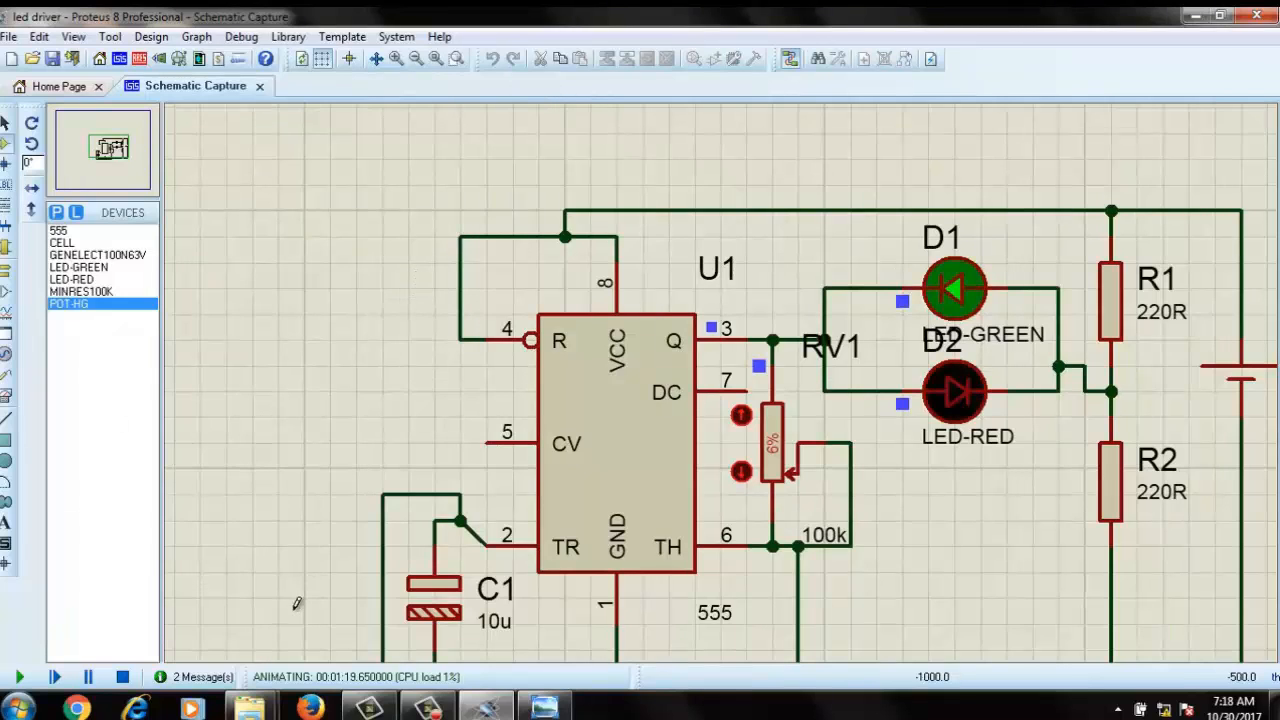
- Stop the running simulation and bring the complete LED driver circuit into view
{"action": "left_click", "coordinate": [122, 676]}
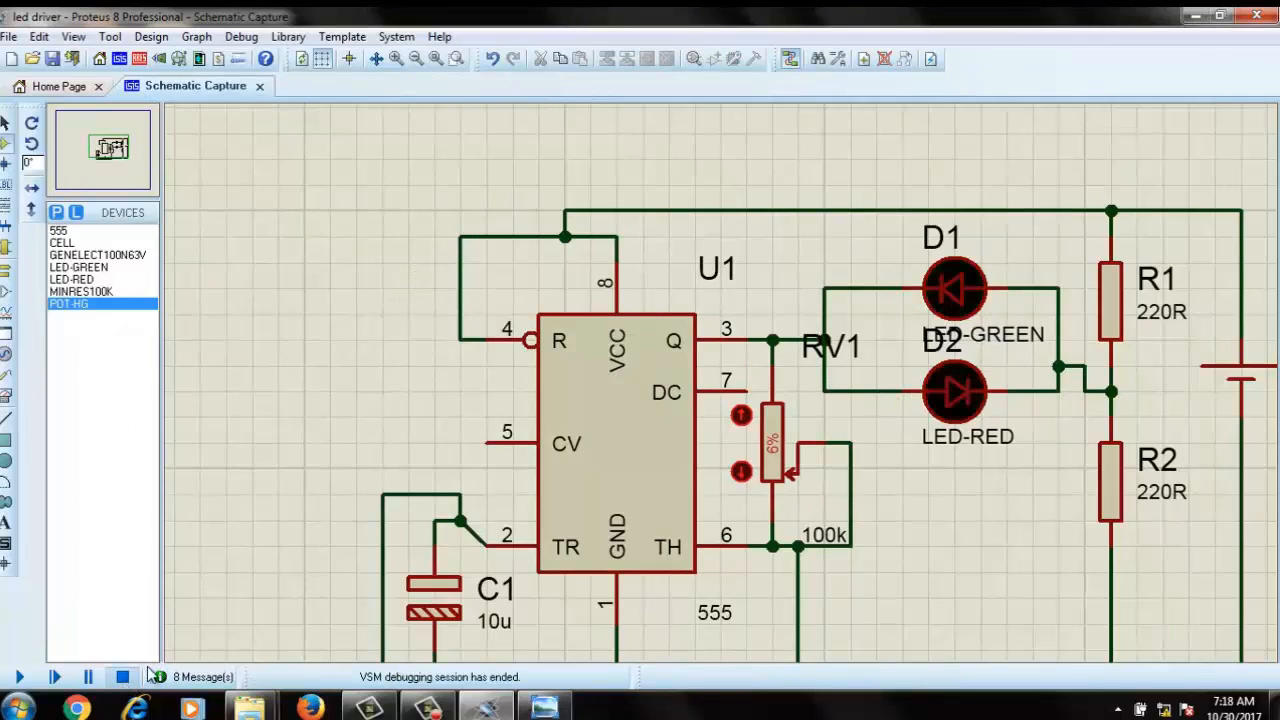
{"action": "scroll", "coordinate": [970, 530], "scroll_direction": "down", "scroll_amount": 1}
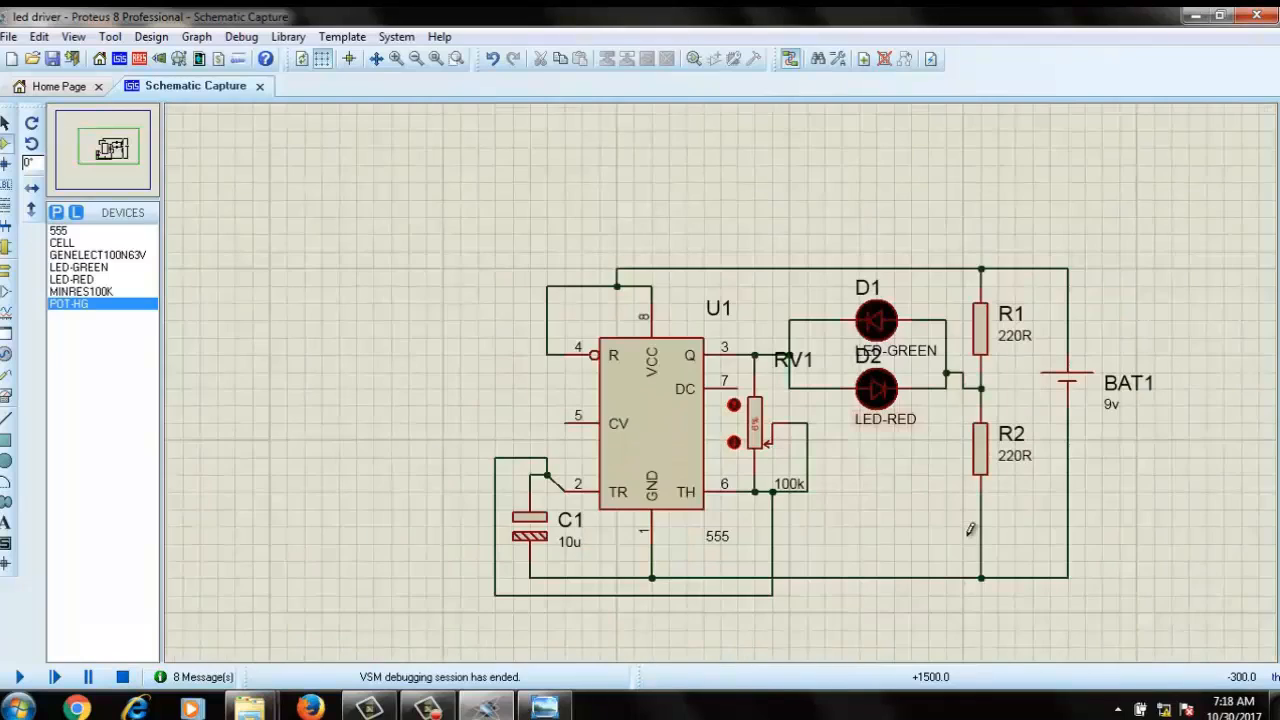